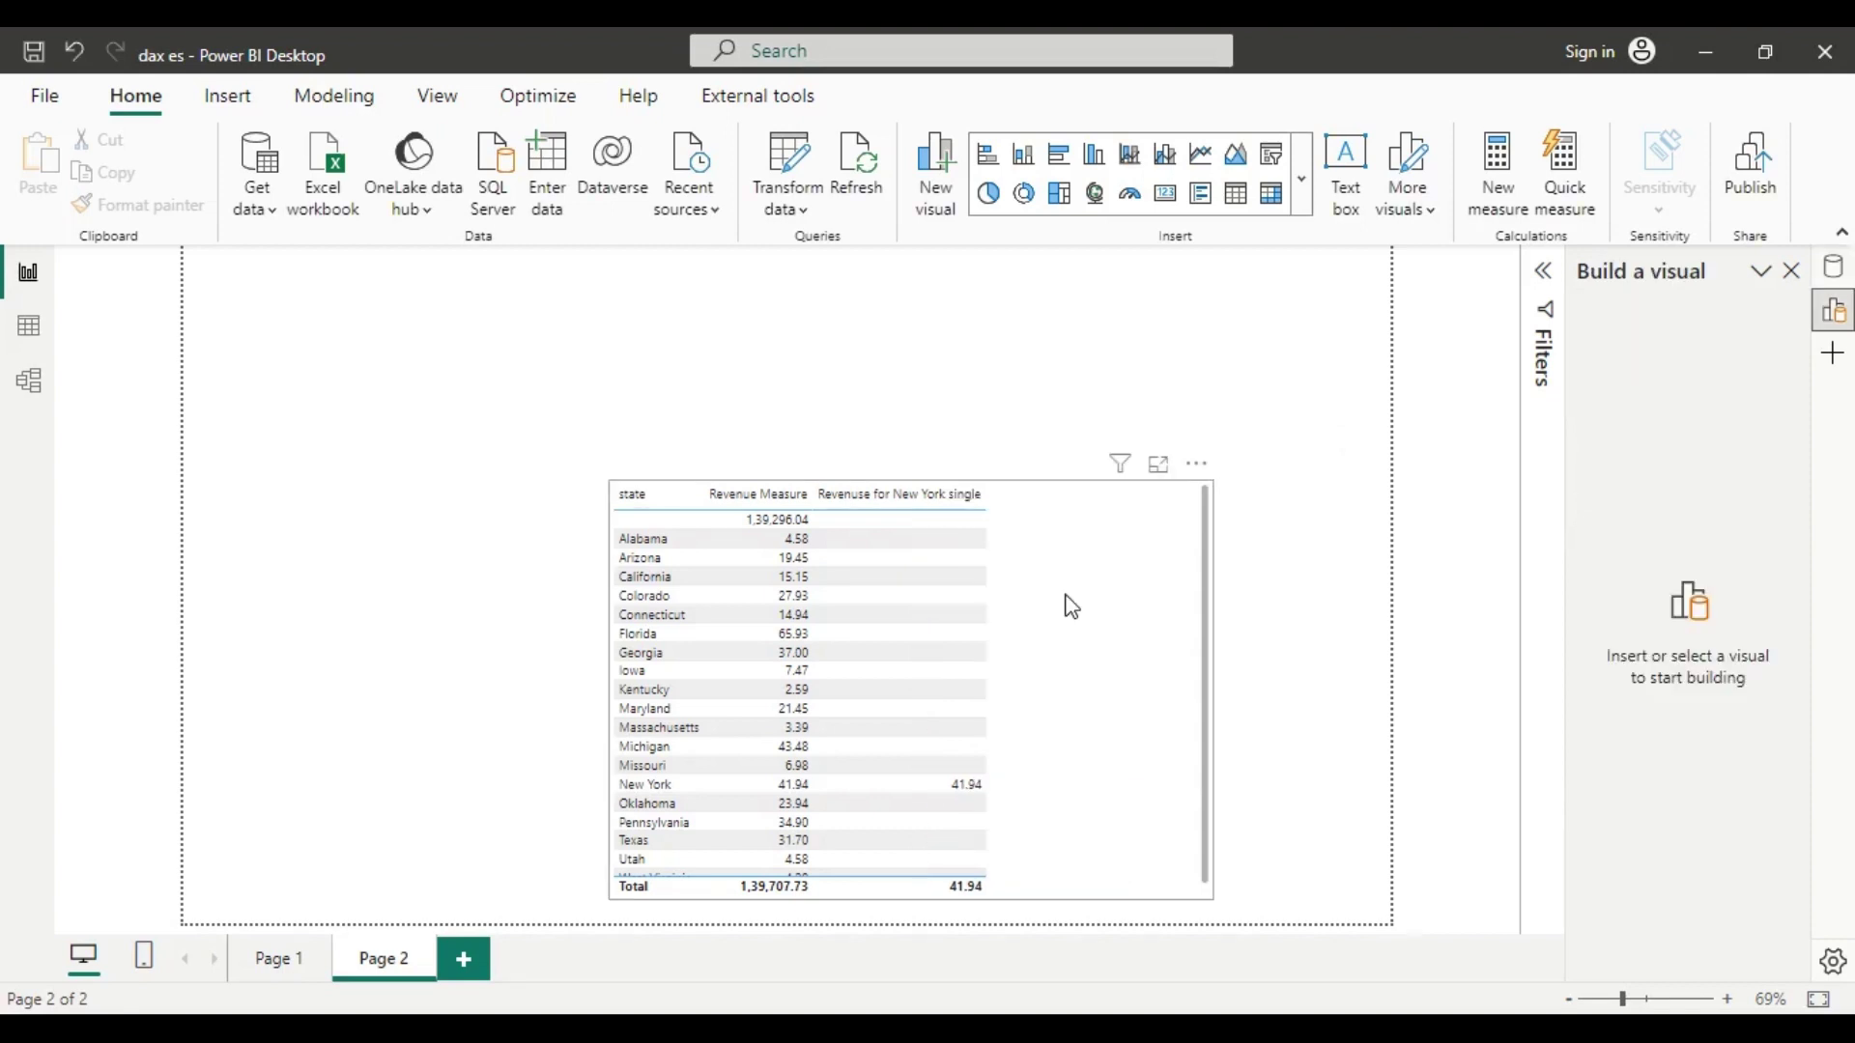
Show the formula of Revenue Measure in the sales table with the state revenue table visual selected
{"action": "left_click", "coordinate": [1072, 607]}
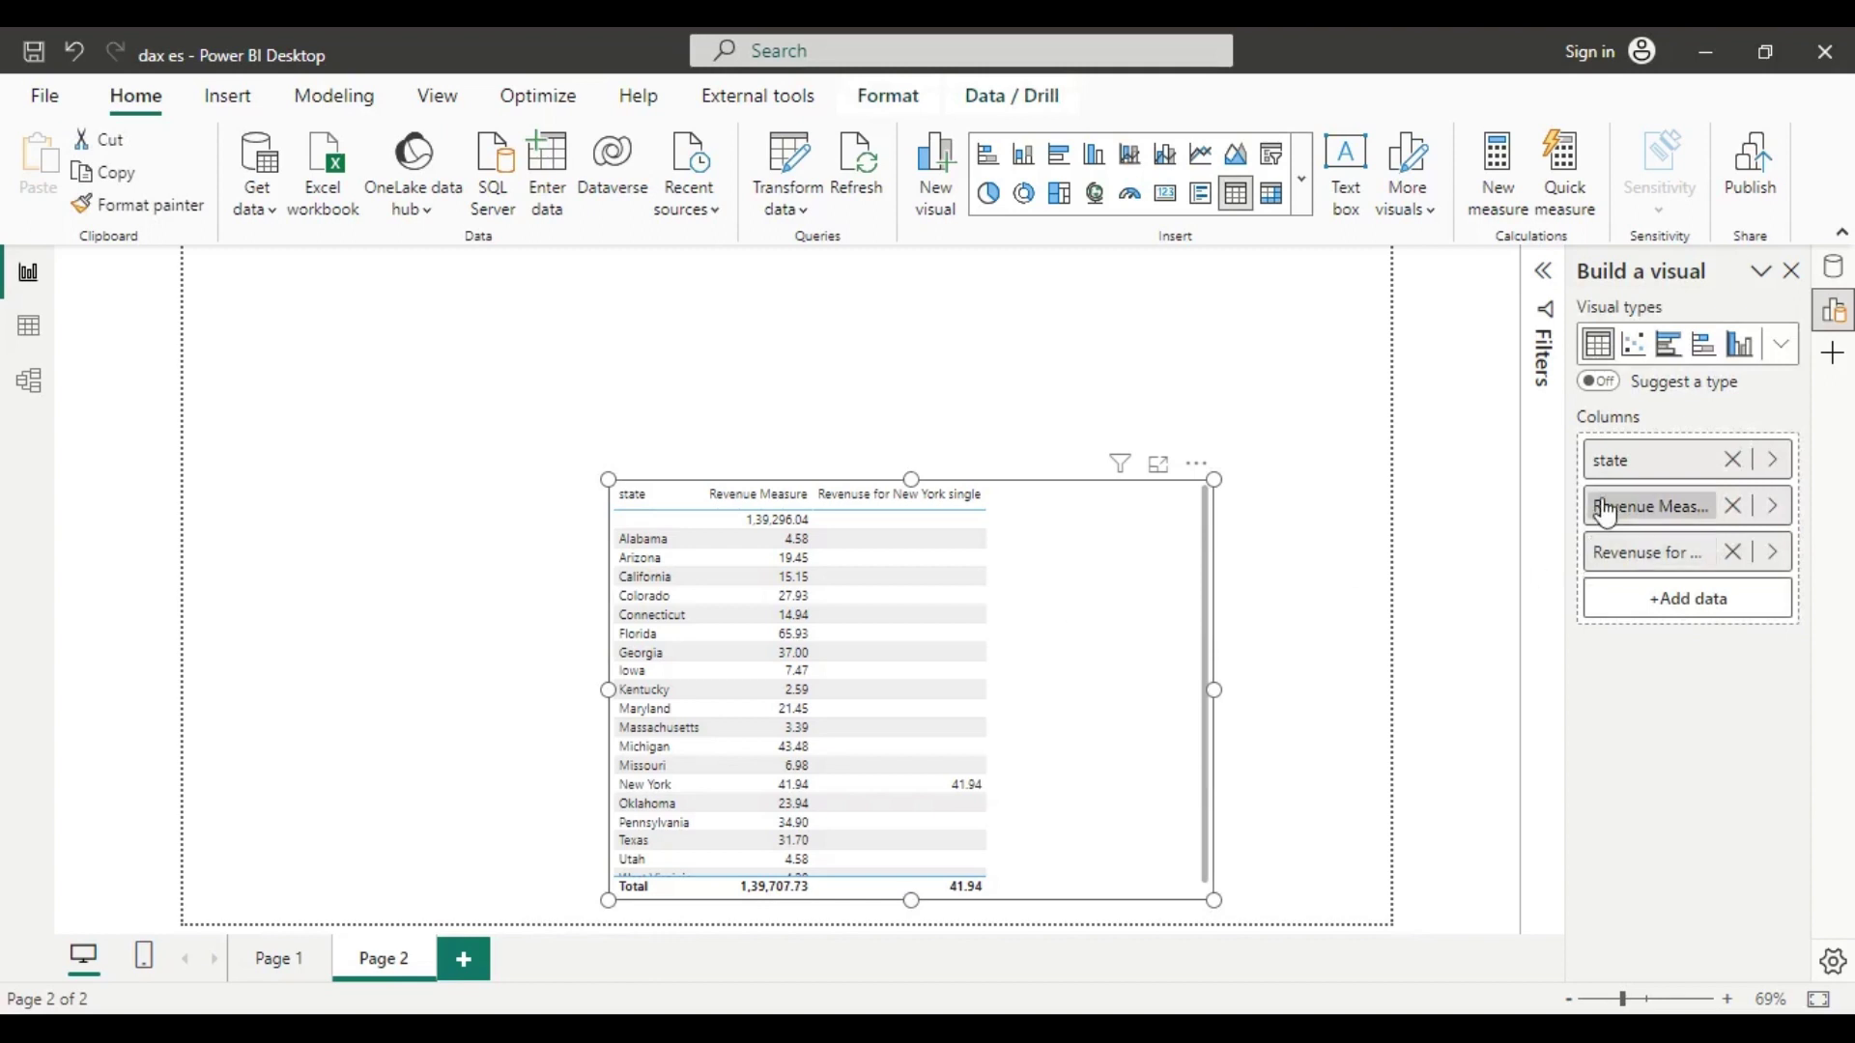
{"action": "left_click", "coordinate": [1834, 271]}
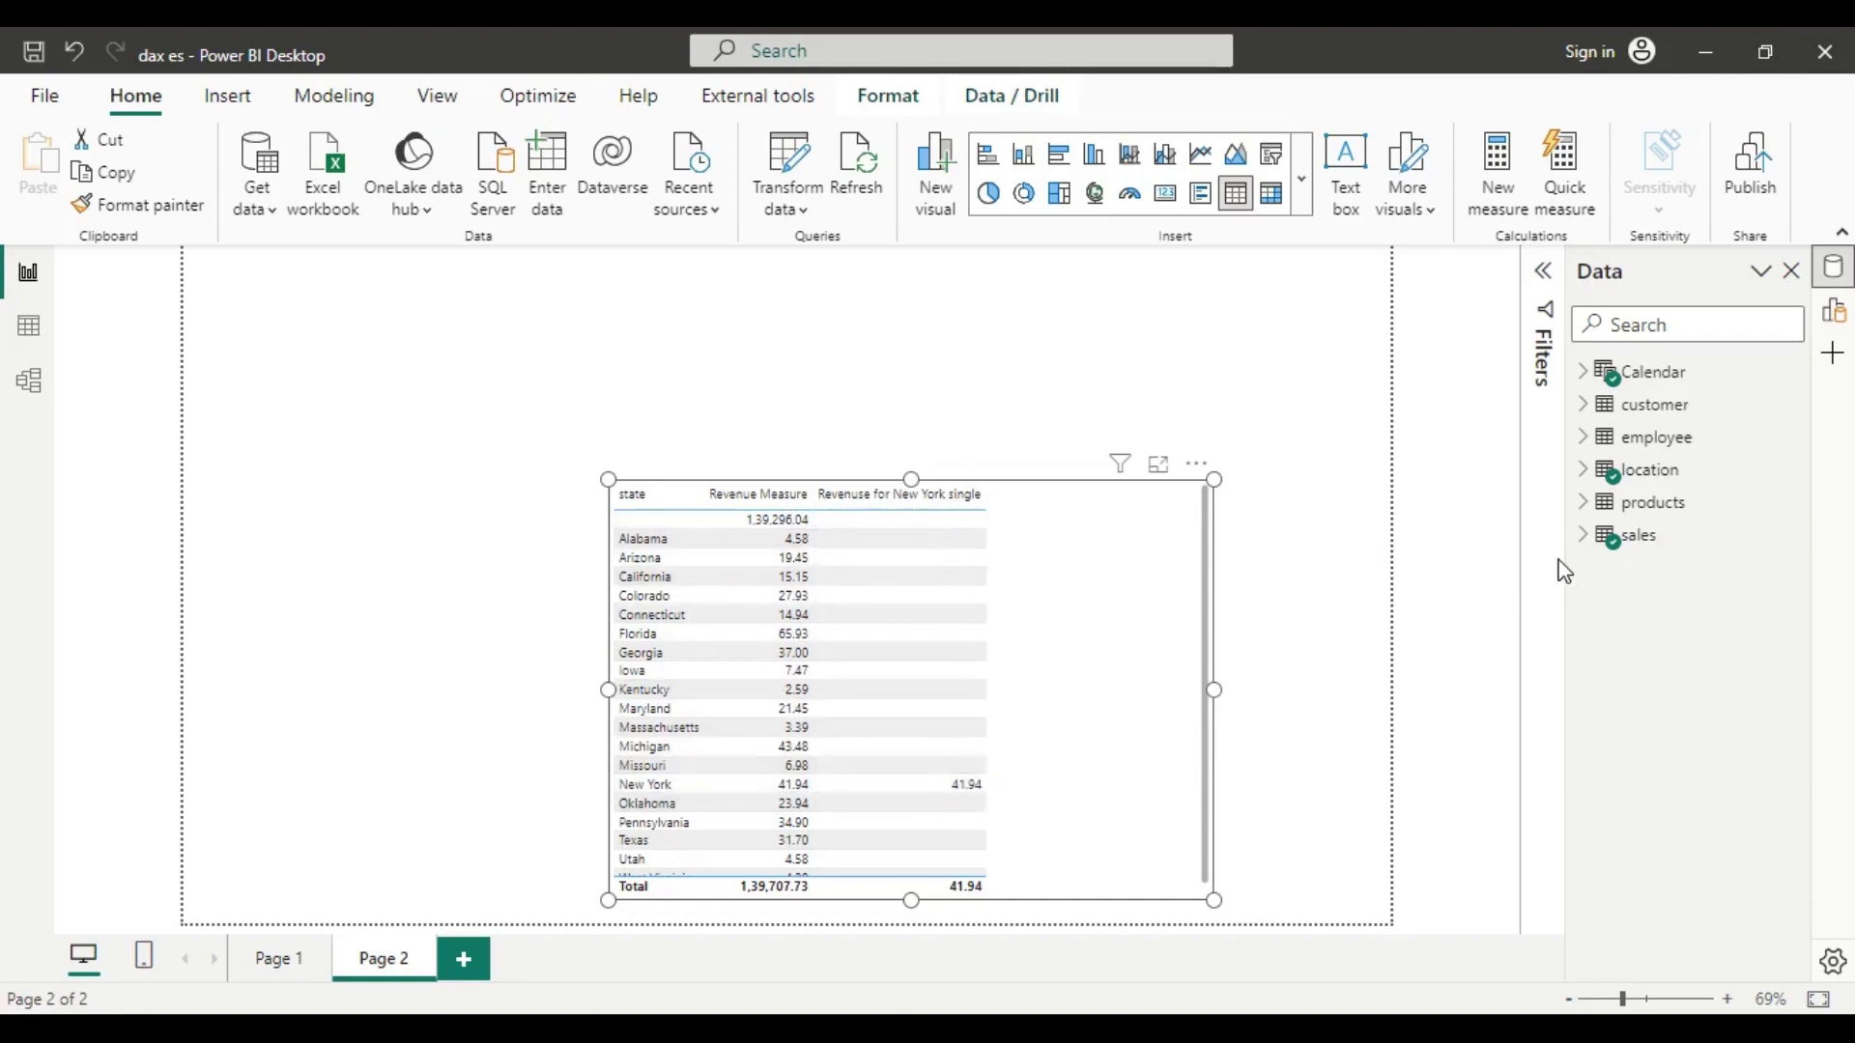
{"action": "left_click", "coordinate": [1584, 541]}
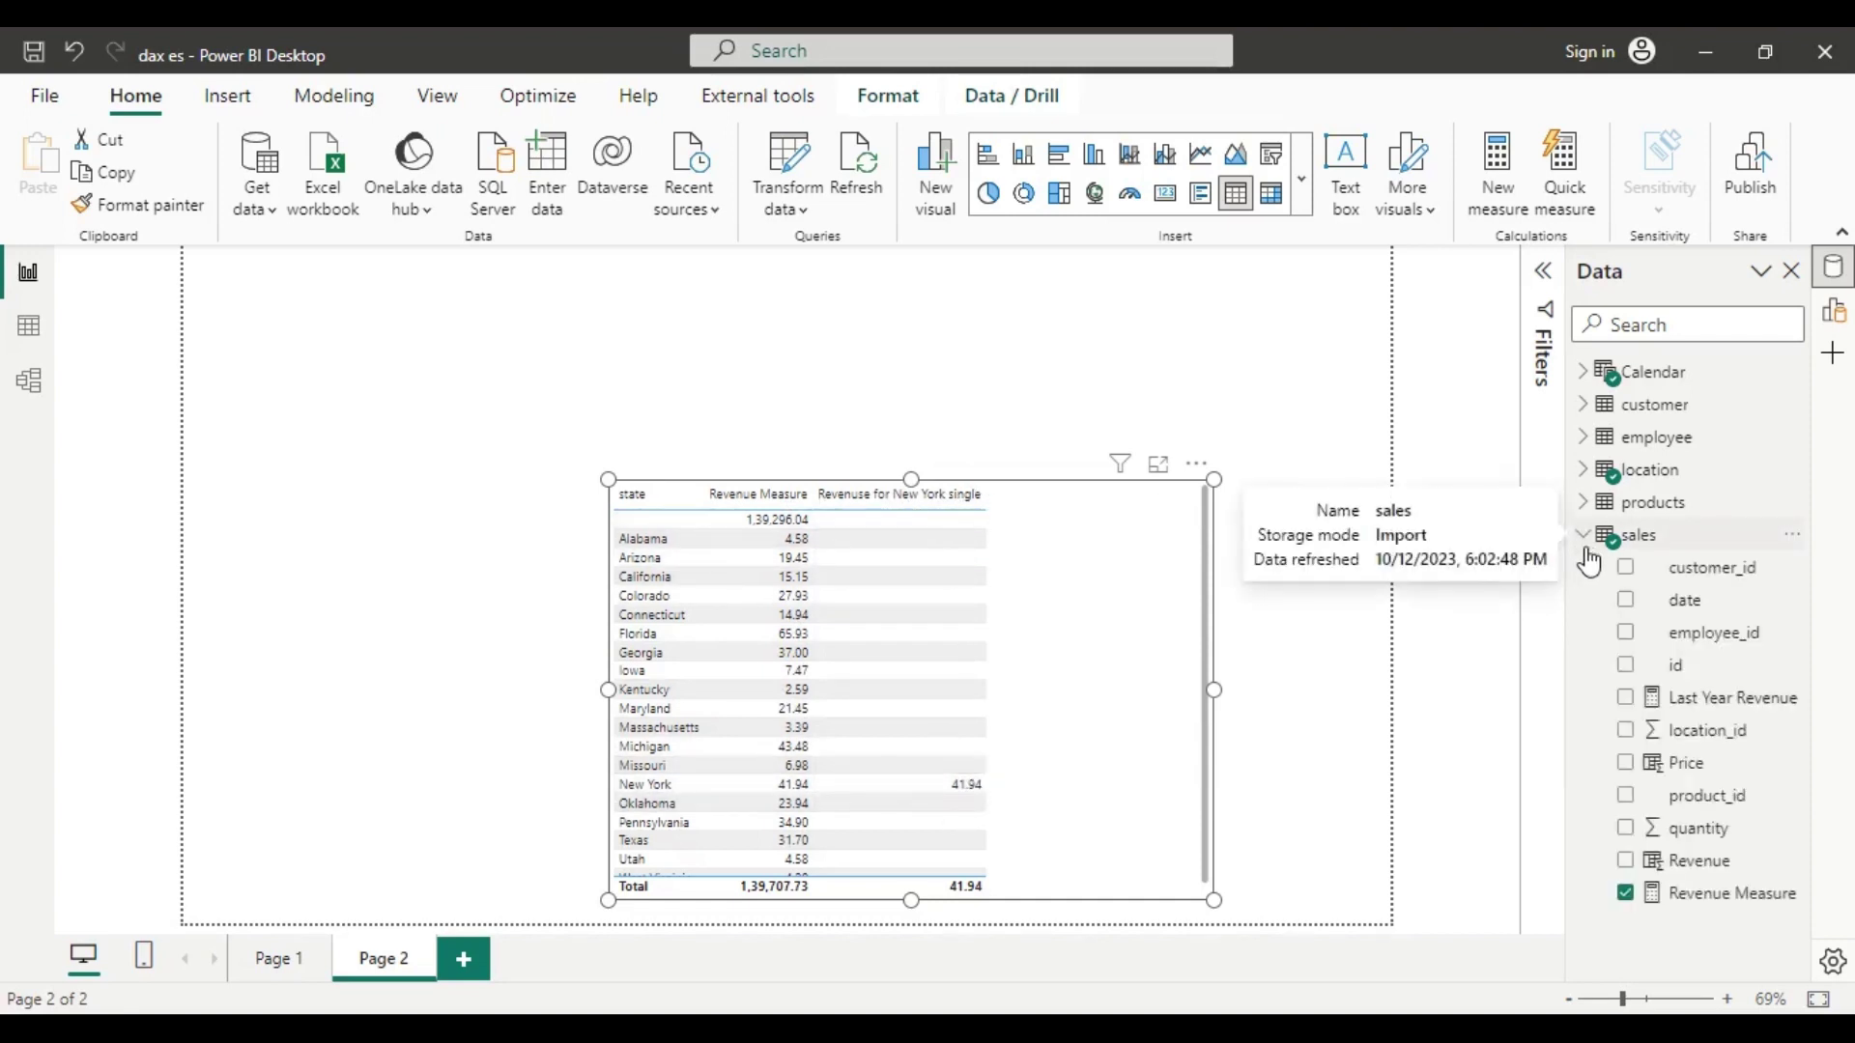
{"action": "left_click", "coordinate": [1710, 908]}
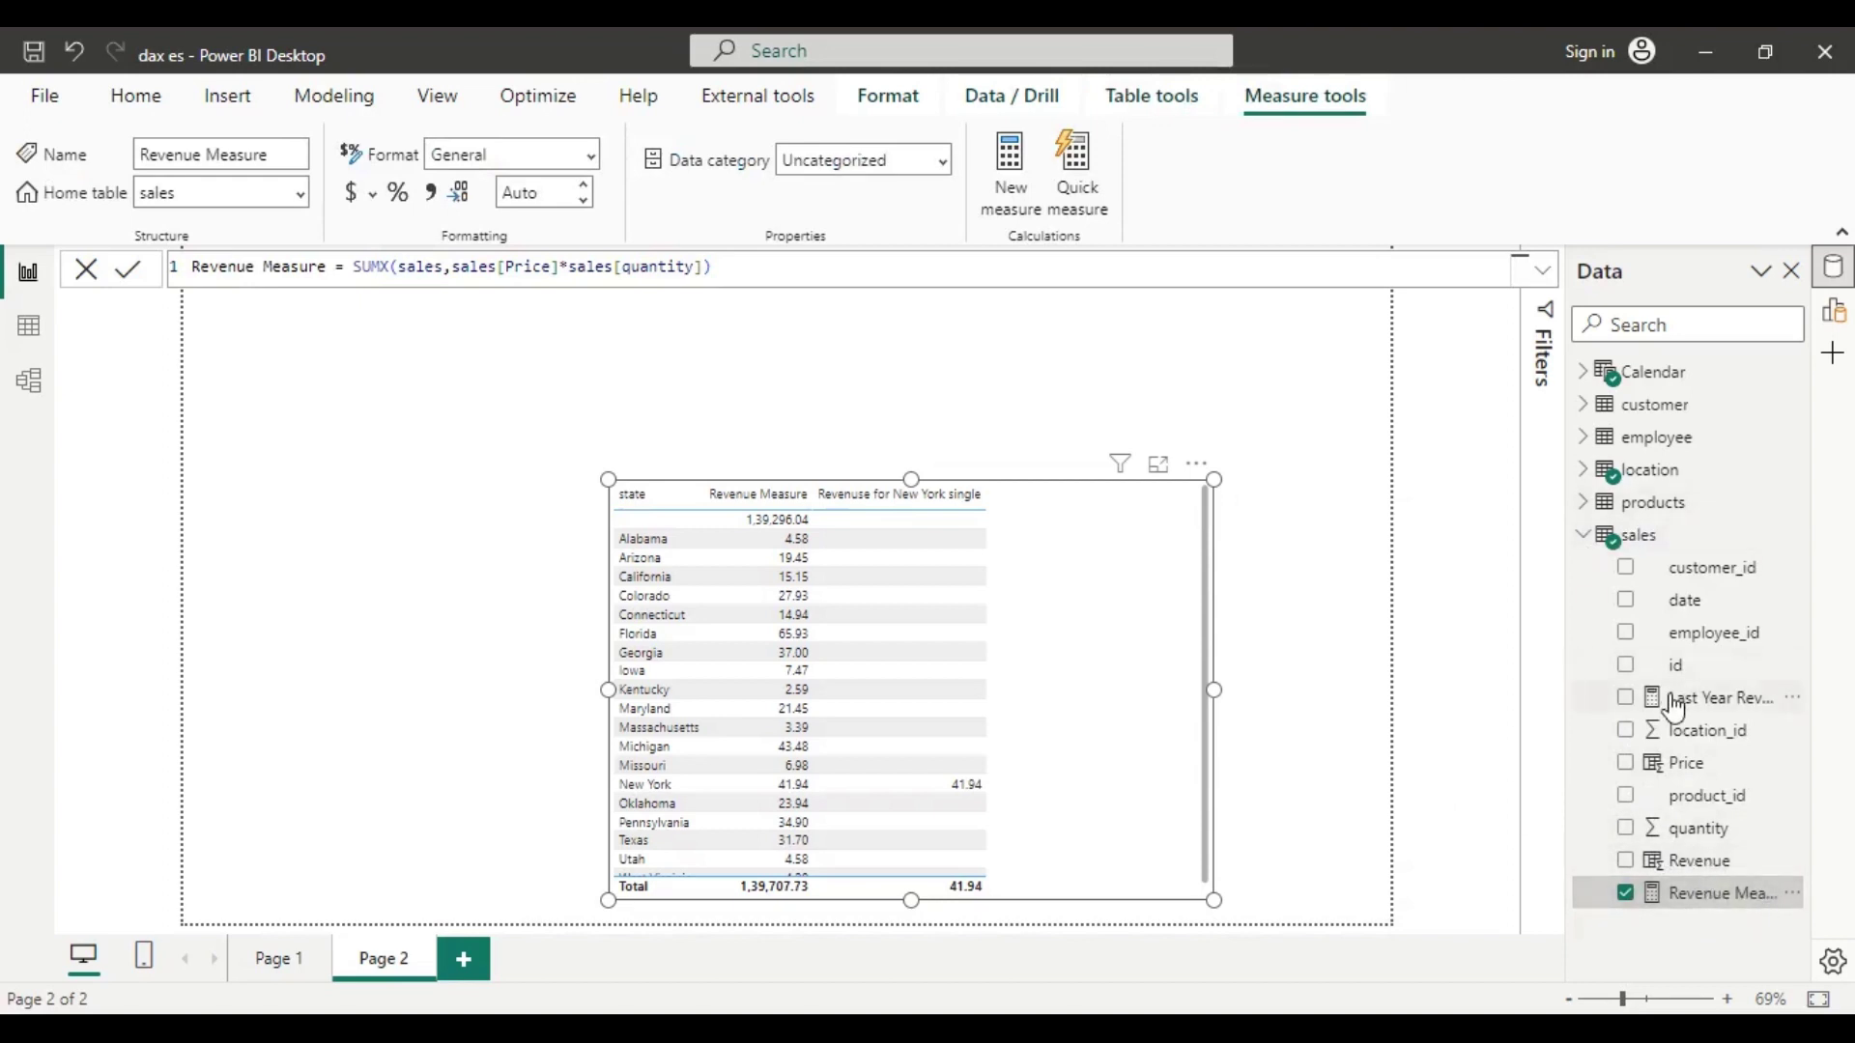
Remove the FILTER argument for New York from the "Revenuse for New York single" measure in the Calendar table
{"action": "left_click", "coordinate": [1588, 539]}
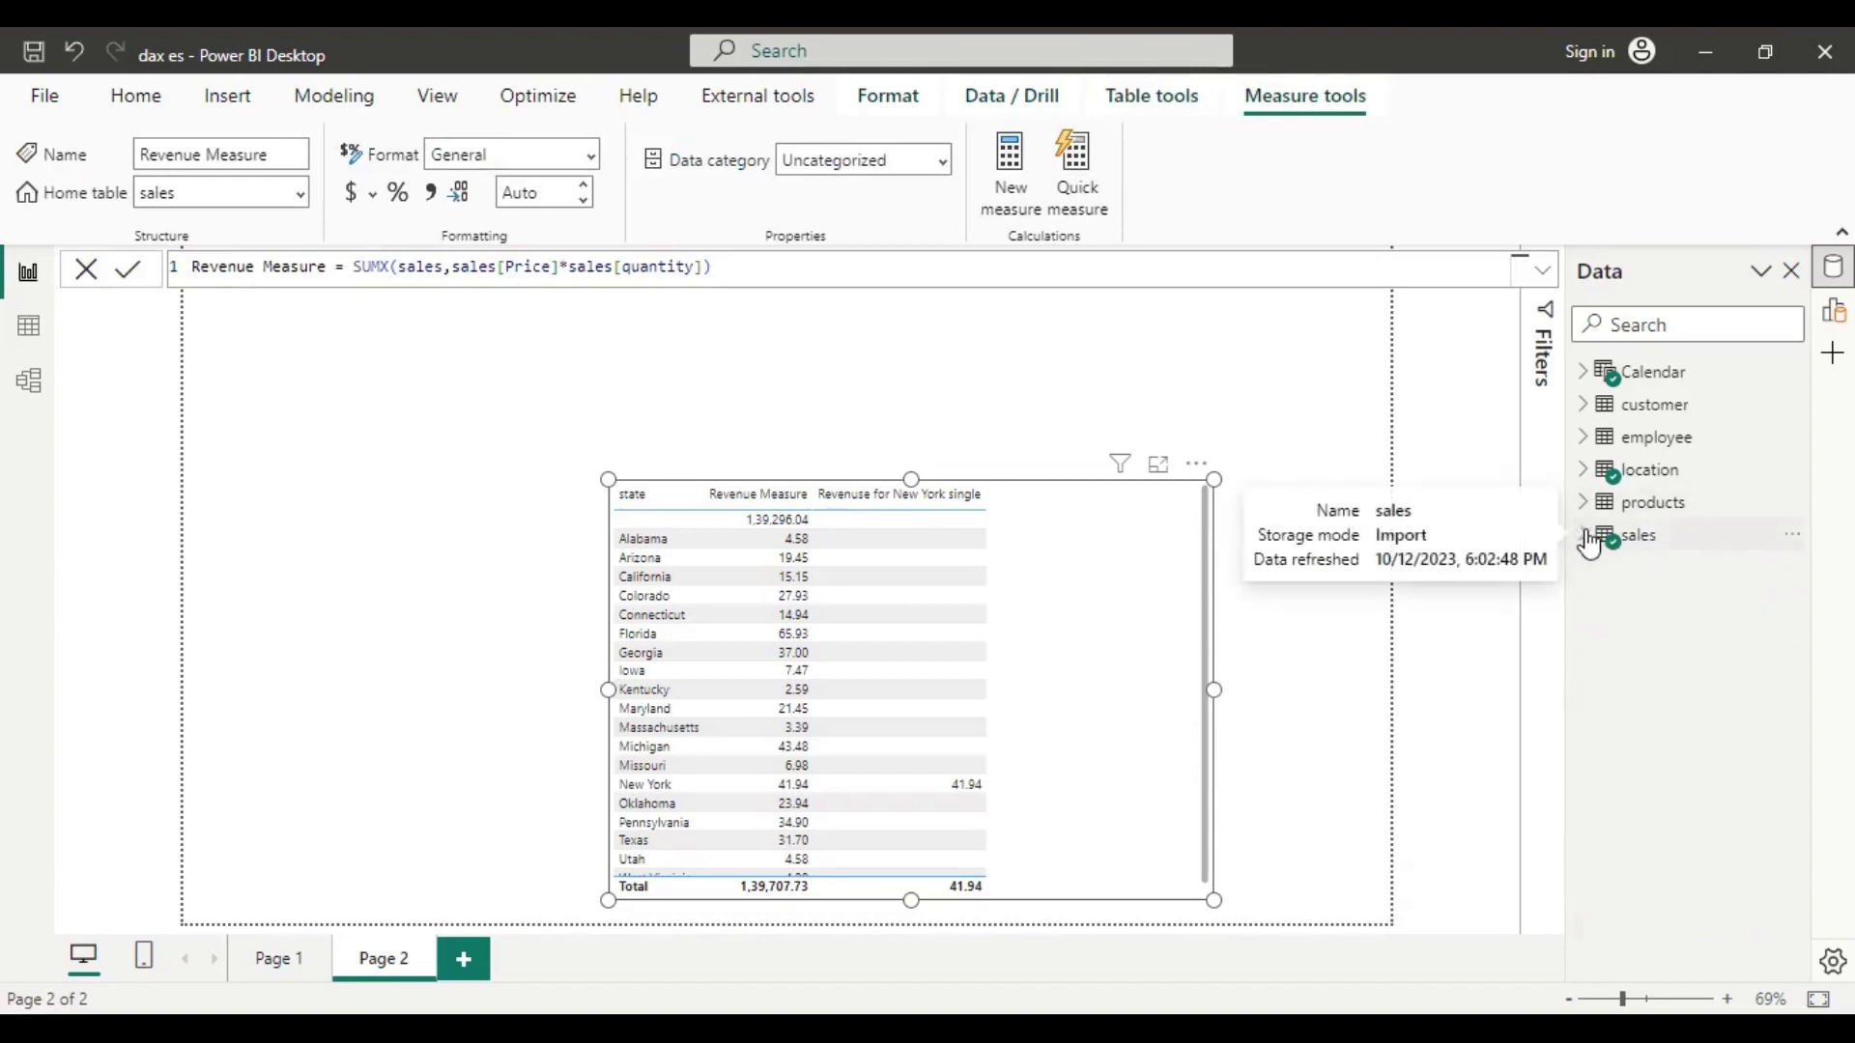
{"action": "left_click", "coordinate": [1584, 372]}
{"action": "scroll", "coordinate": [1716, 722], "scroll_direction": "down", "scroll_amount": 3}
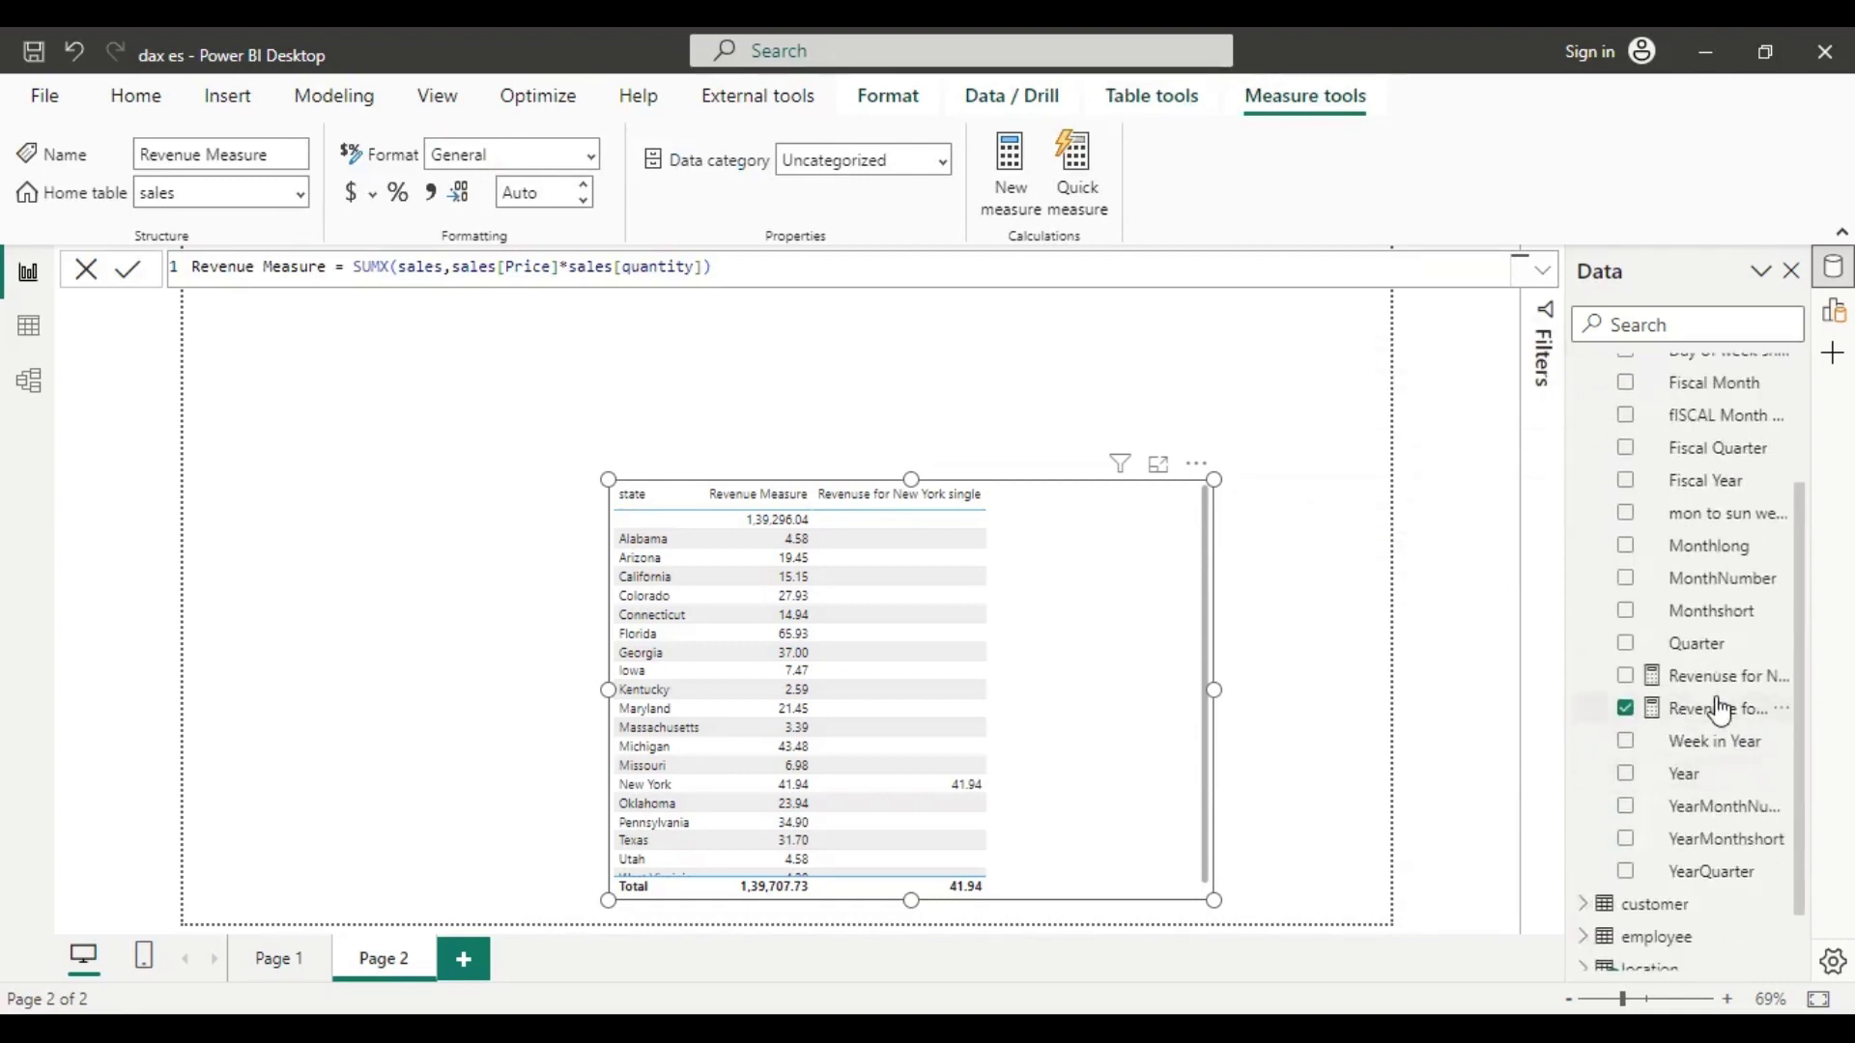
{"action": "left_click", "coordinate": [1719, 709]}
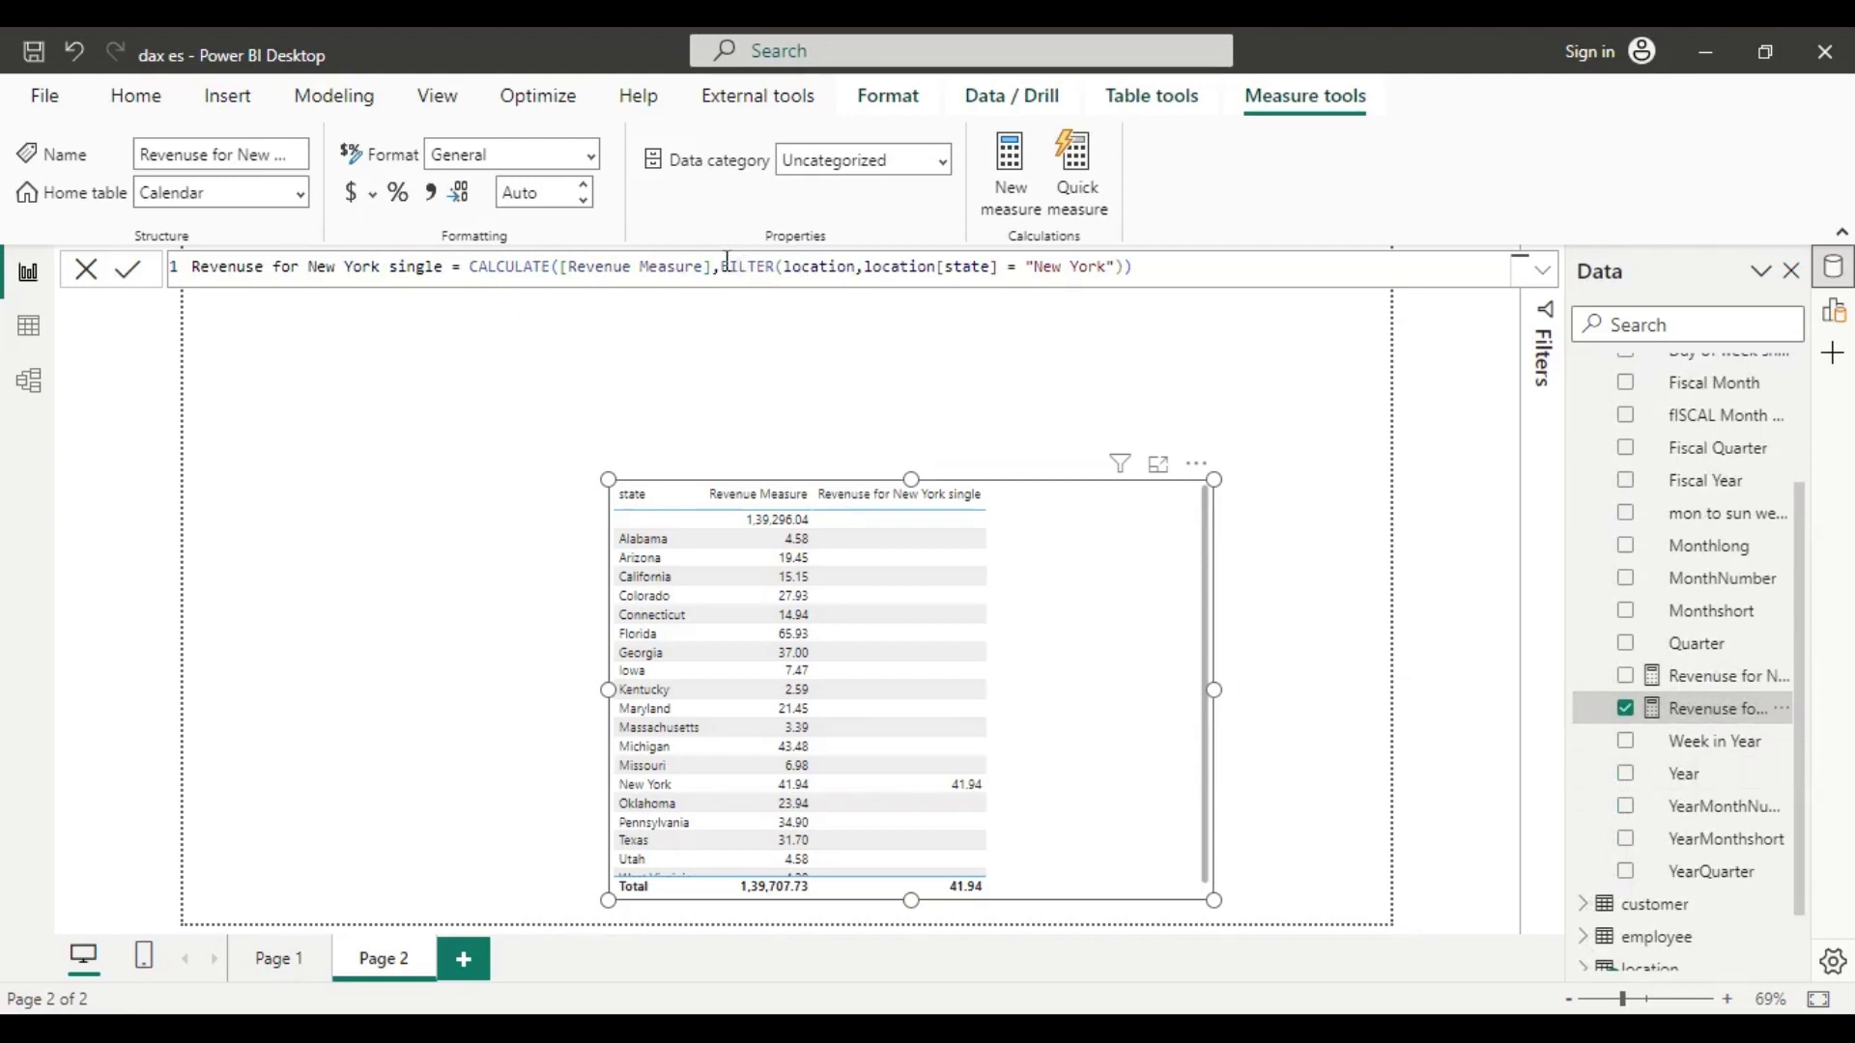
{"action": "left_click_drag", "start_coordinate": [722, 267], "coordinate": [1132, 274]}
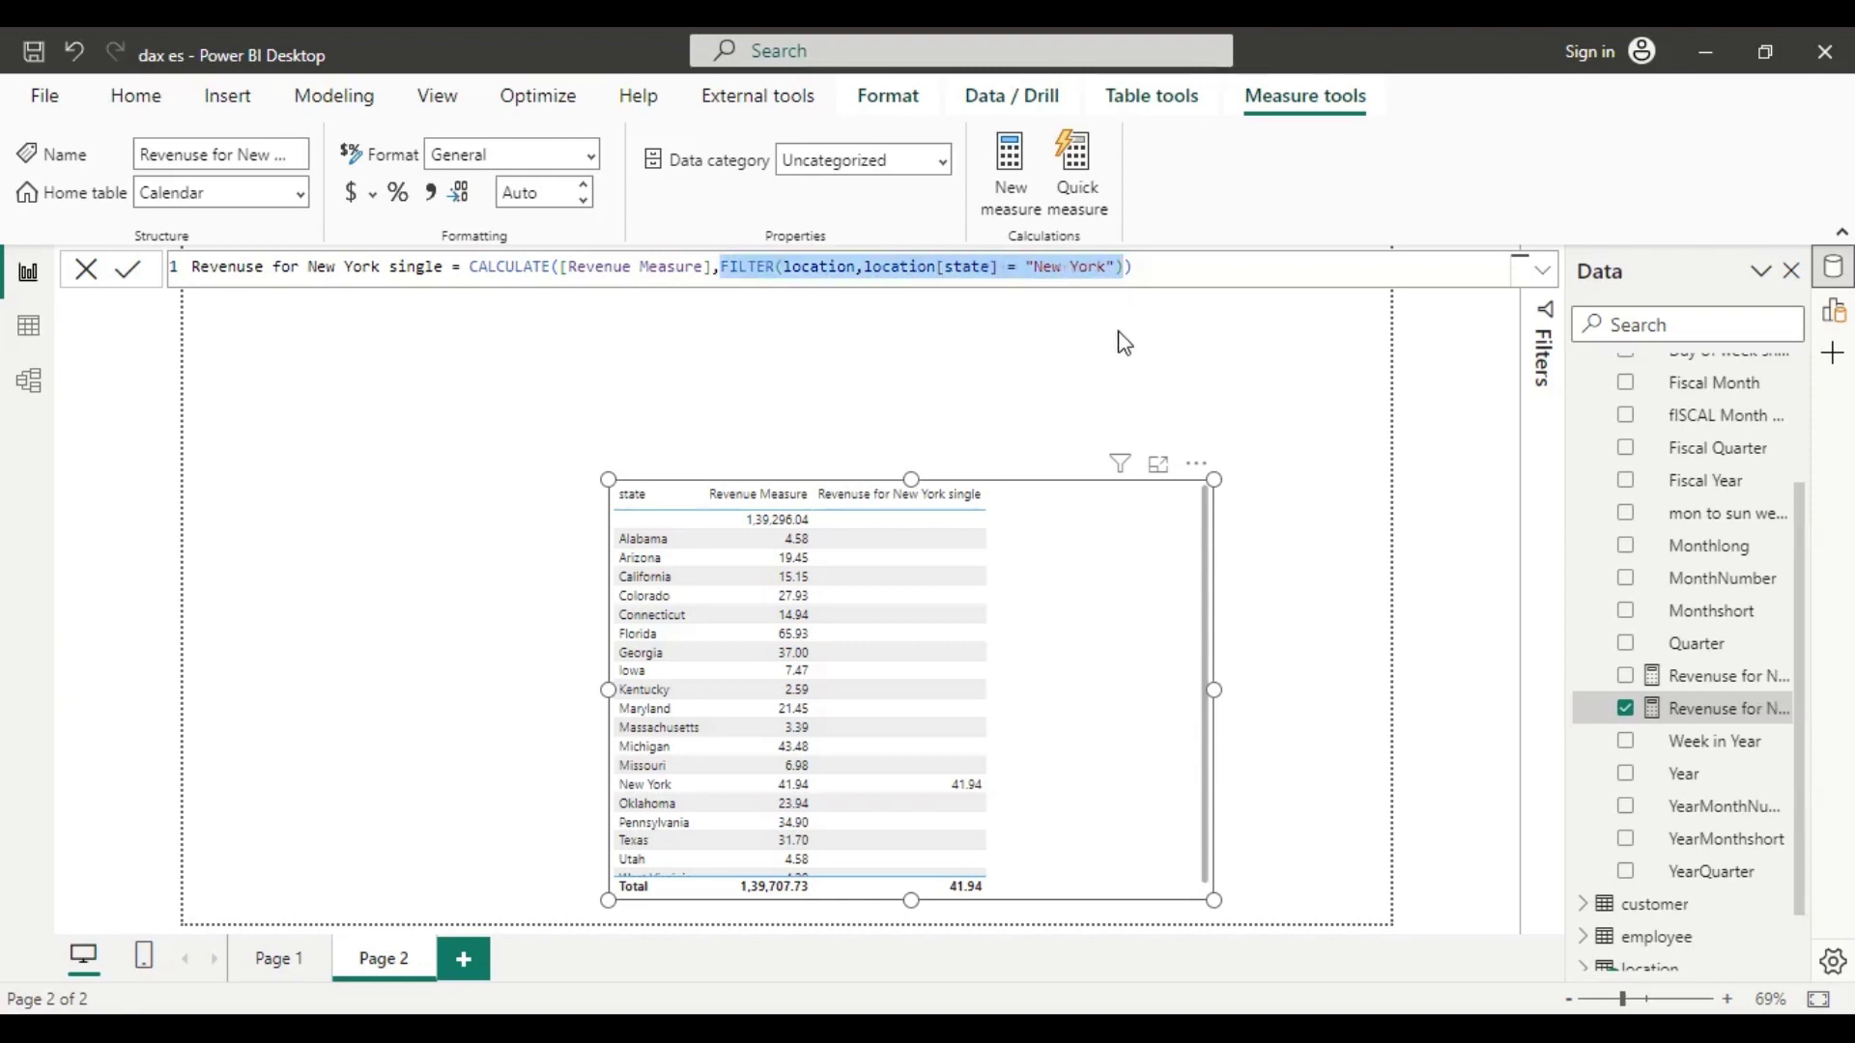
{"action": "key", "text": "BackSpace"}
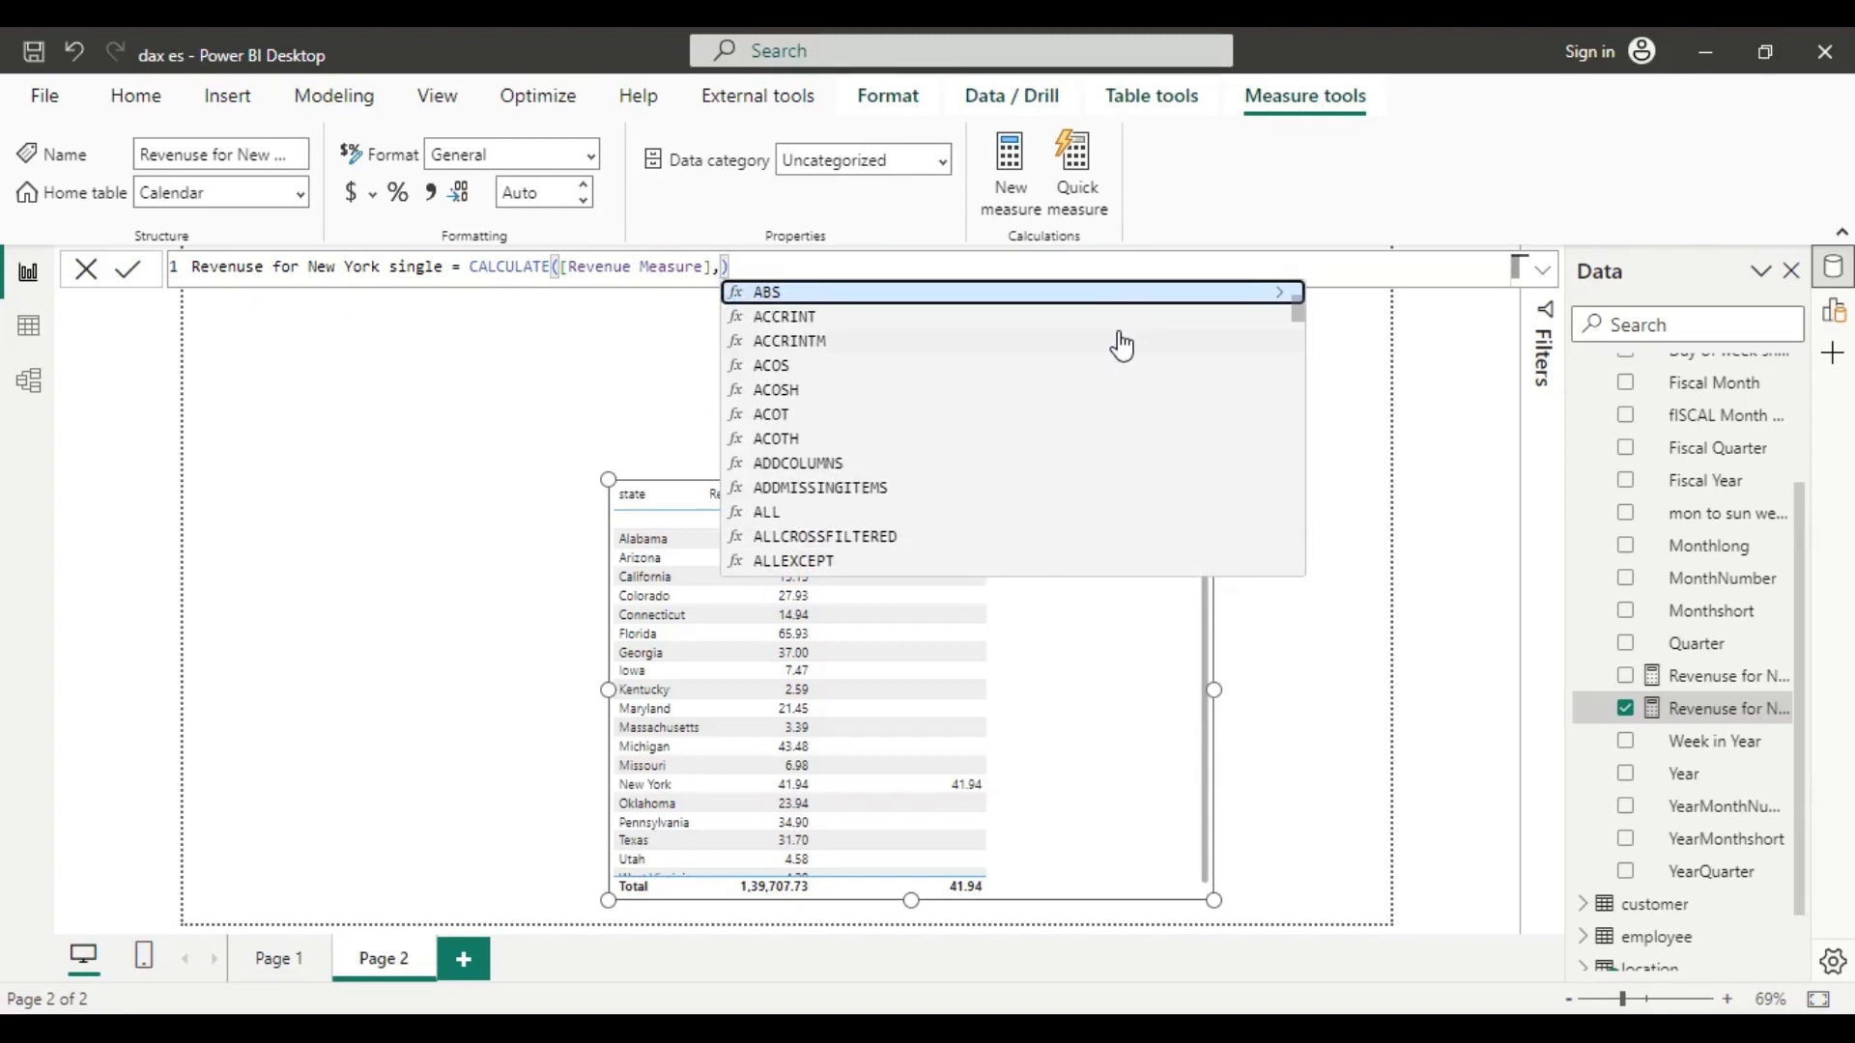
Check the description of the ALL function, add all() as the CALCULATE filter argument, and commit the measure
{"action": "type", "text": "all"}
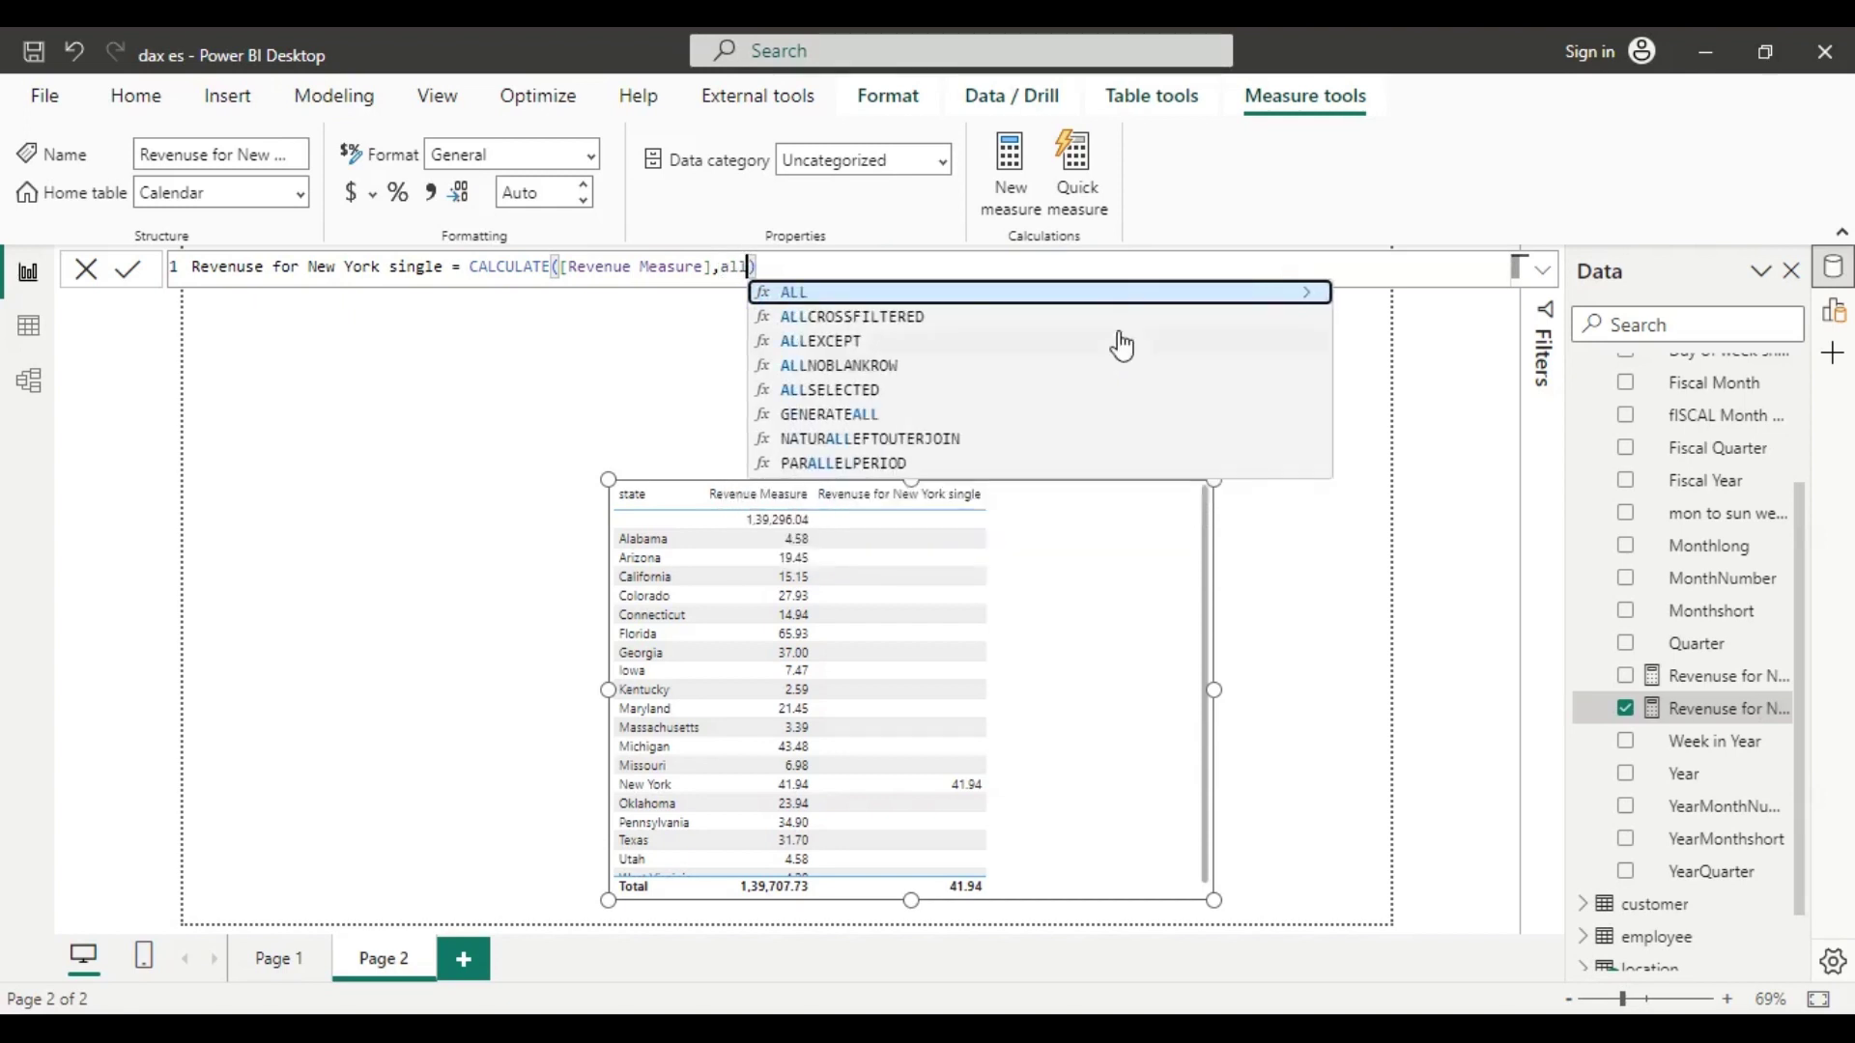
{"action": "left_click", "coordinate": [1316, 299]}
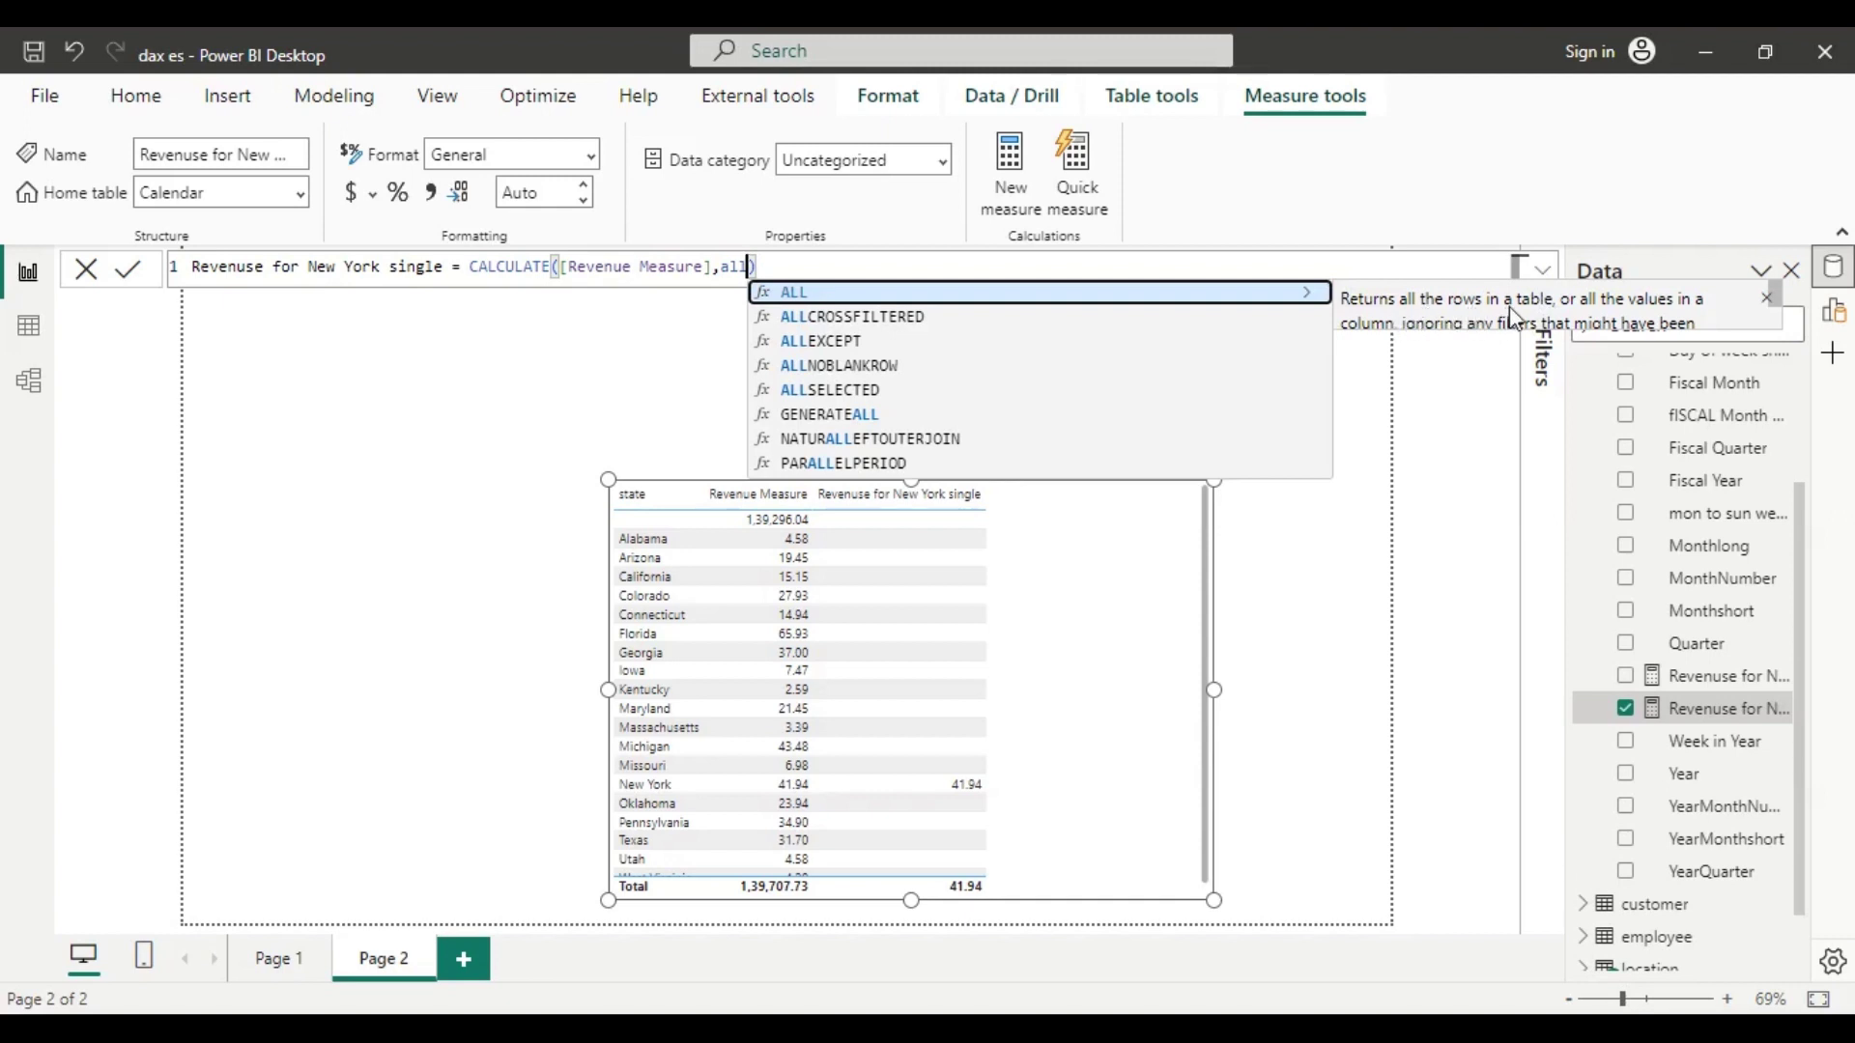
{"action": "scroll", "coordinate": [1515, 319], "scroll_direction": "down", "scroll_amount": 1}
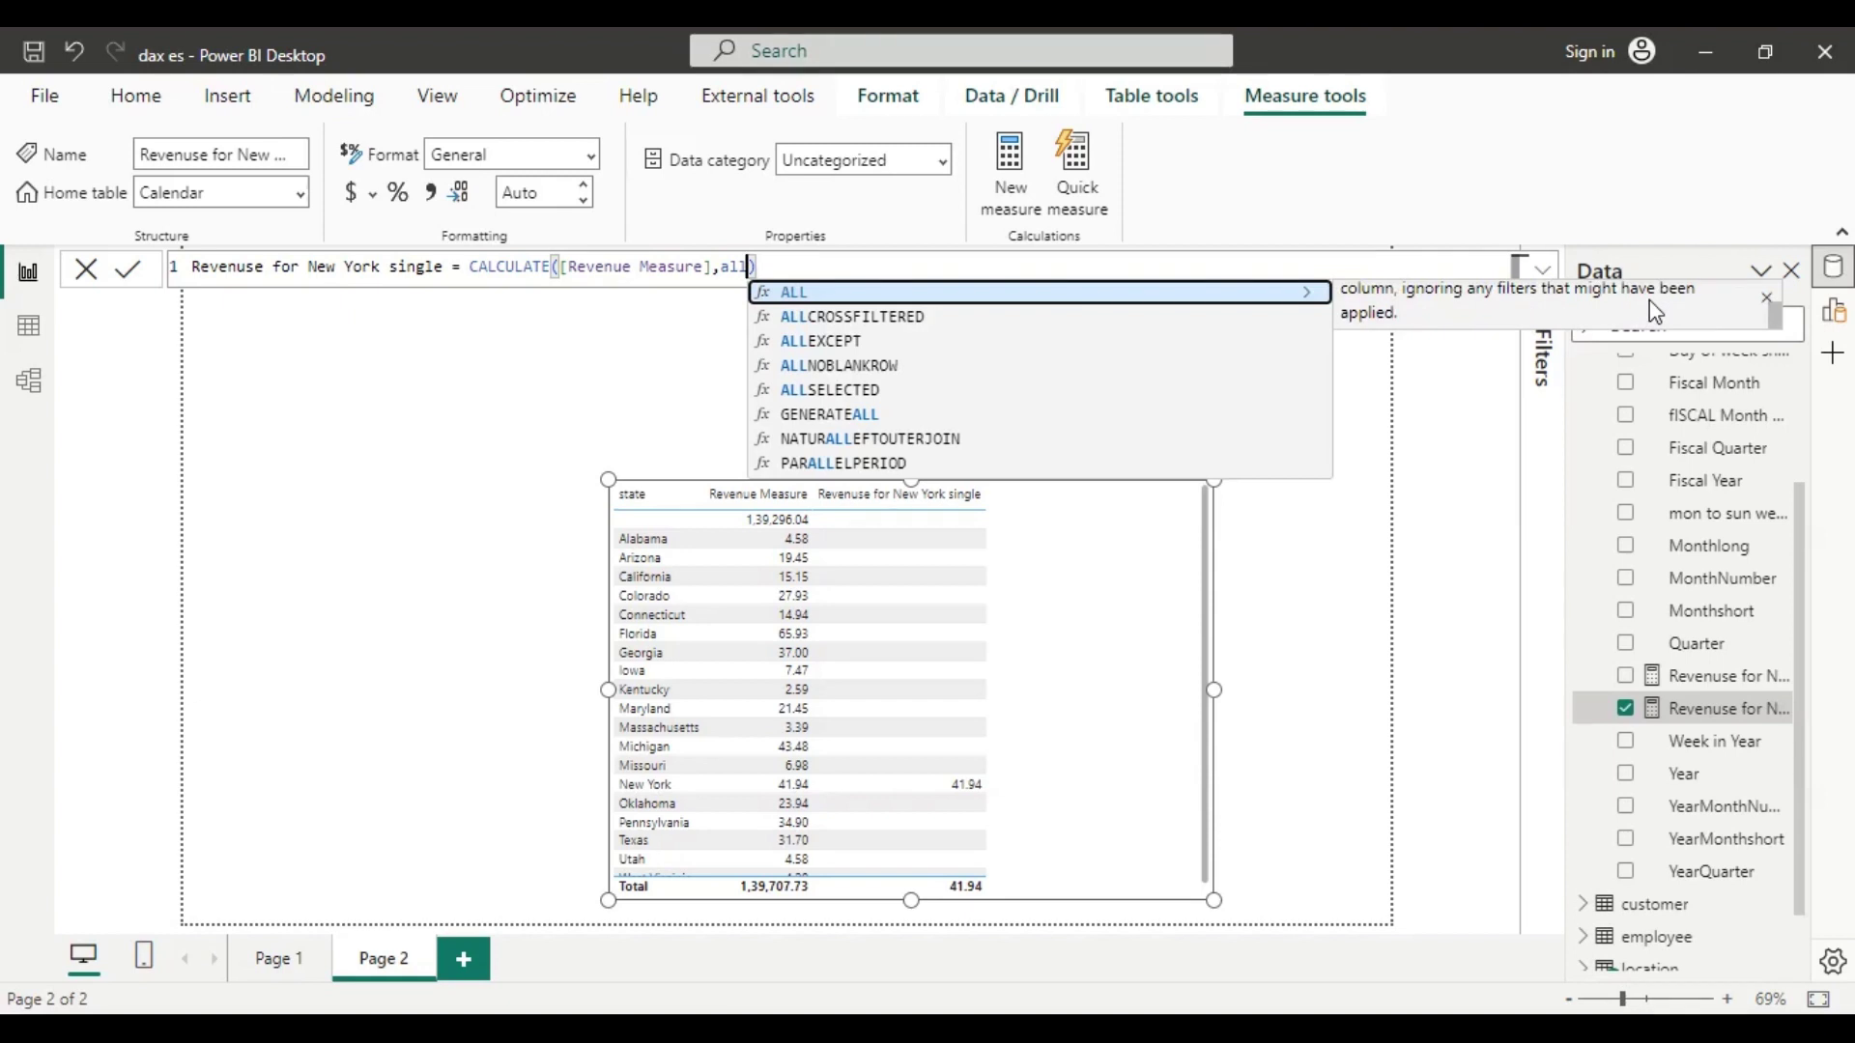
{"action": "scroll", "coordinate": [1655, 312], "scroll_direction": "up", "scroll_amount": 1}
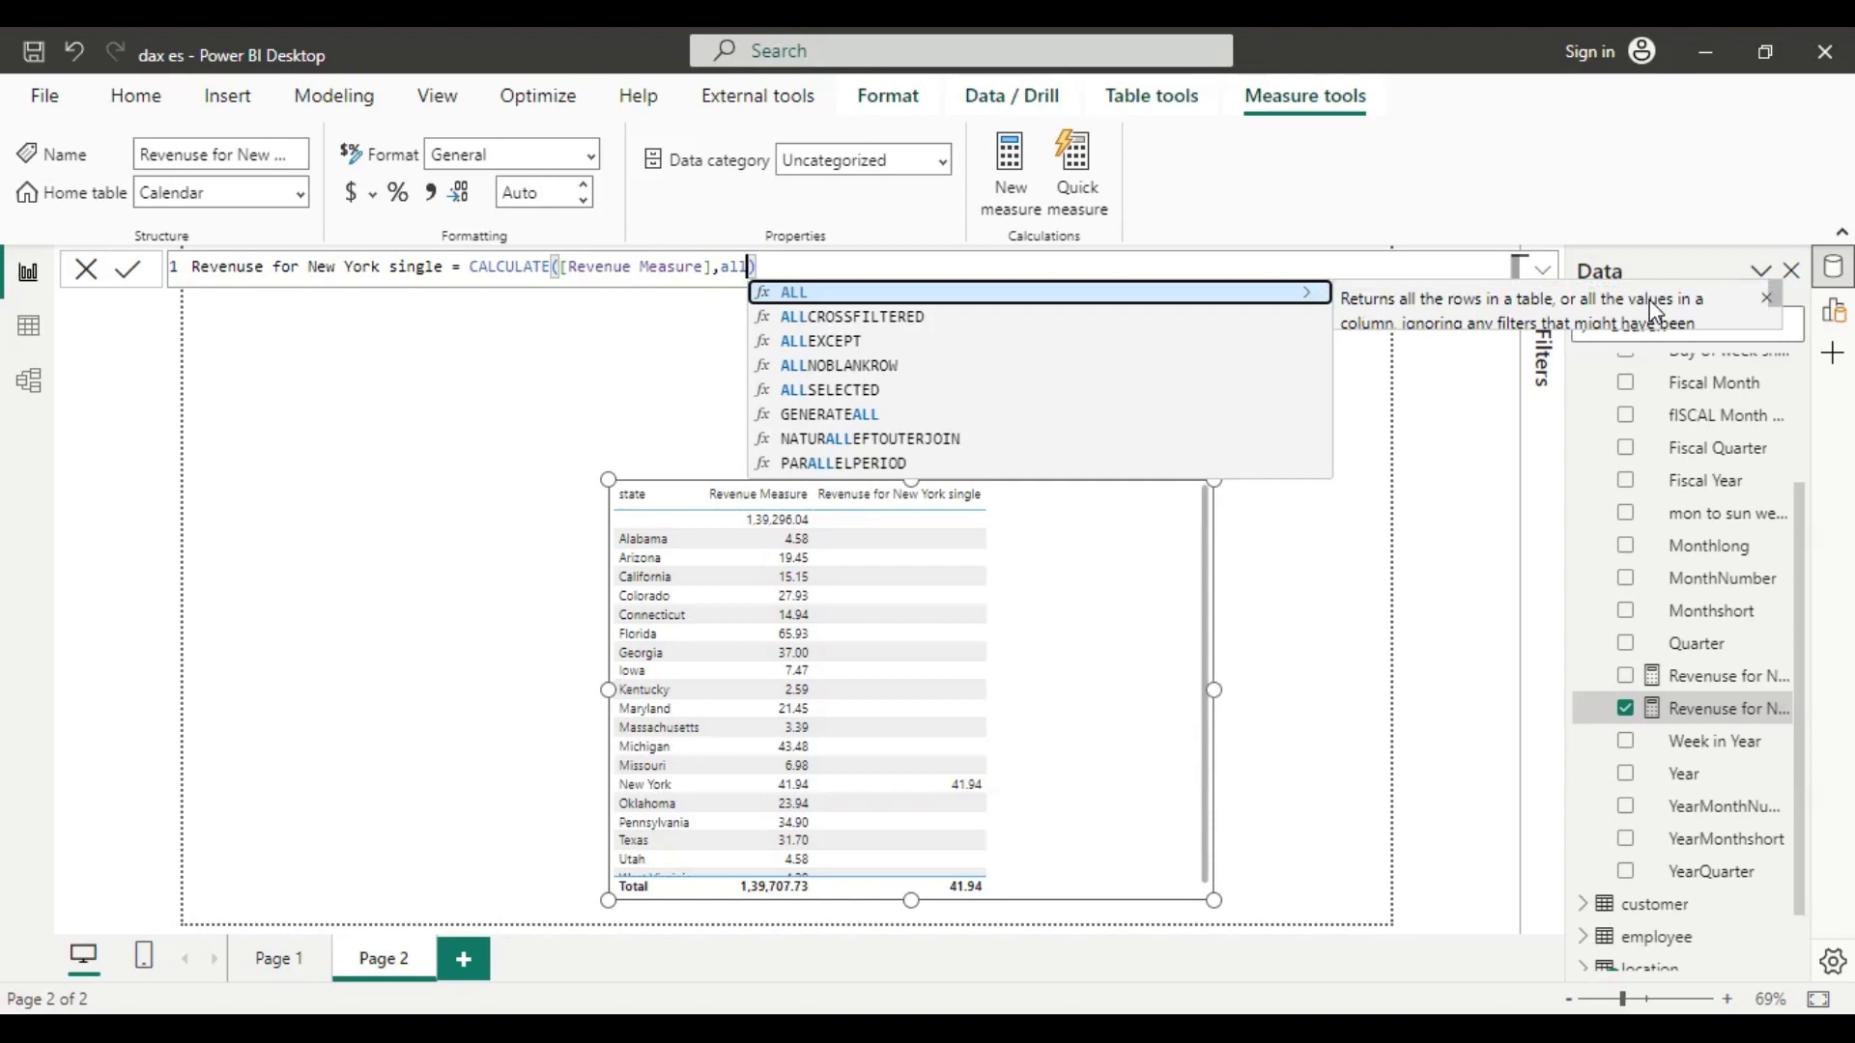
{"action": "scroll", "coordinate": [1655, 313], "scroll_direction": "down", "scroll_amount": 1}
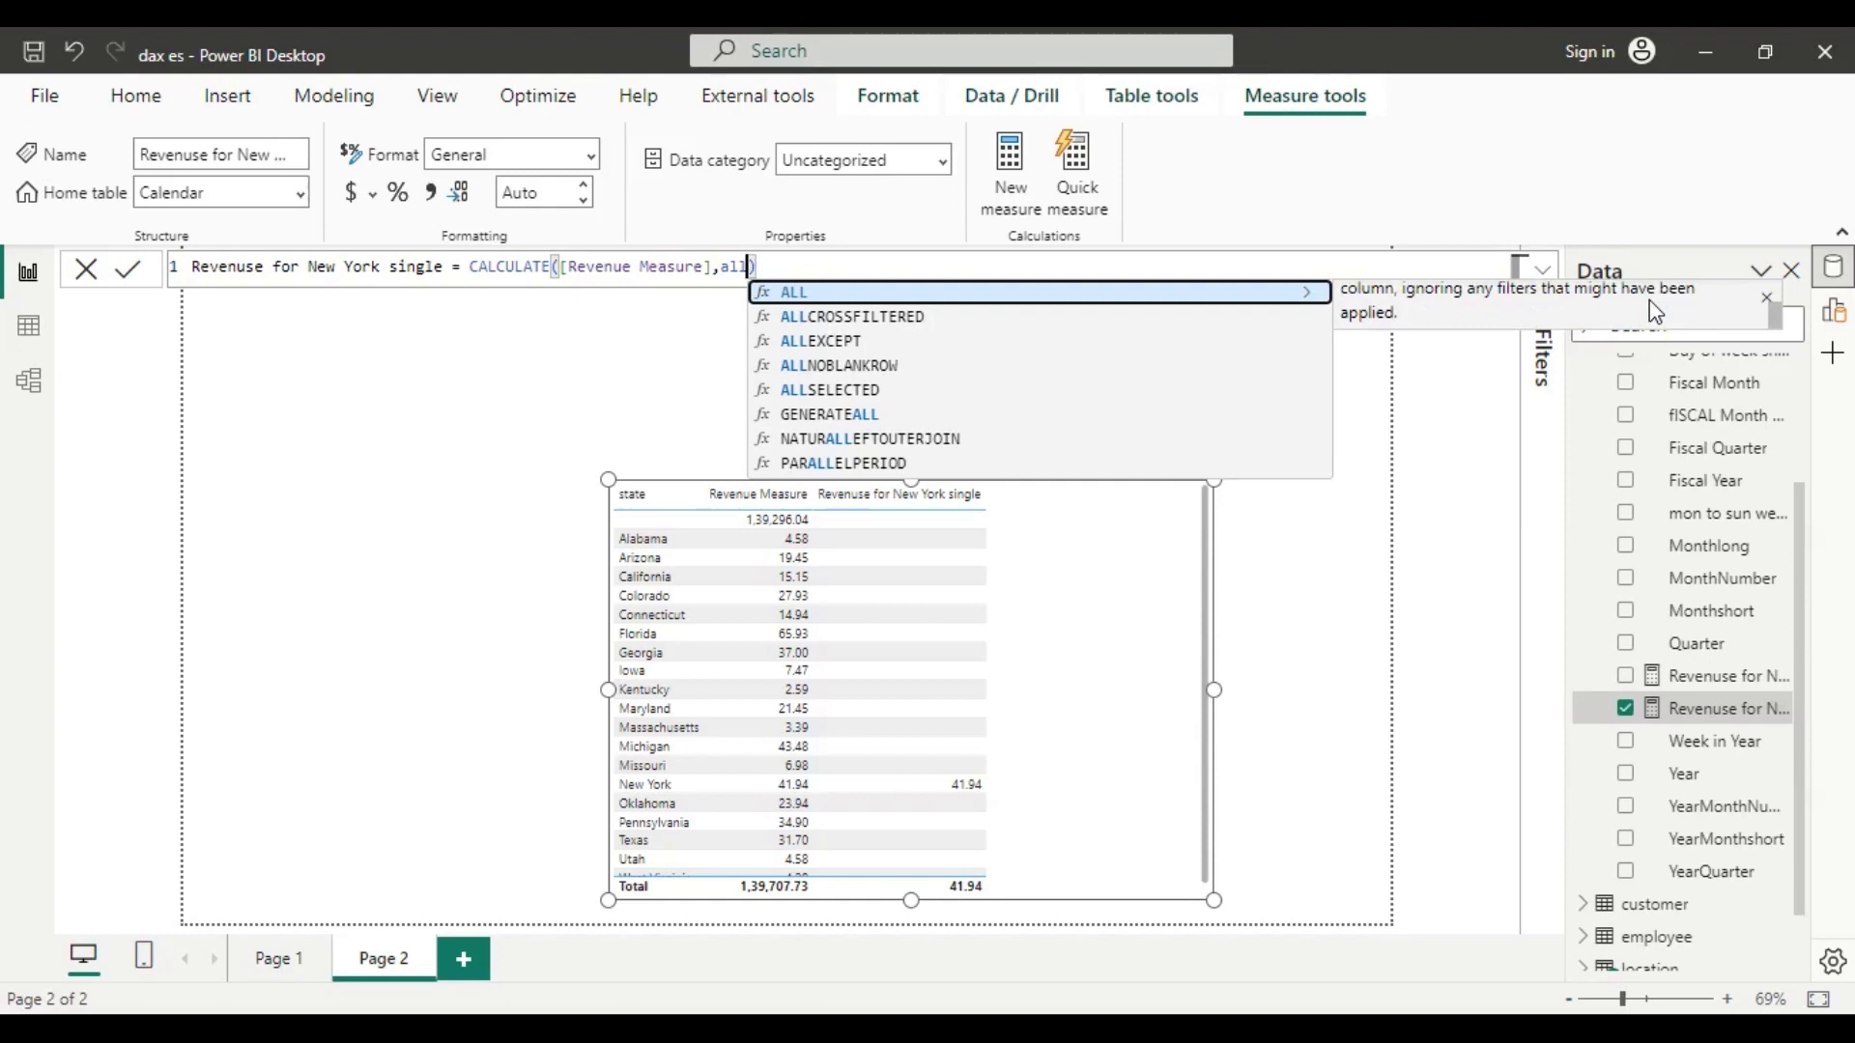
{"action": "type", "text": "()"}
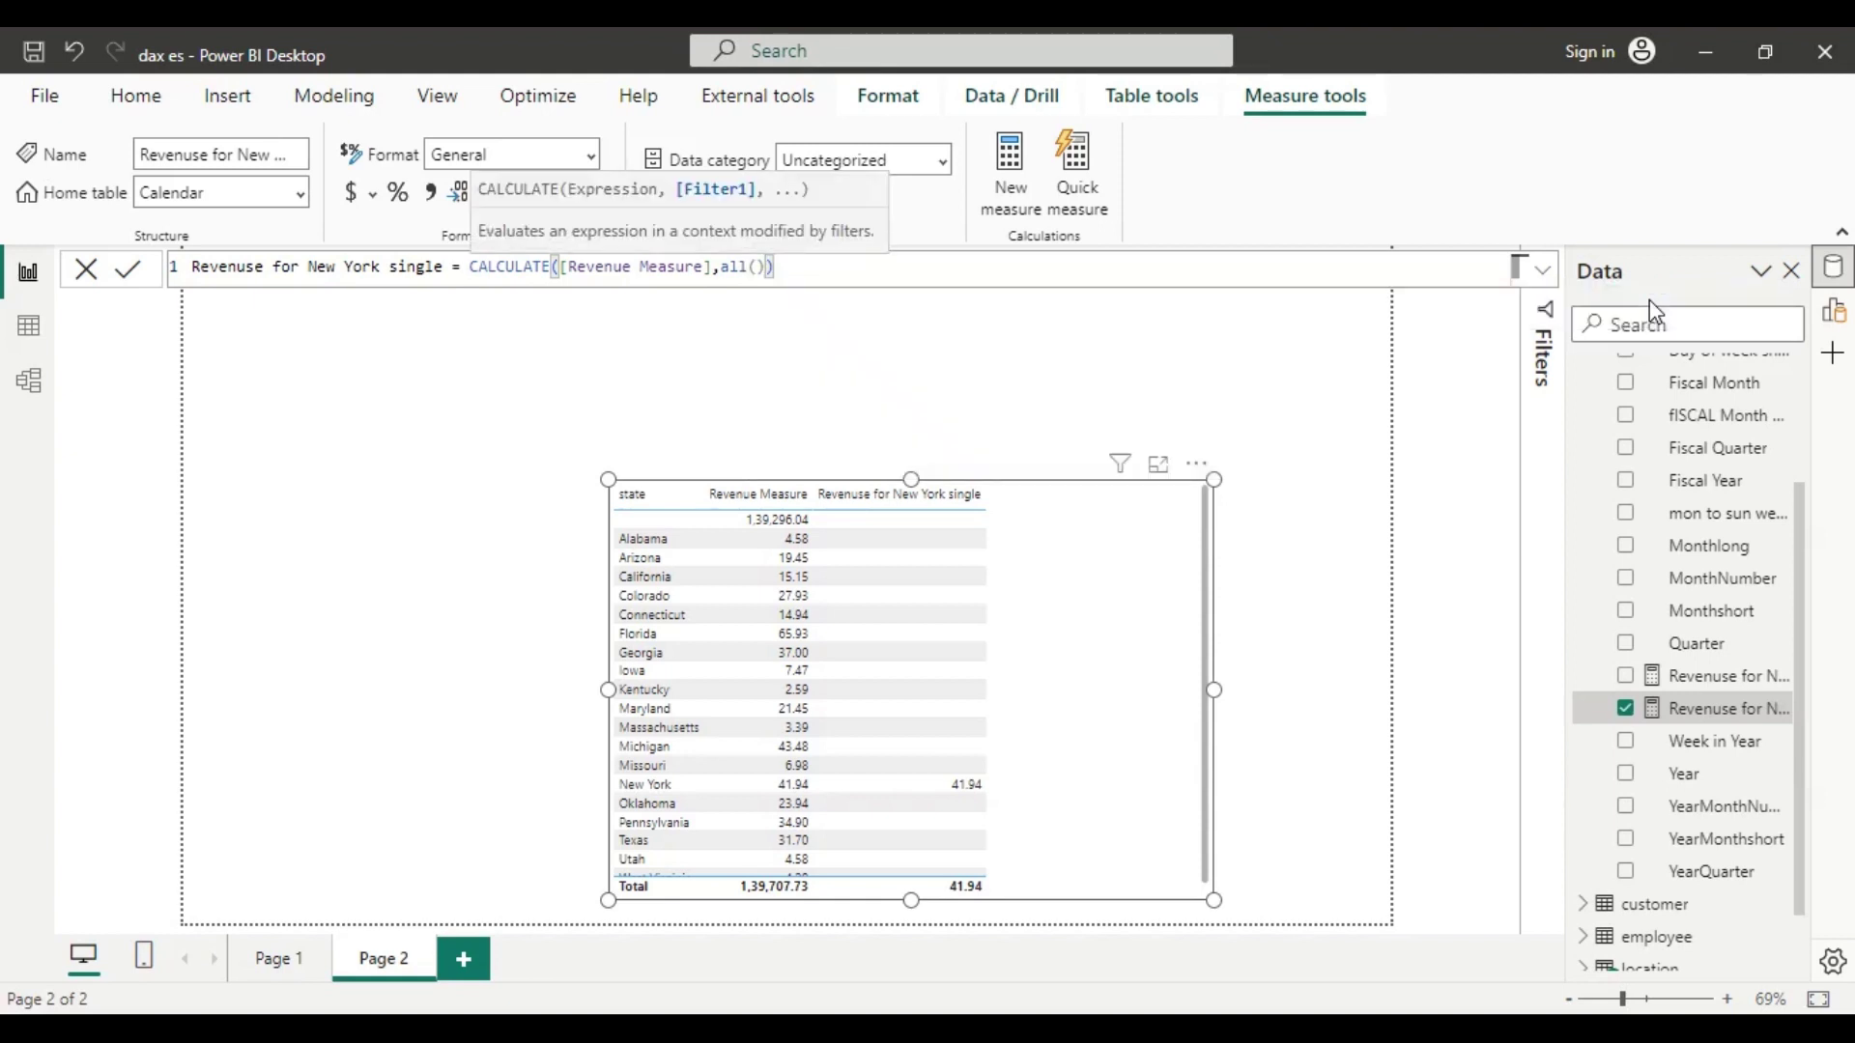
{"action": "key", "text": "Return"}
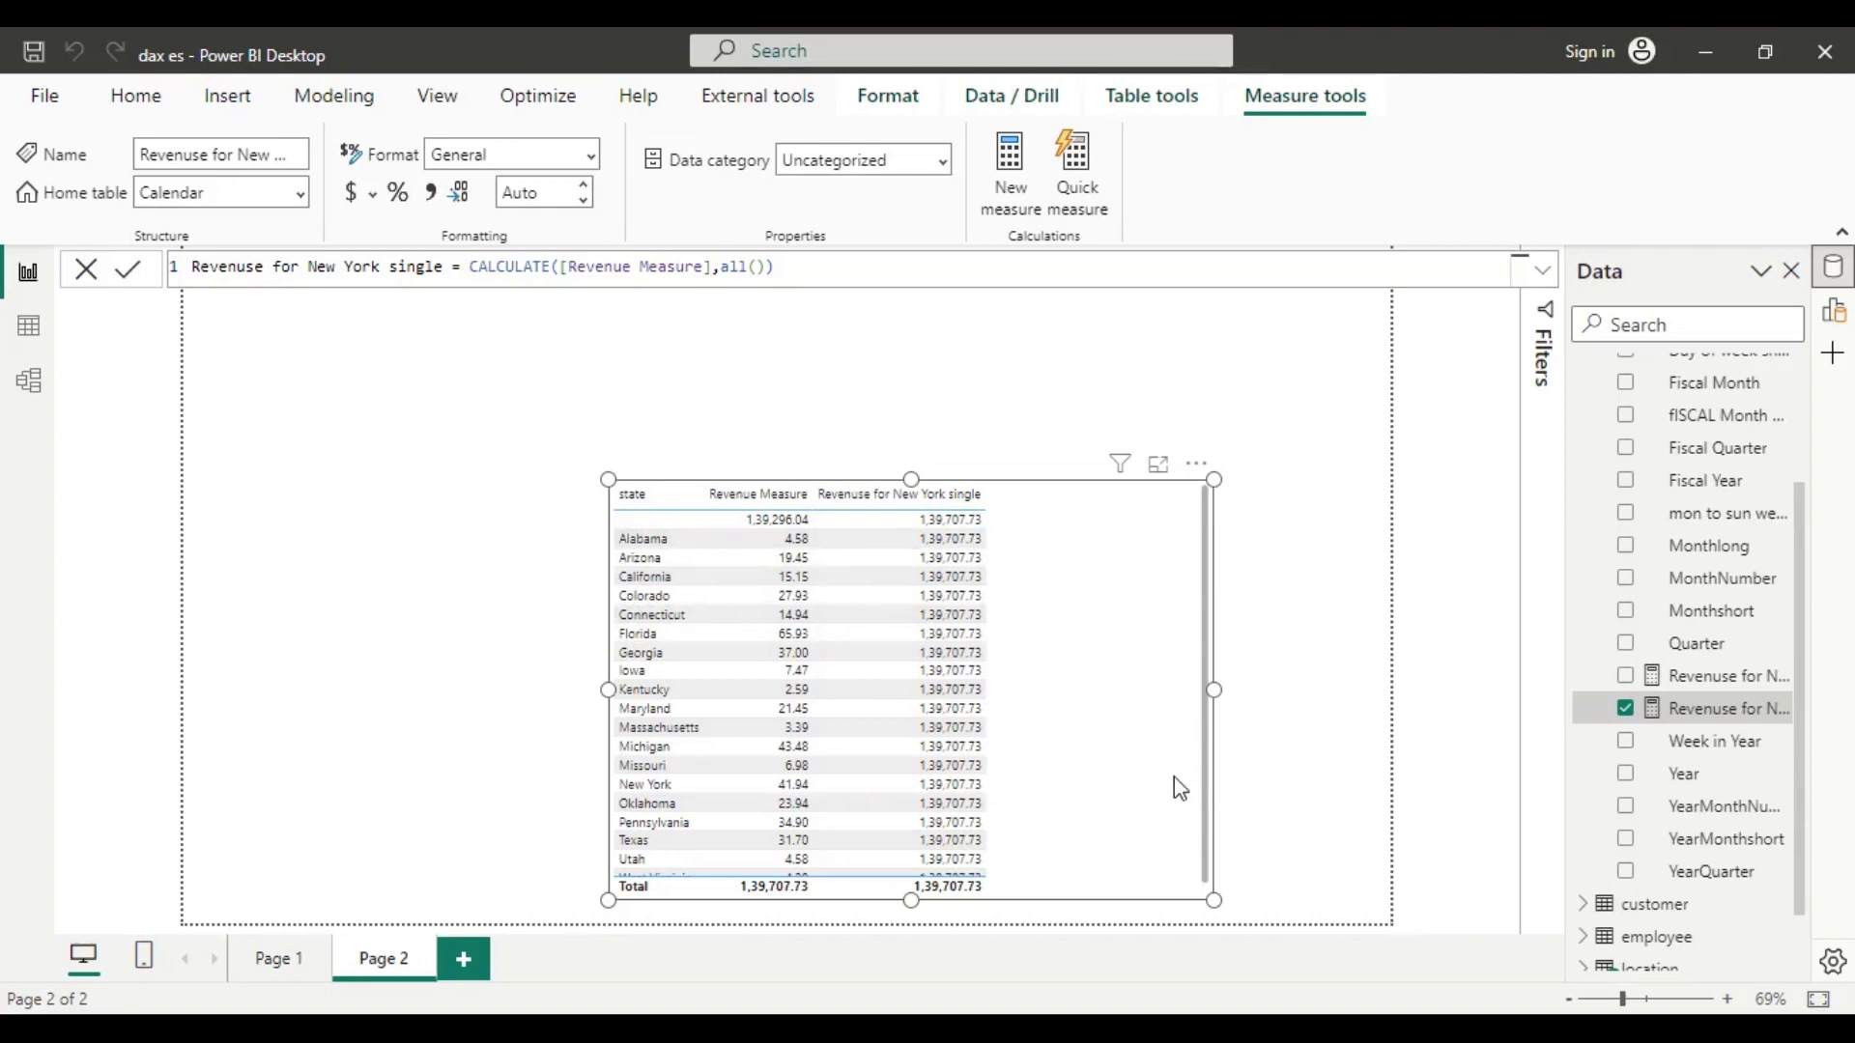
Move the table visual higher on the page and change the measure to [Revenue Measure] / CALCULATE([Revenue Measure],all())
{"action": "left_click_drag", "start_coordinate": [1078, 672], "coordinate": [1034, 560]}
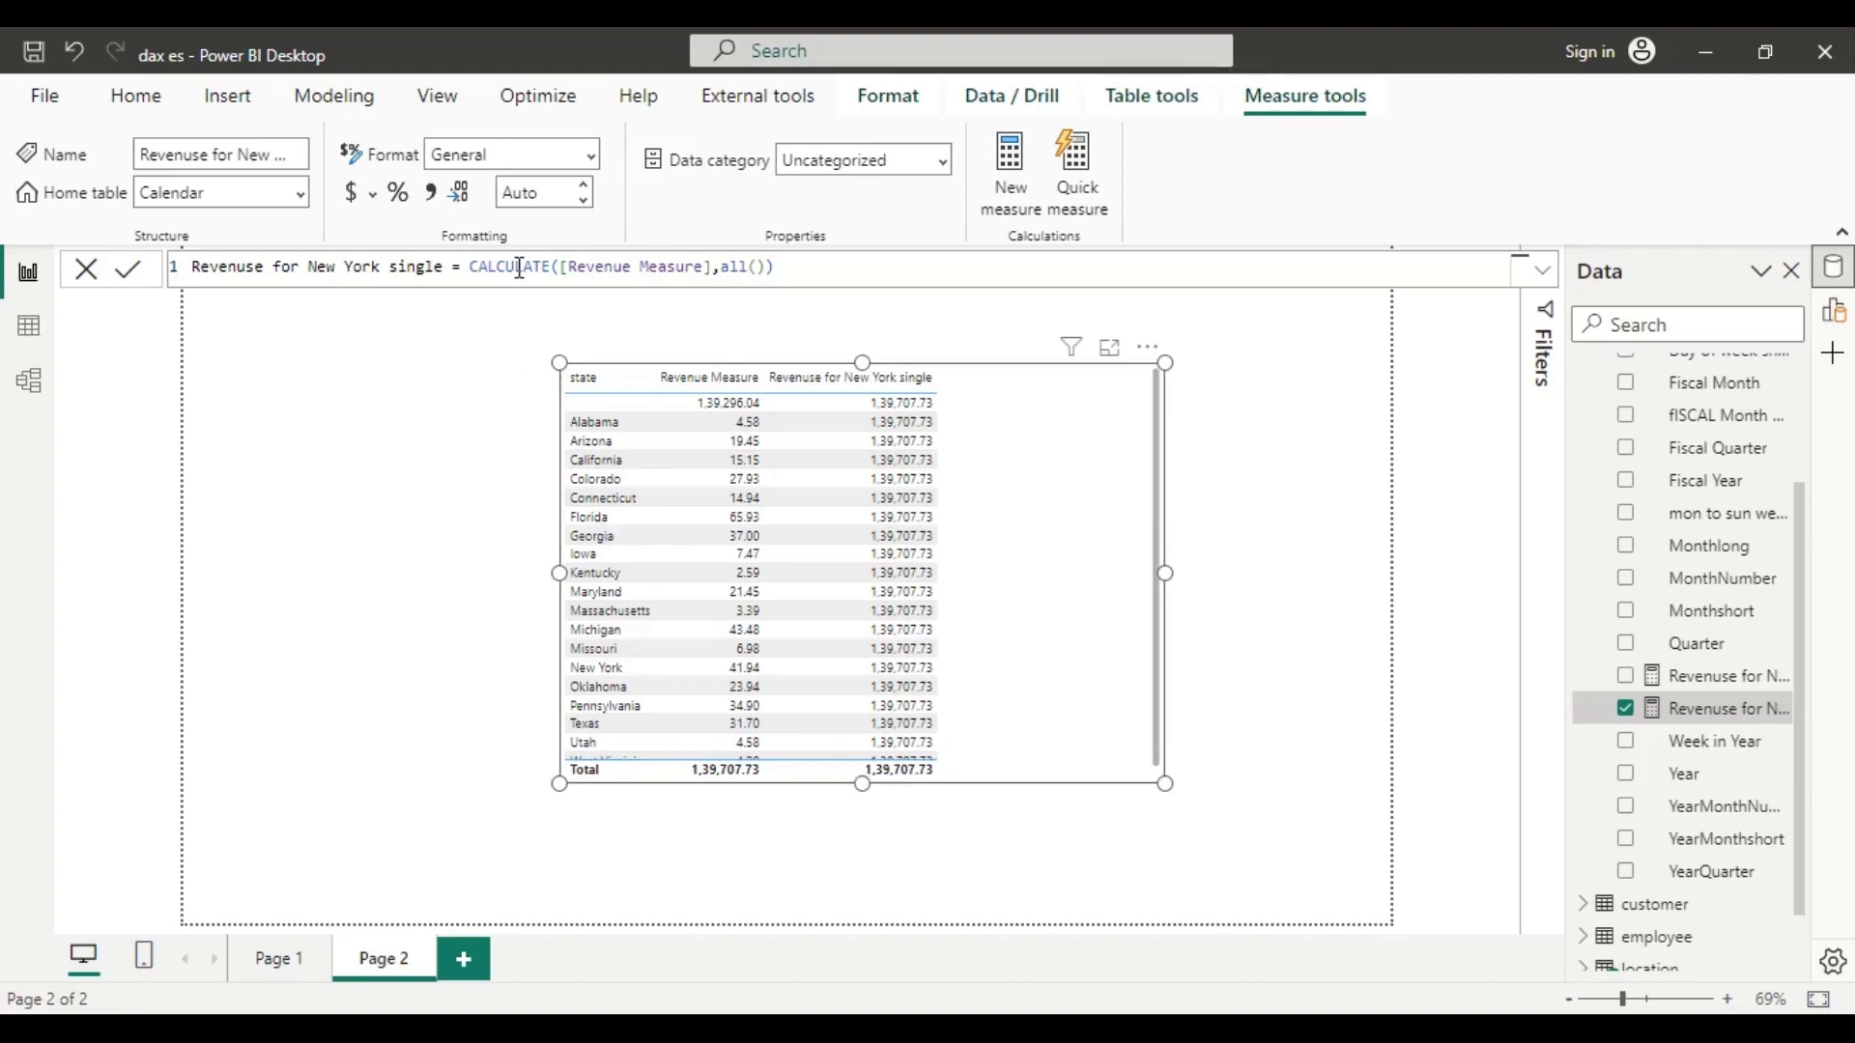
{"action": "left_click", "coordinate": [470, 270]}
{"action": "type", "text": "/"}
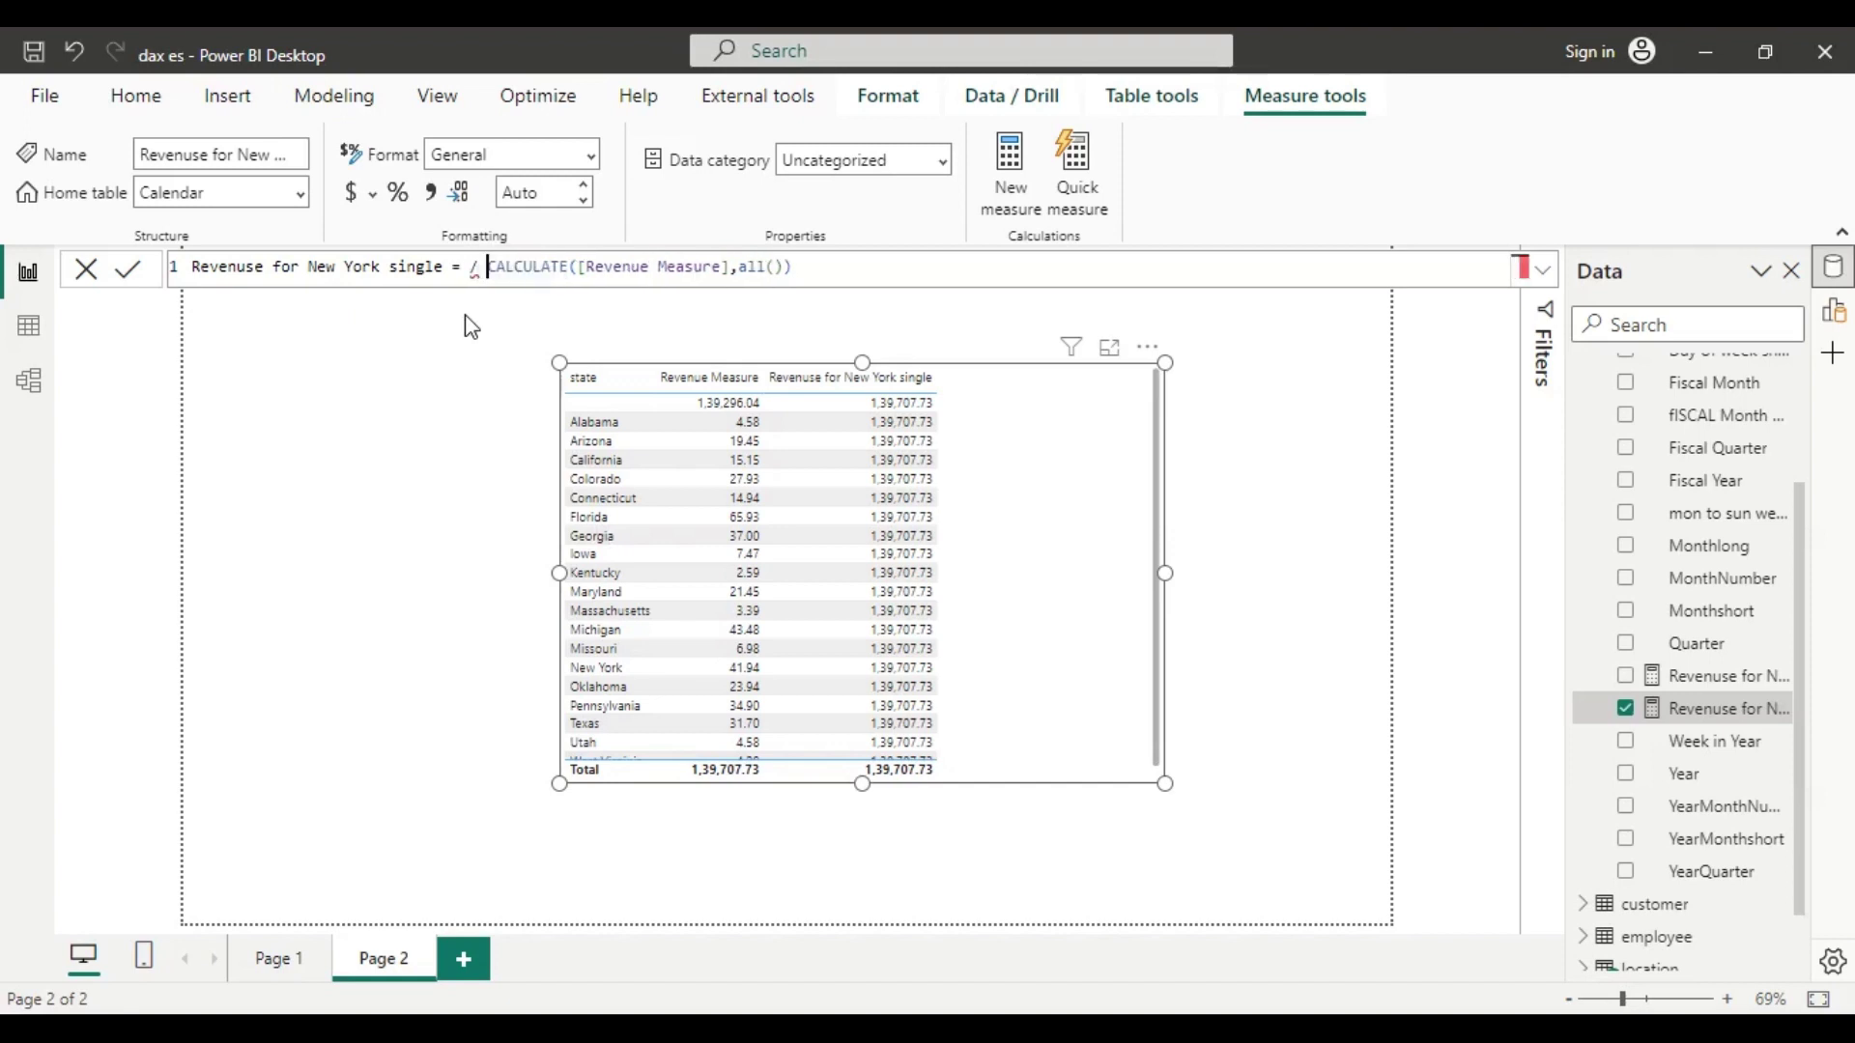
{"action": "key", "text": "Left"}
{"action": "key", "text": "Left"}
{"action": "type", "text": "[]"}
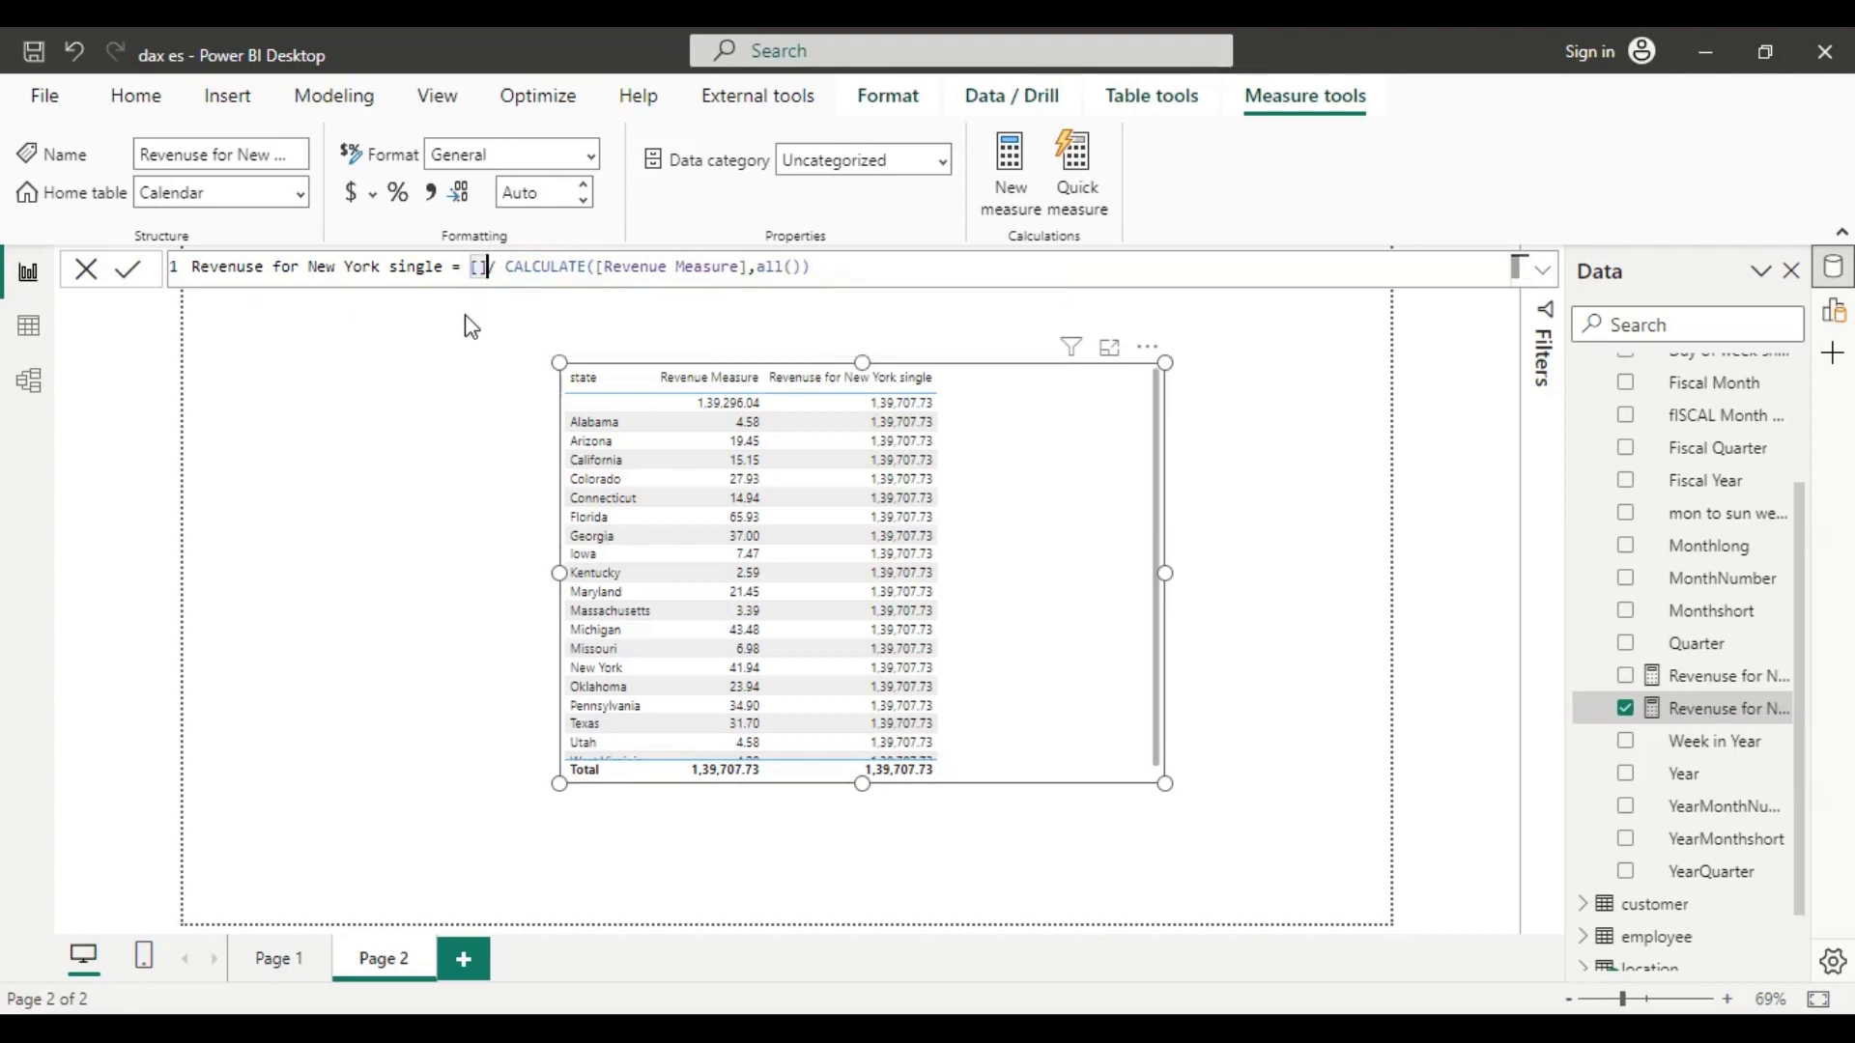
{"action": "type", "text": "rev"}
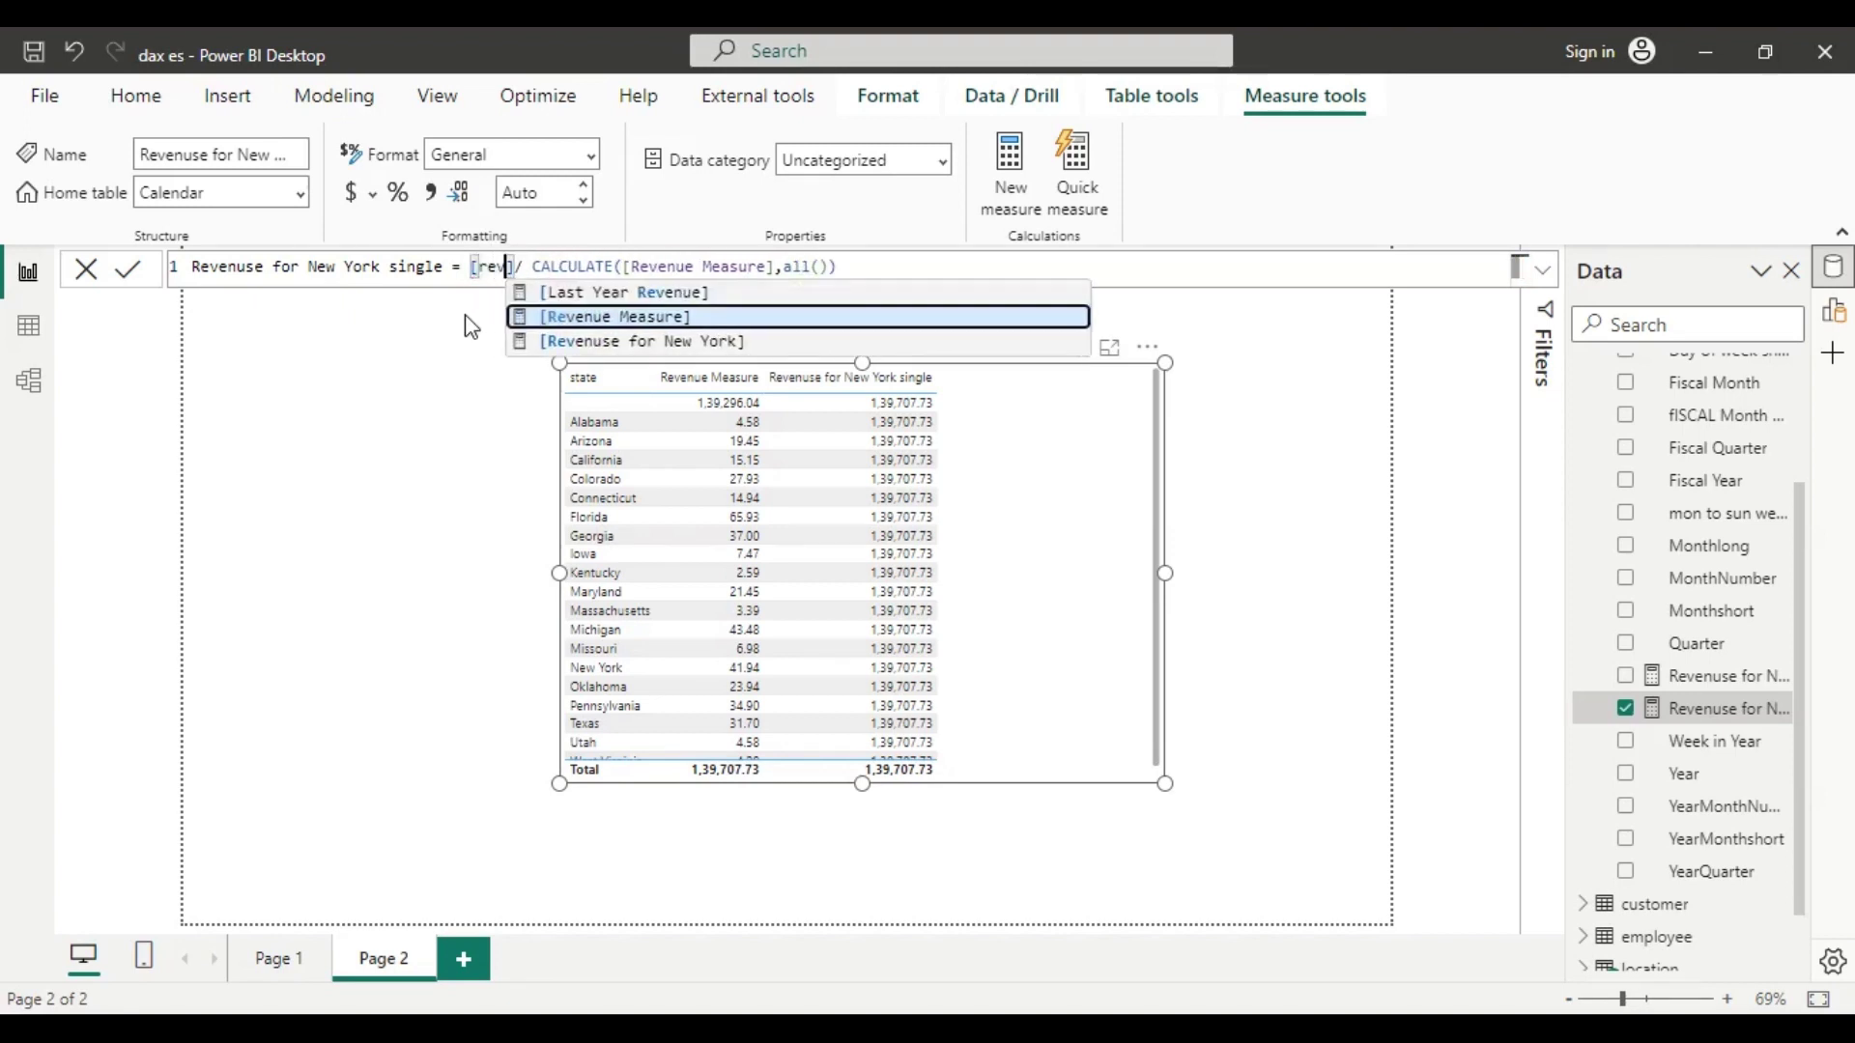
{"action": "key", "text": "Tab"}
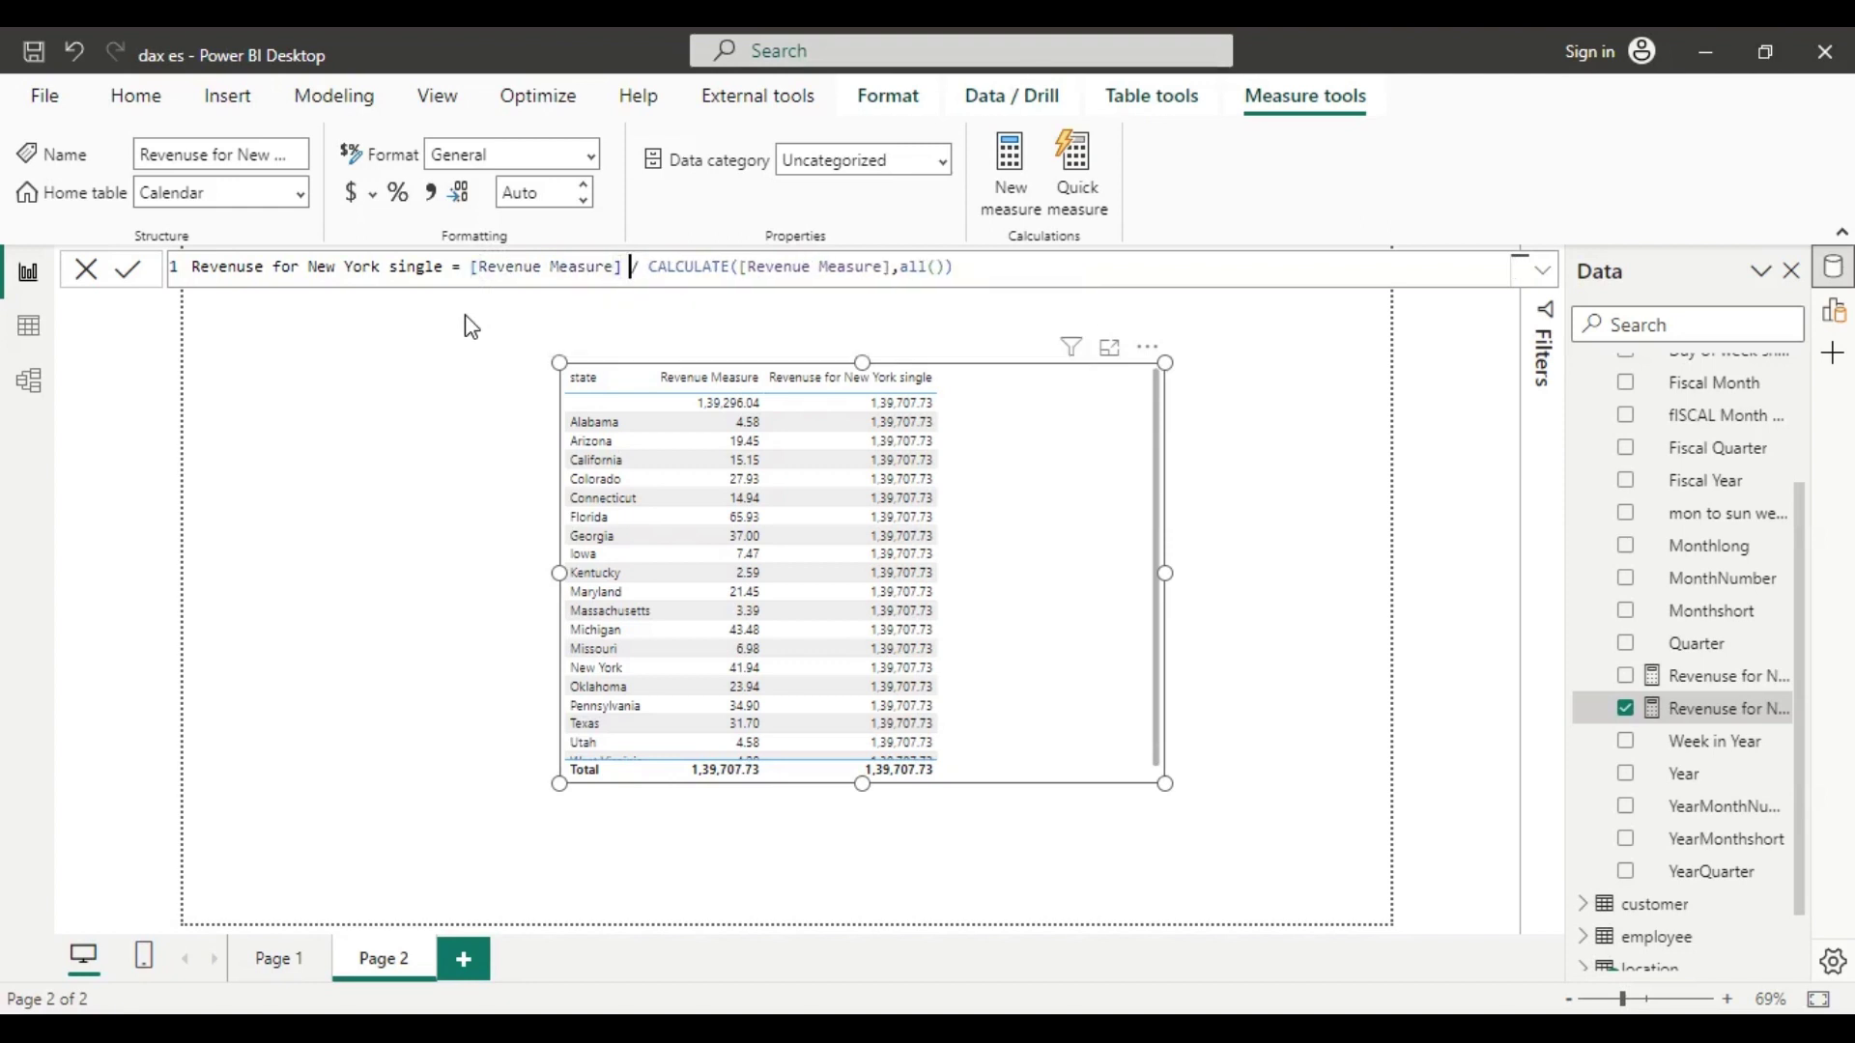
{"action": "left_click", "coordinate": [139, 275]}
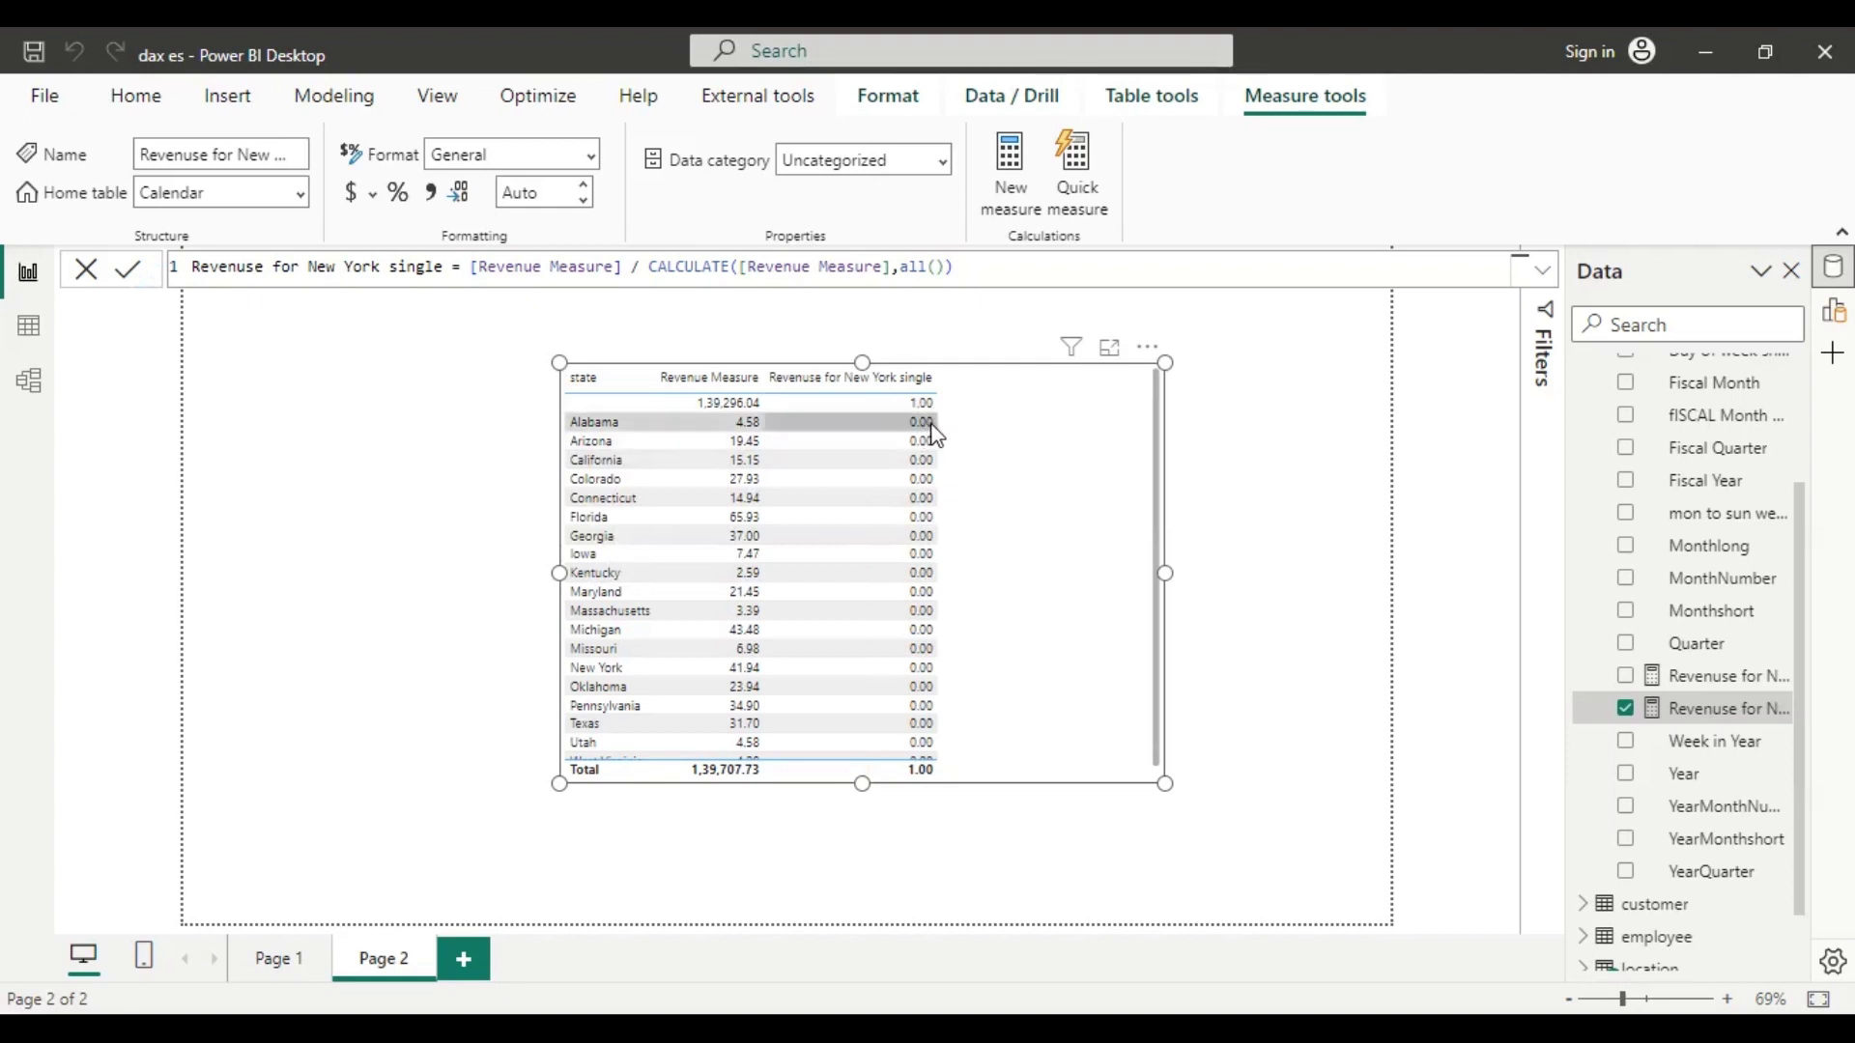
Format the "Revenuse for New York single" measure as a percentage and look through the table's state rows
{"action": "left_click", "coordinate": [397, 194]}
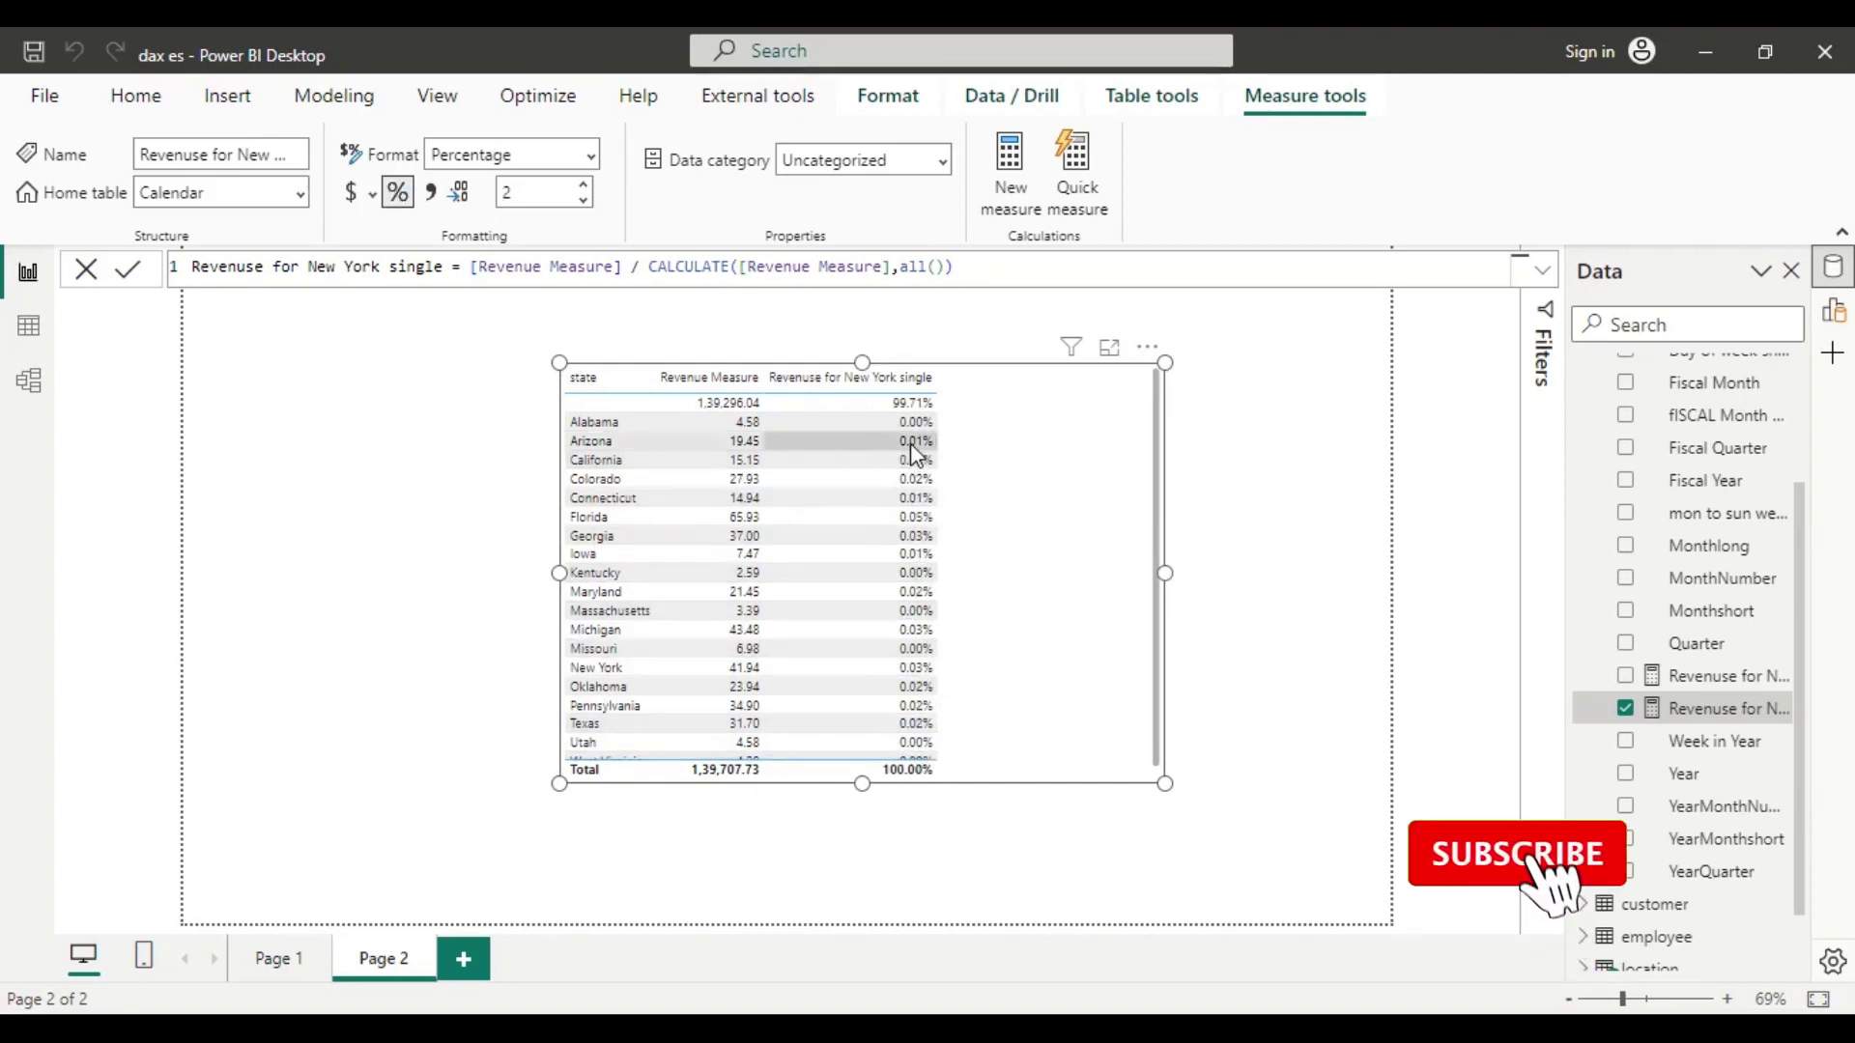
{"action": "scroll", "coordinate": [914, 642], "scroll_direction": "down", "scroll_amount": 1}
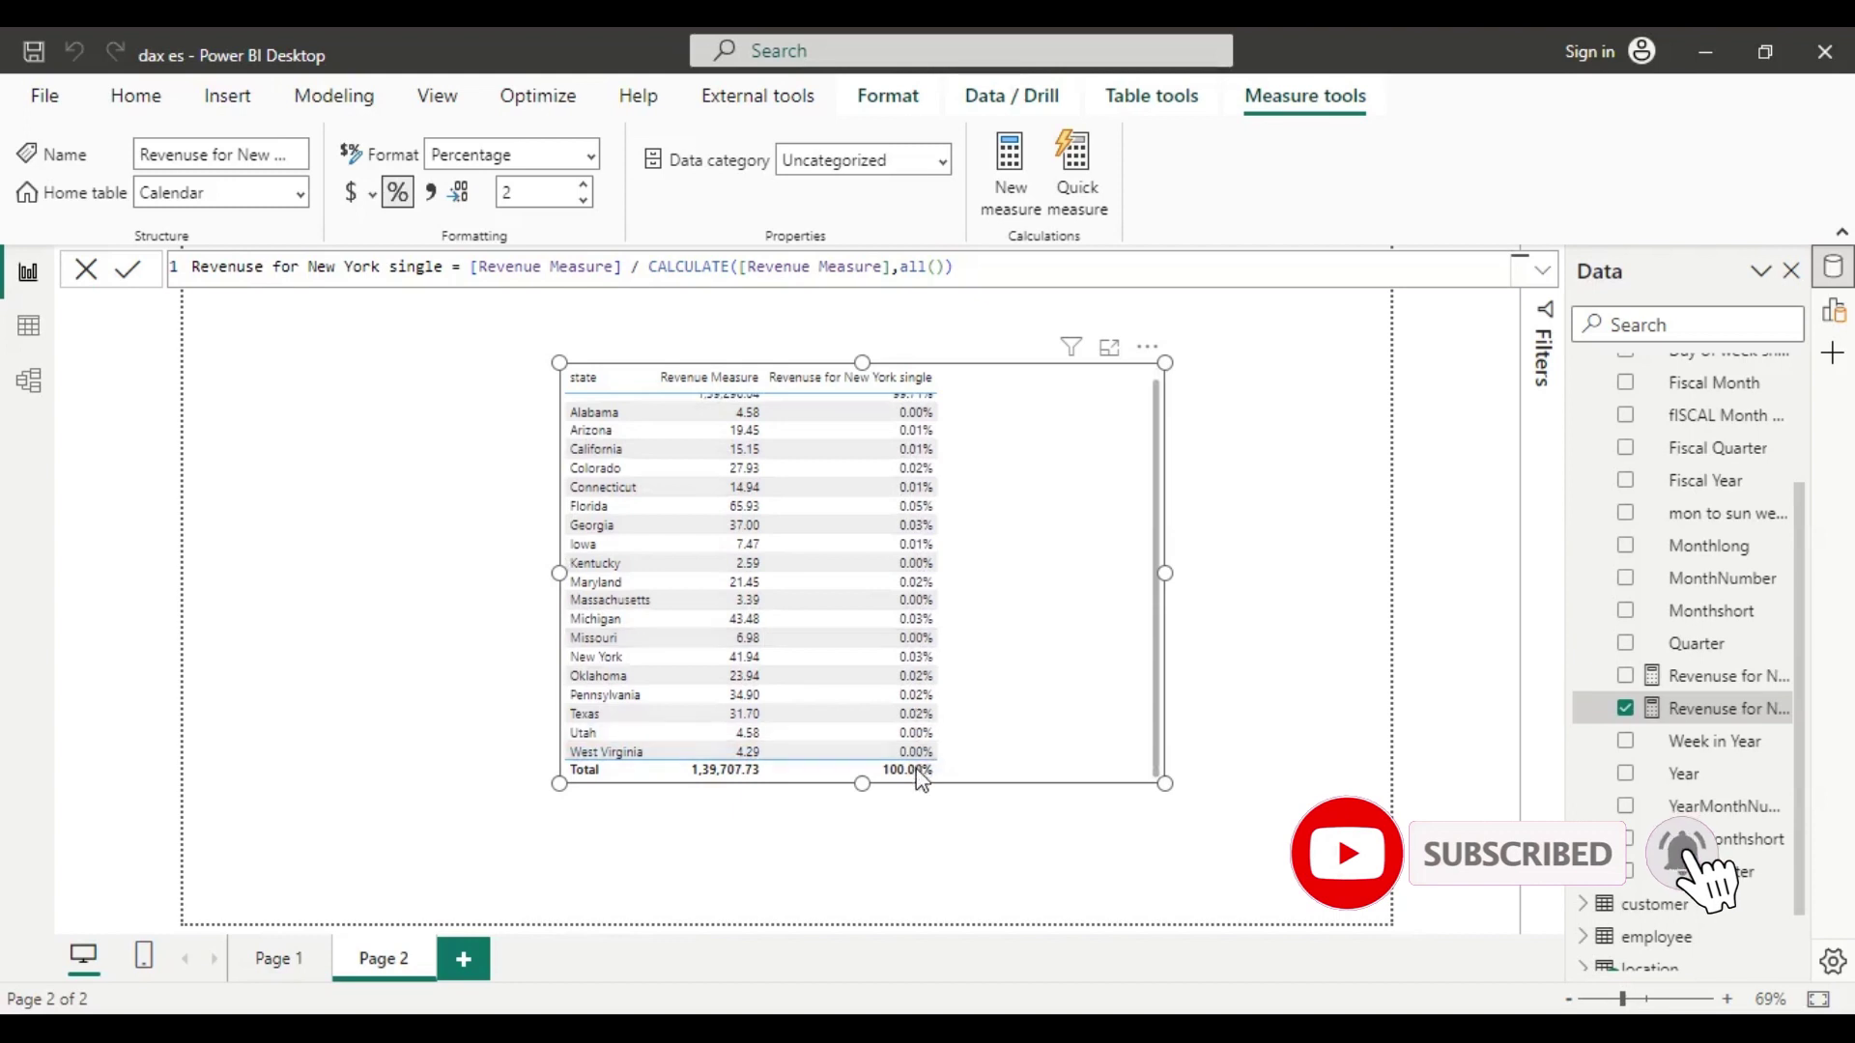
{"action": "scroll", "coordinate": [927, 533], "scroll_direction": "up", "scroll_amount": 1}
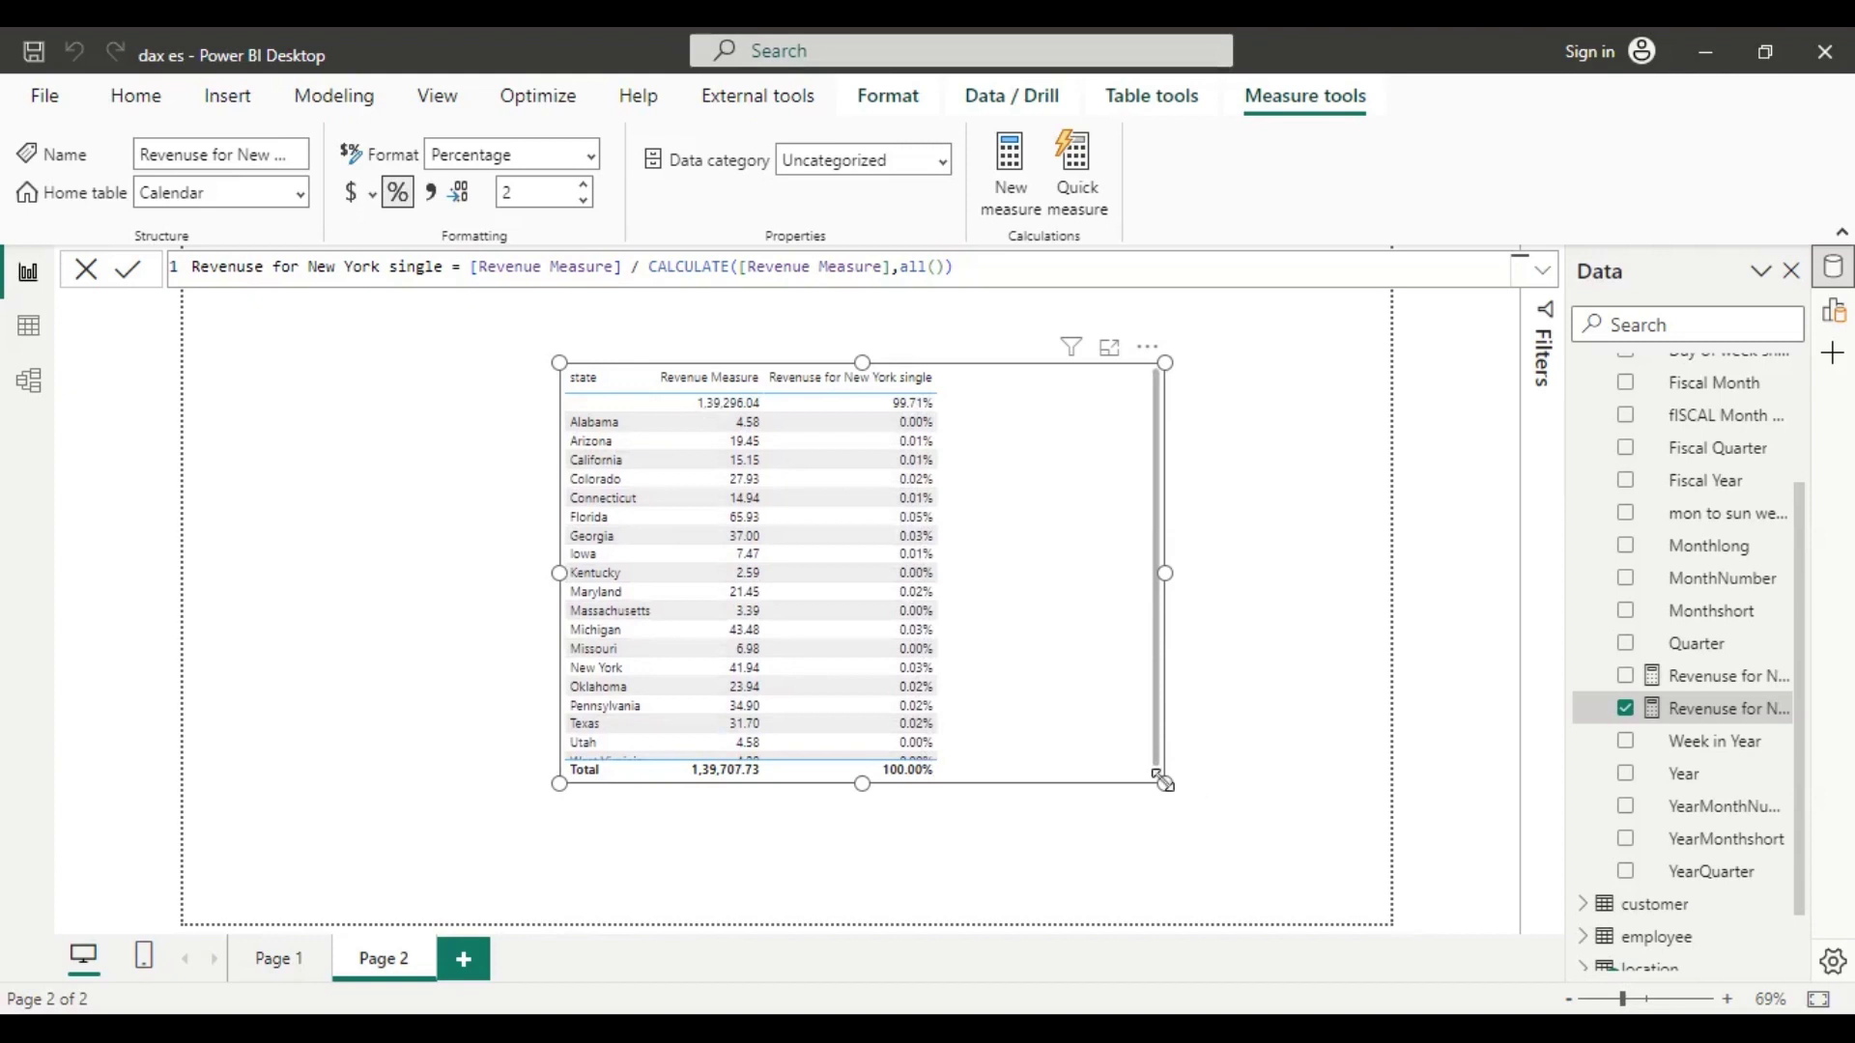
Shrink the table visual slightly and move it to the upper-left area of the report page
{"action": "left_click_drag", "start_coordinate": [1166, 783], "coordinate": [1108, 742]}
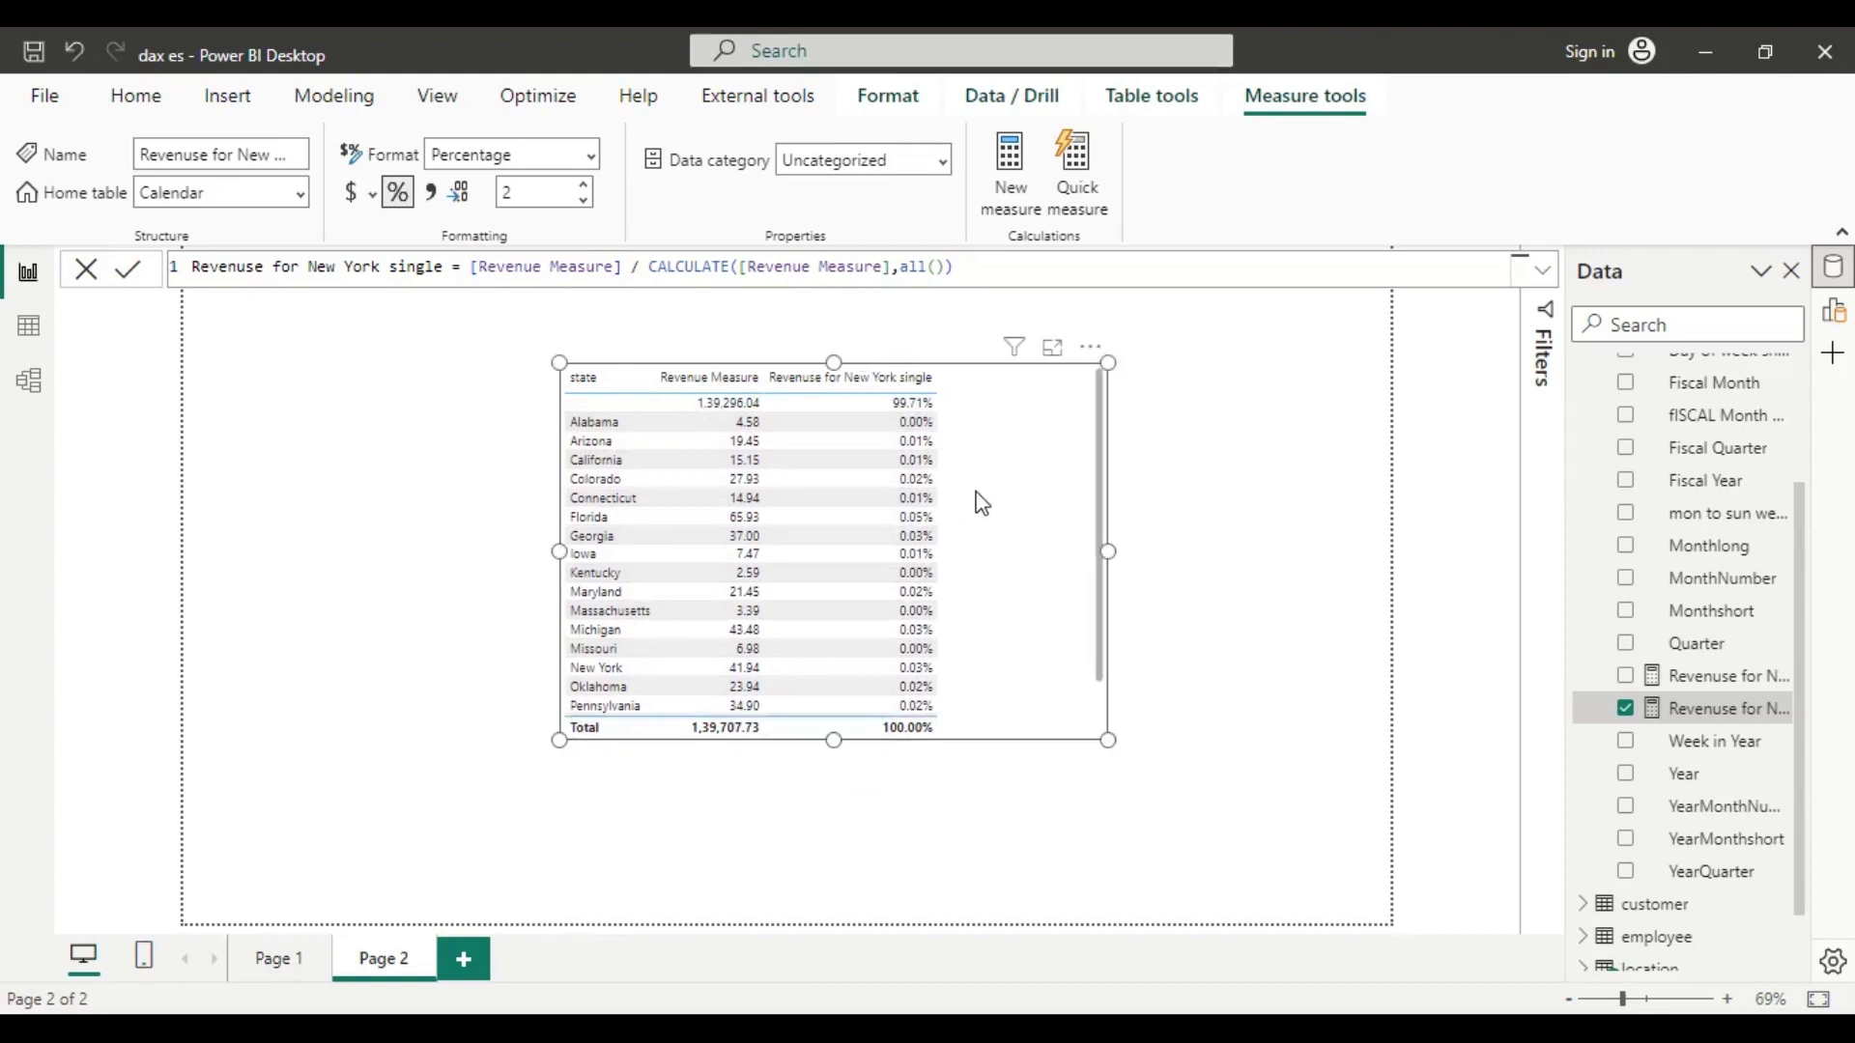
{"action": "left_click_drag", "start_coordinate": [983, 503], "coordinate": [690, 463]}
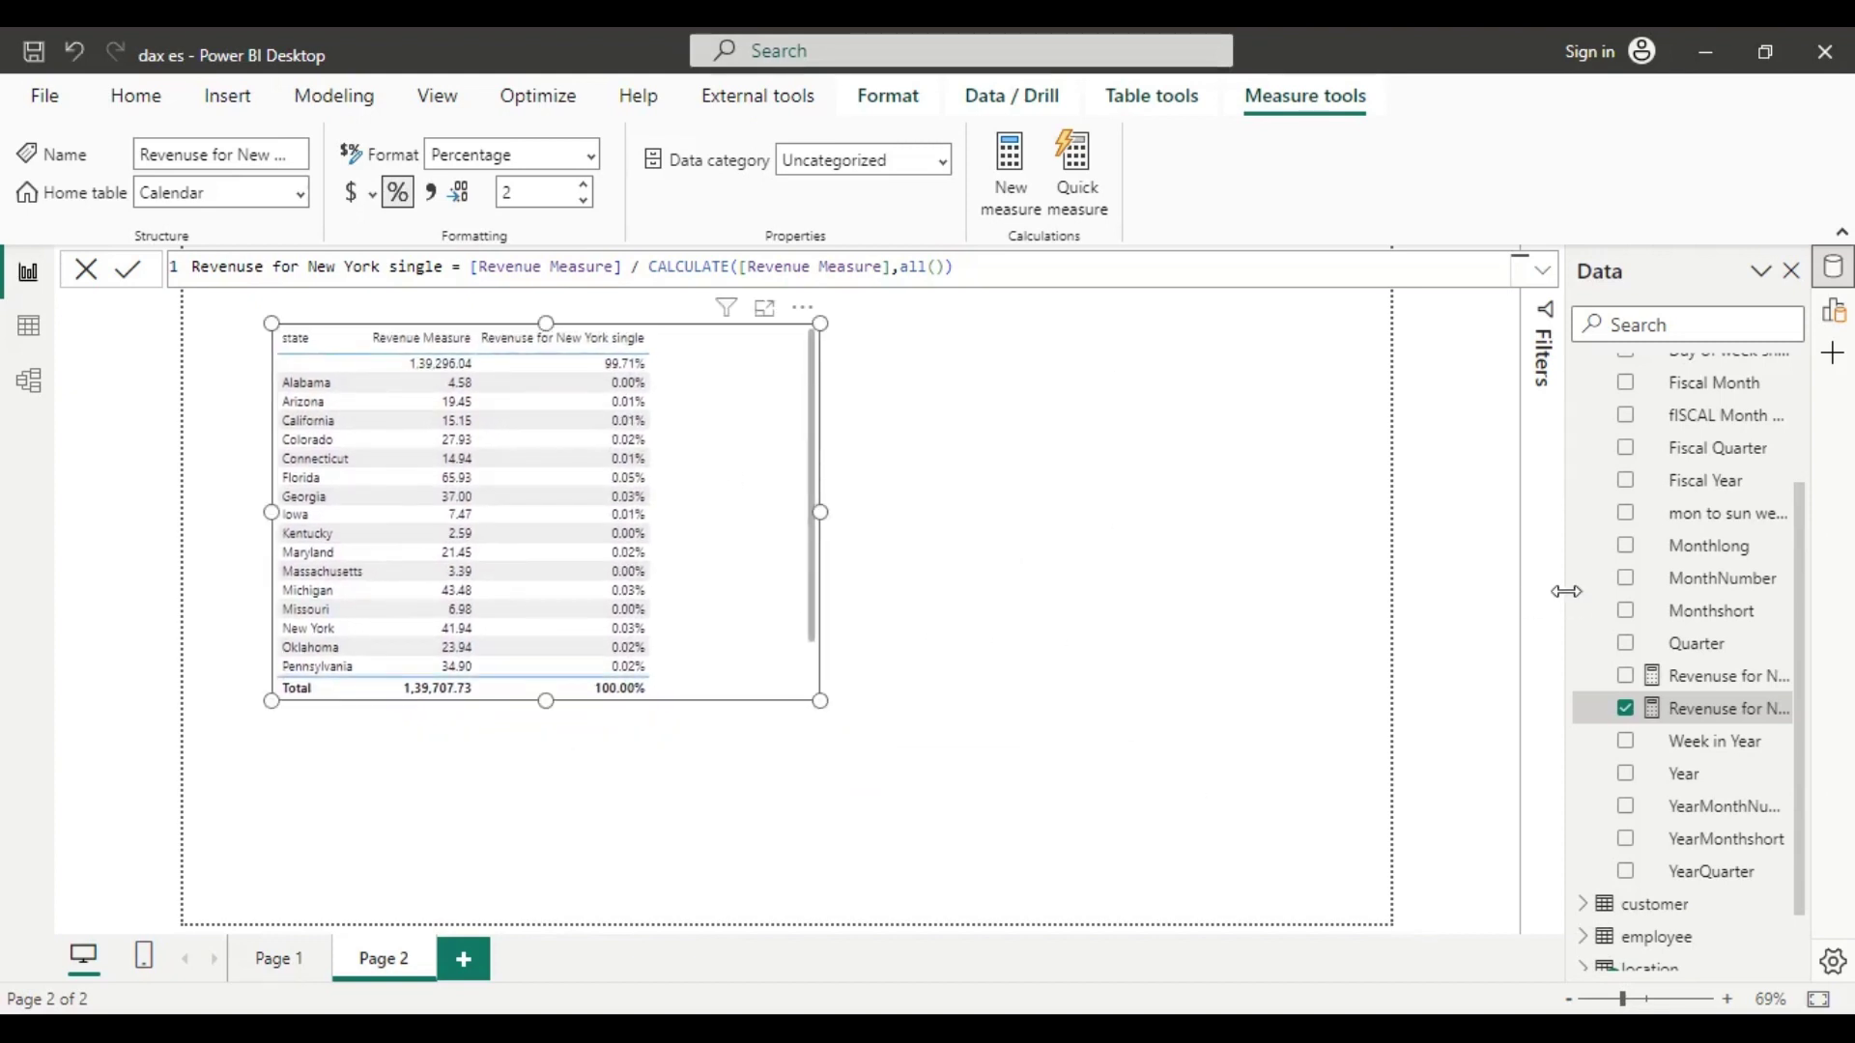
Add the Price field from the sales table beside the table visual and display it as a slicer
{"action": "scroll", "coordinate": [1679, 538], "scroll_direction": "up", "scroll_amount": 3}
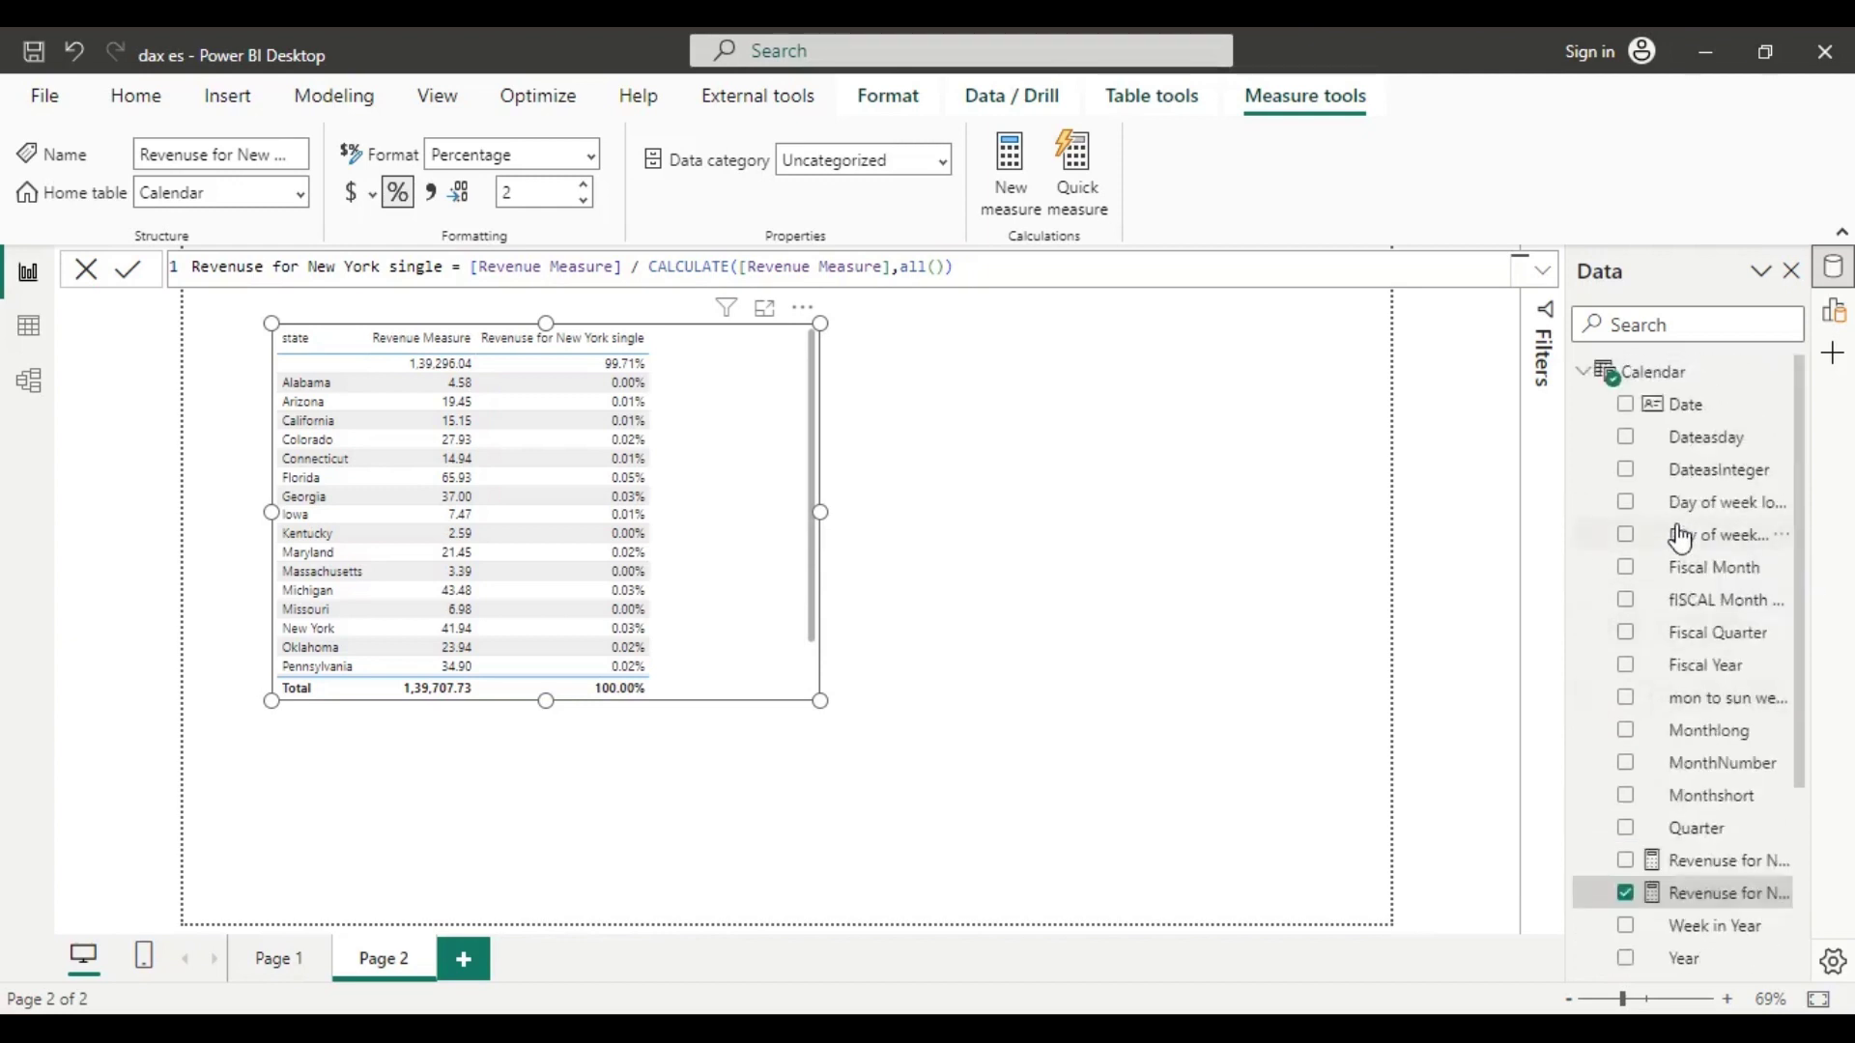
{"action": "left_click", "coordinate": [1586, 377]}
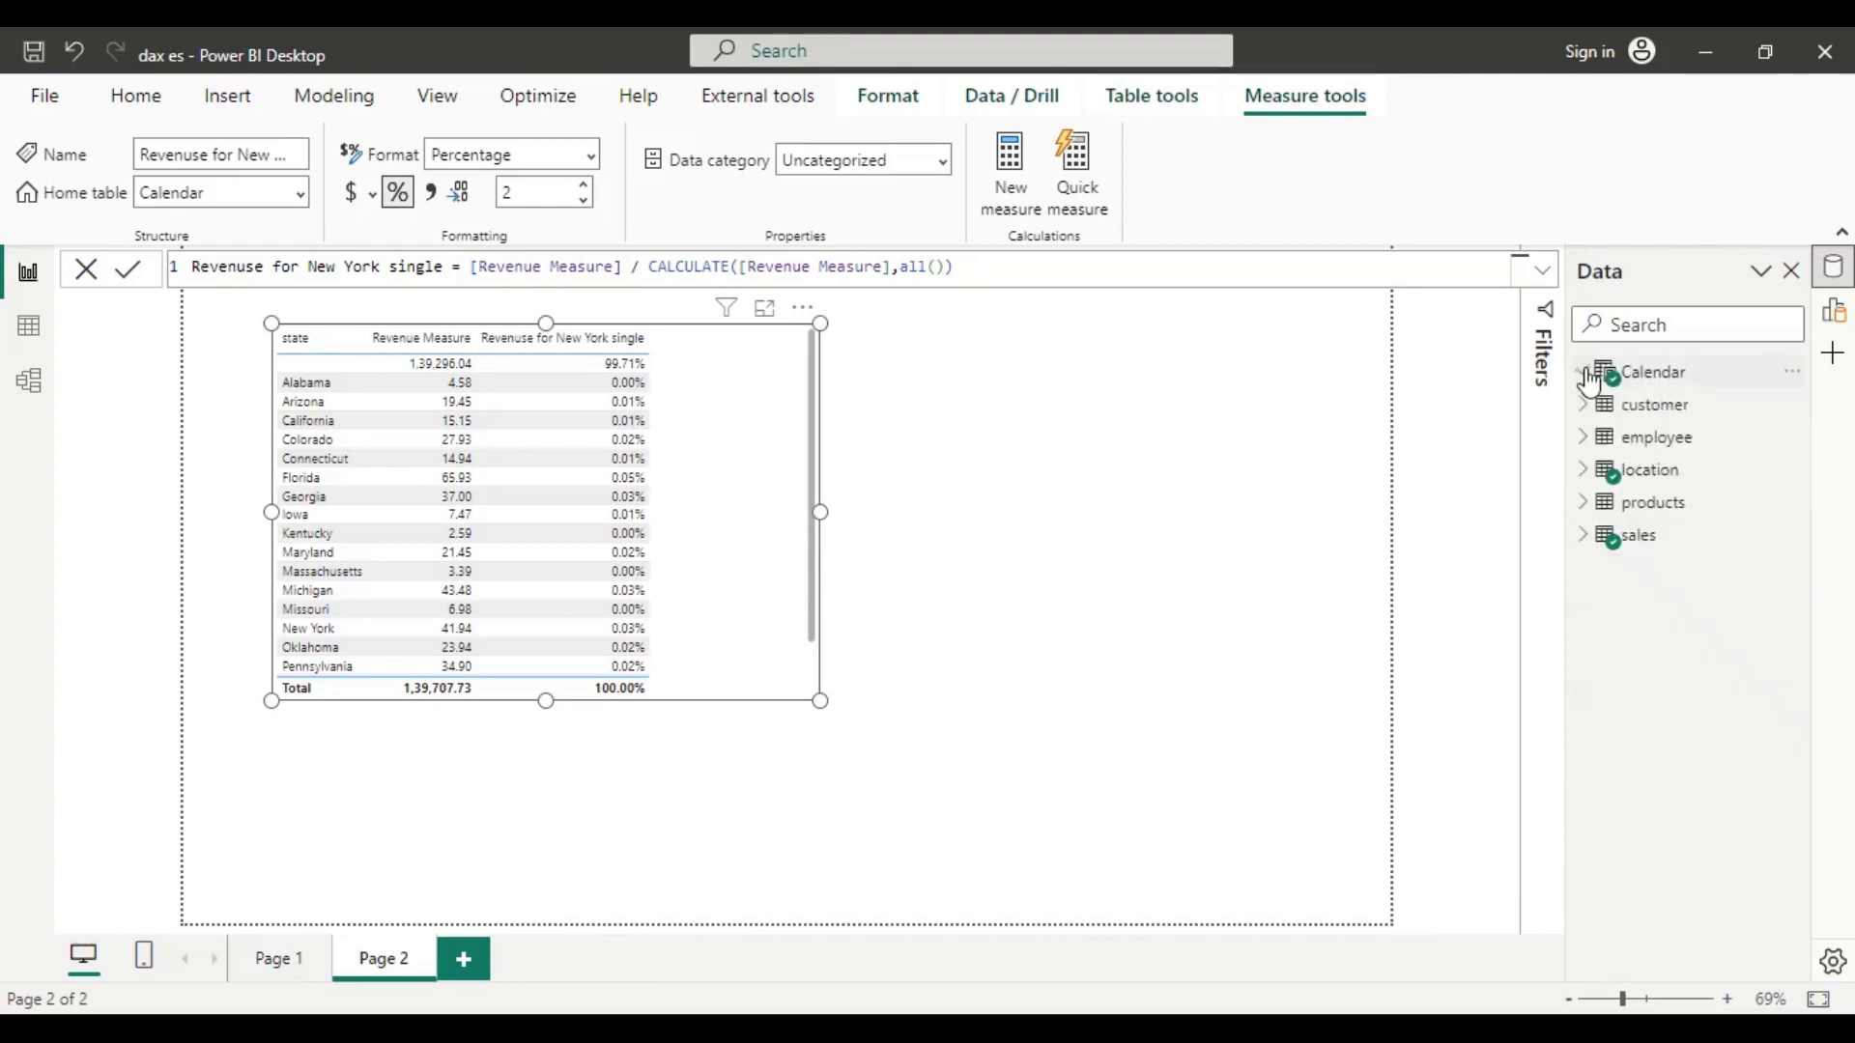
{"action": "left_click", "coordinate": [1585, 537]}
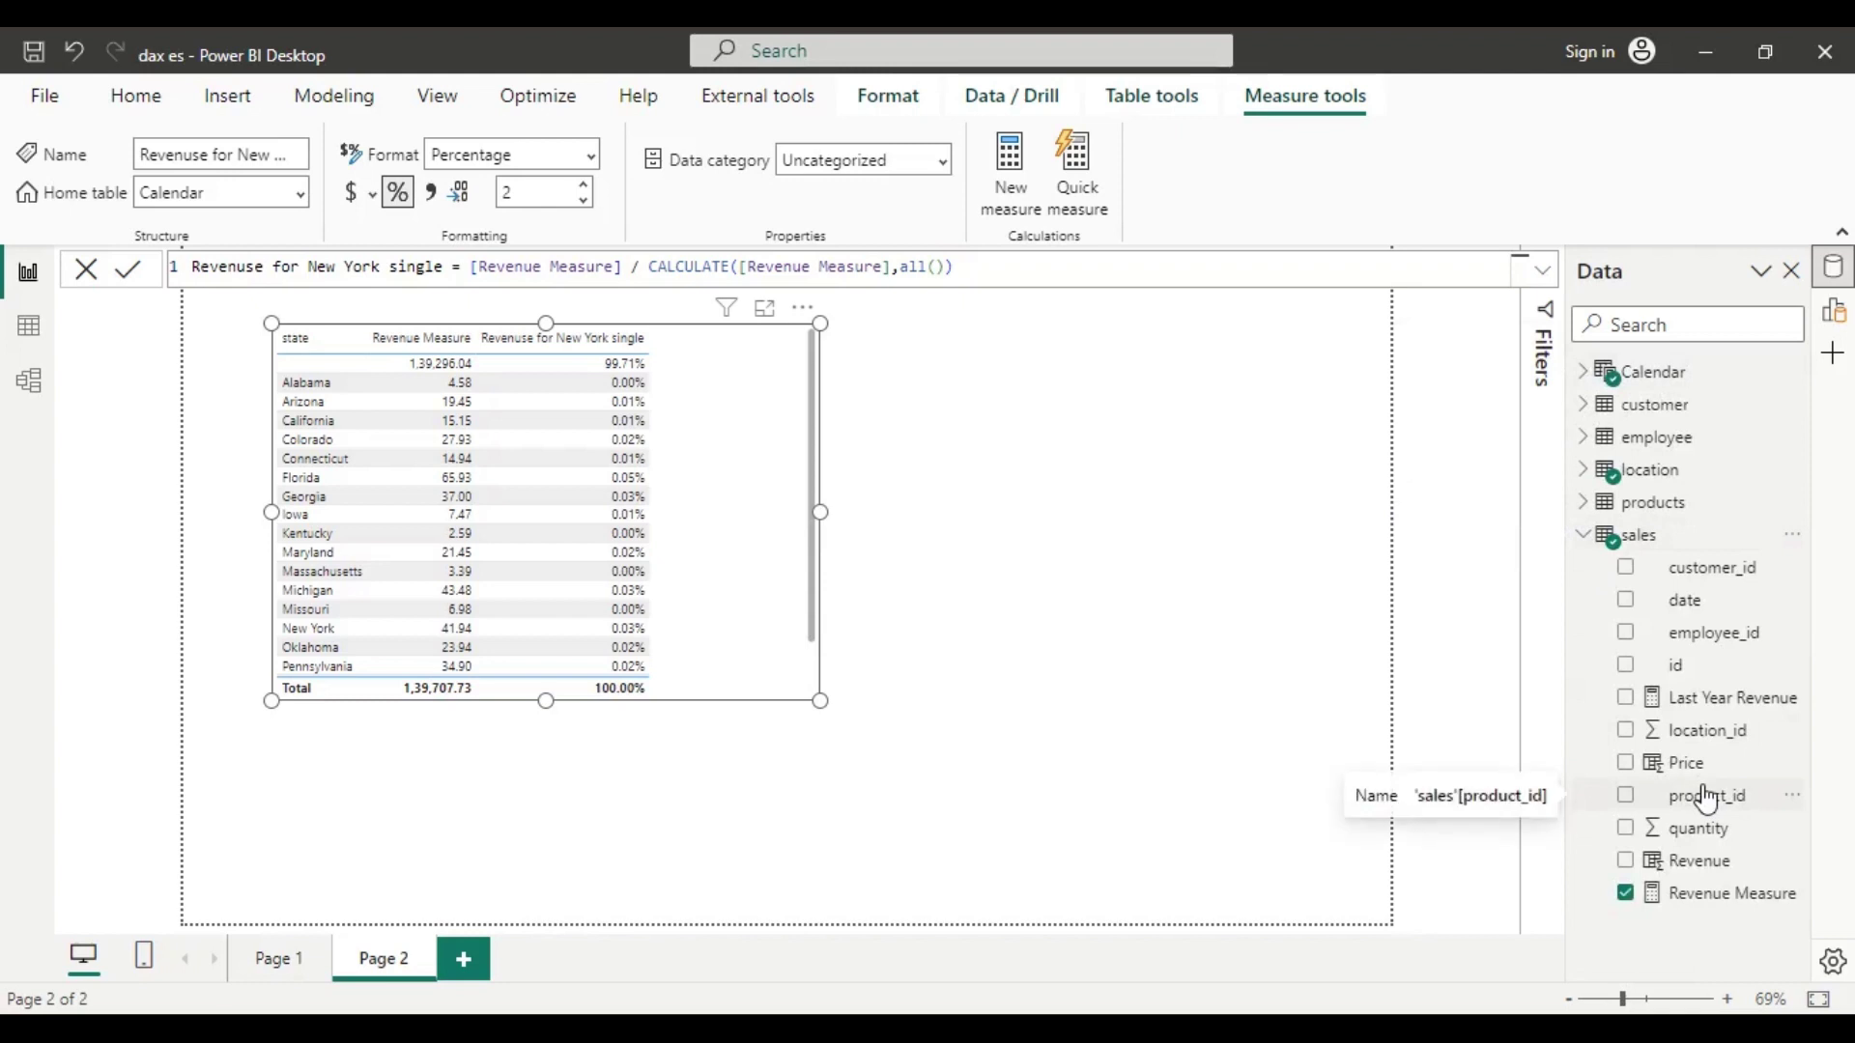
{"action": "left_click", "coordinate": [123, 102]}
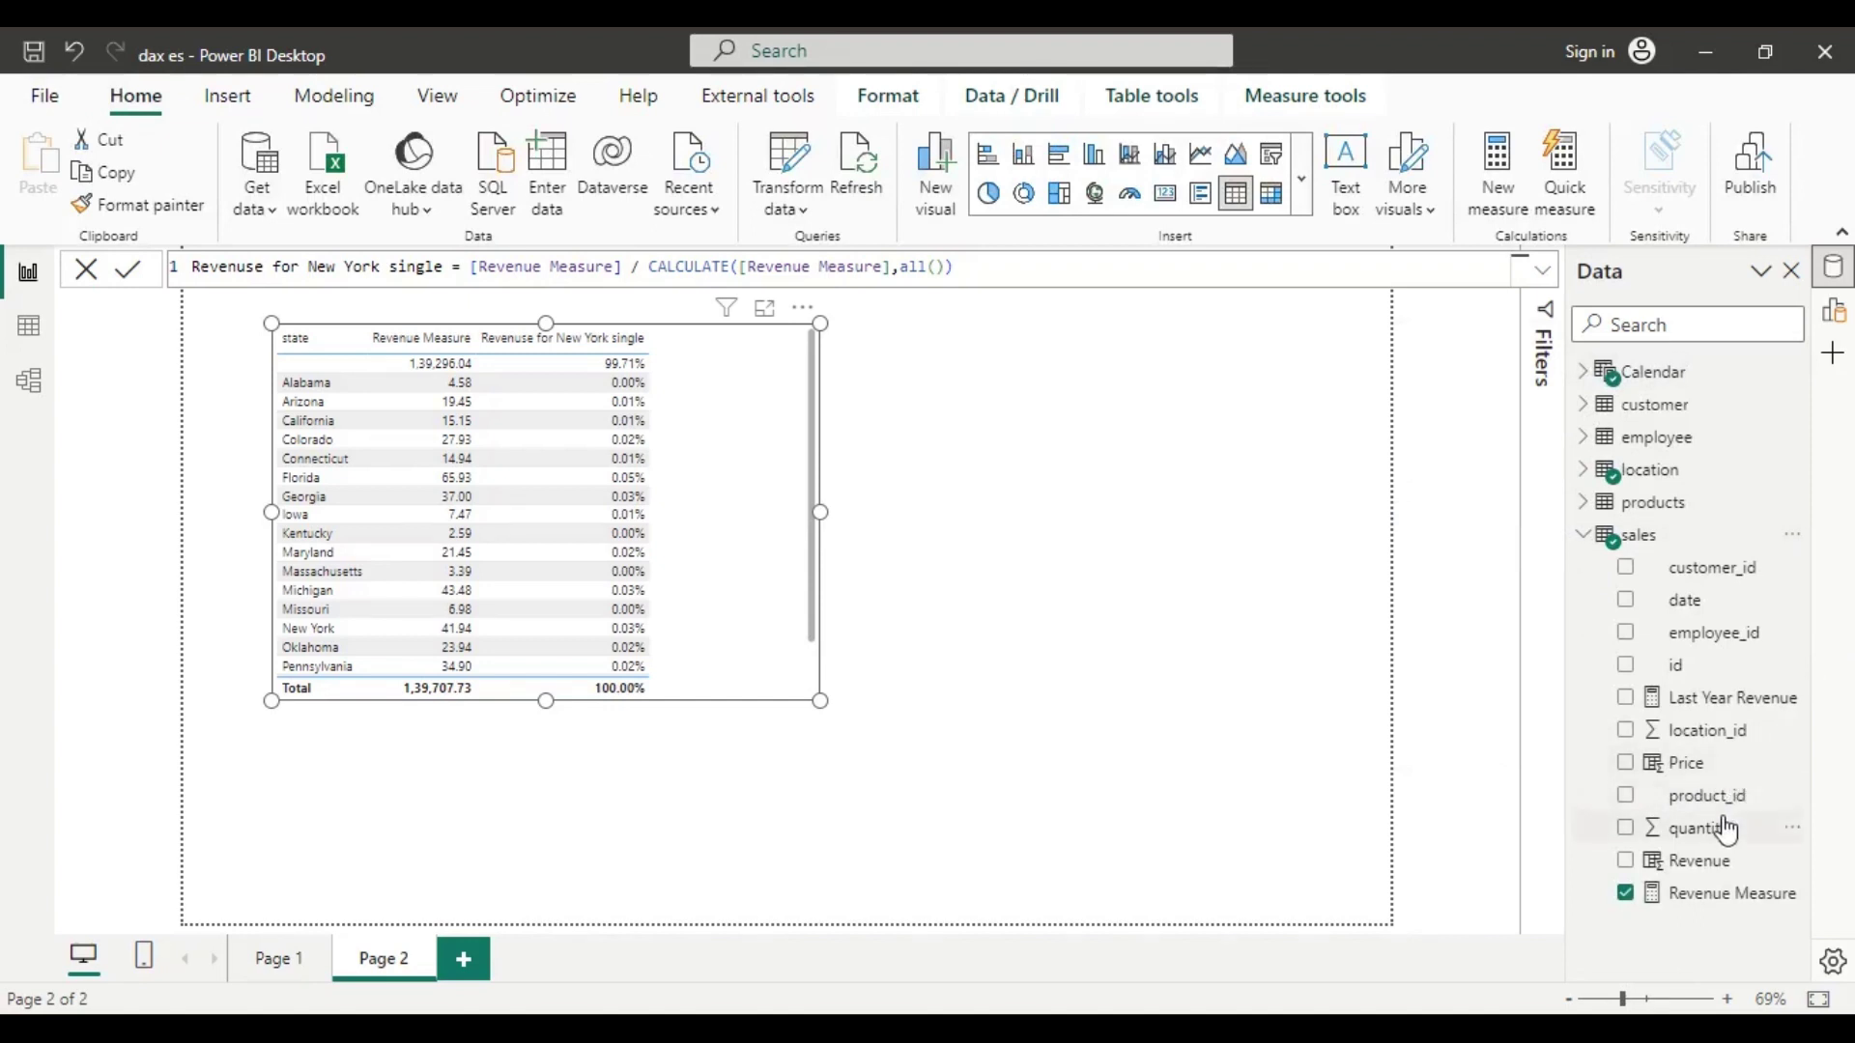
{"action": "left_click_drag", "start_coordinate": [1727, 776], "coordinate": [1282, 676]}
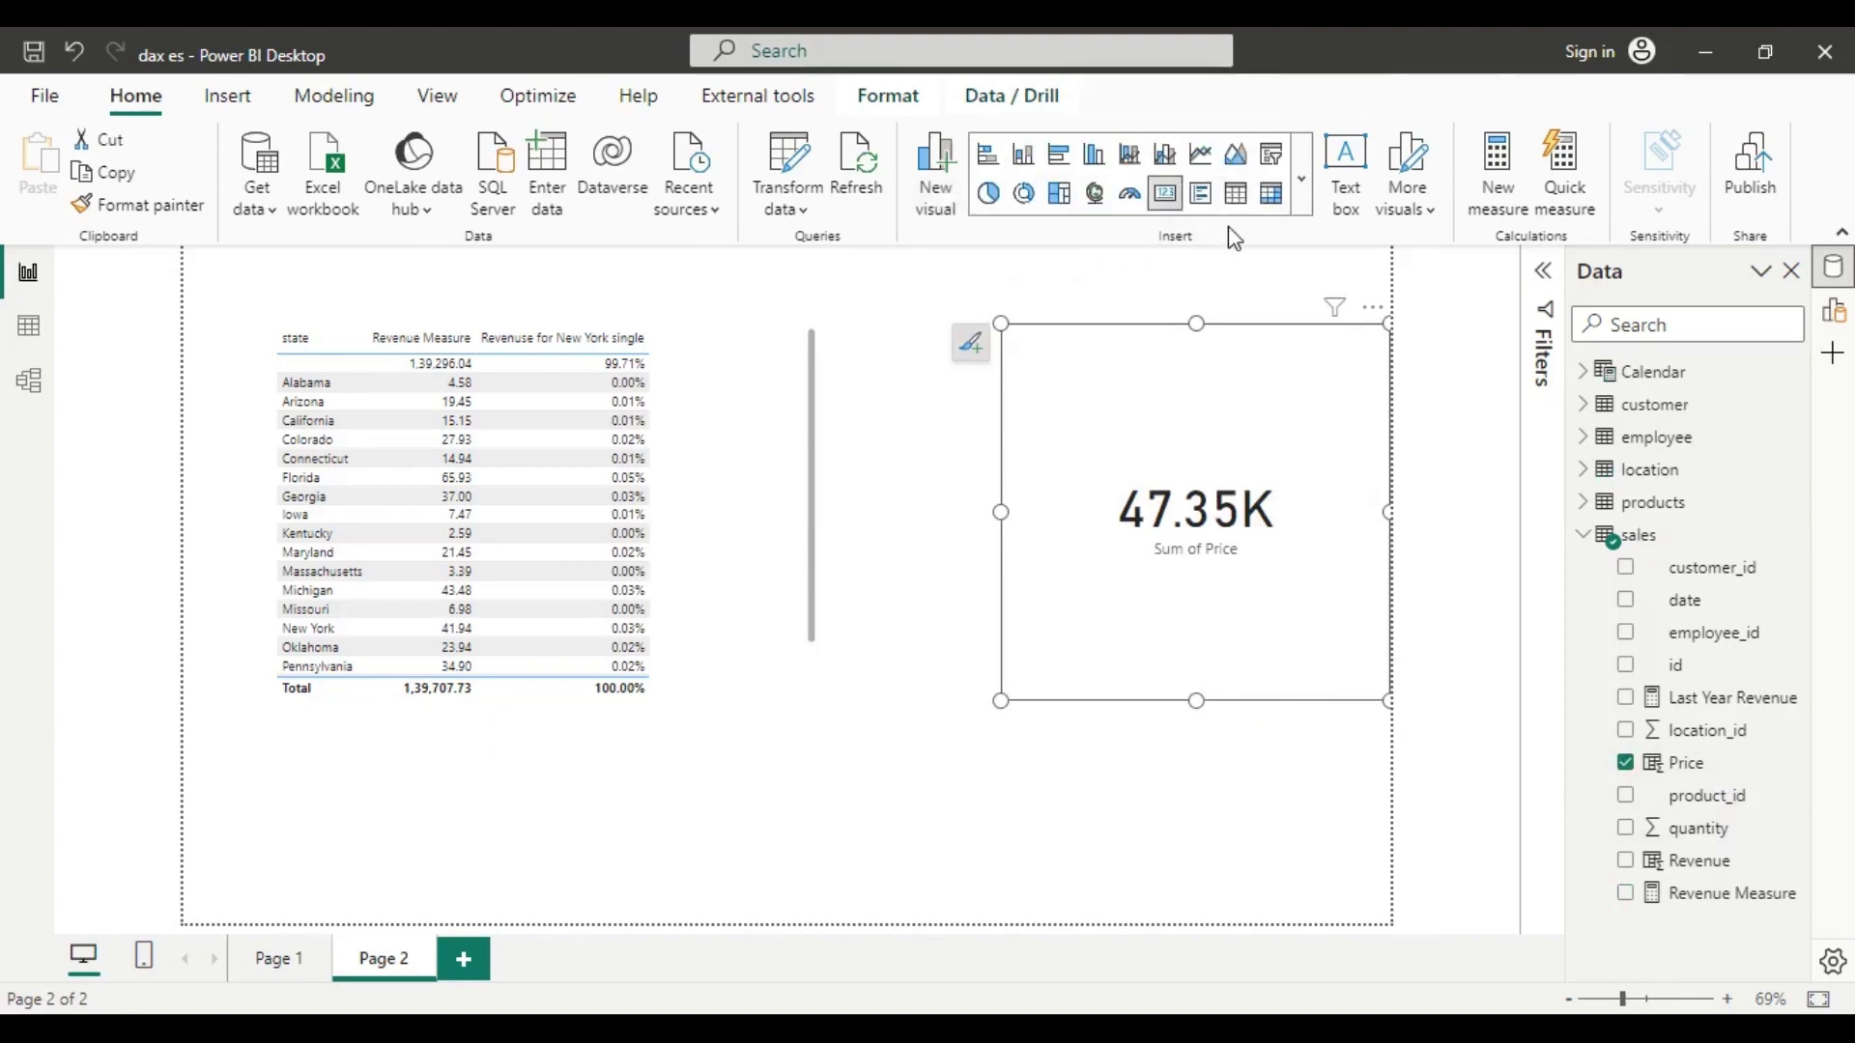
{"action": "left_click", "coordinate": [1272, 154]}
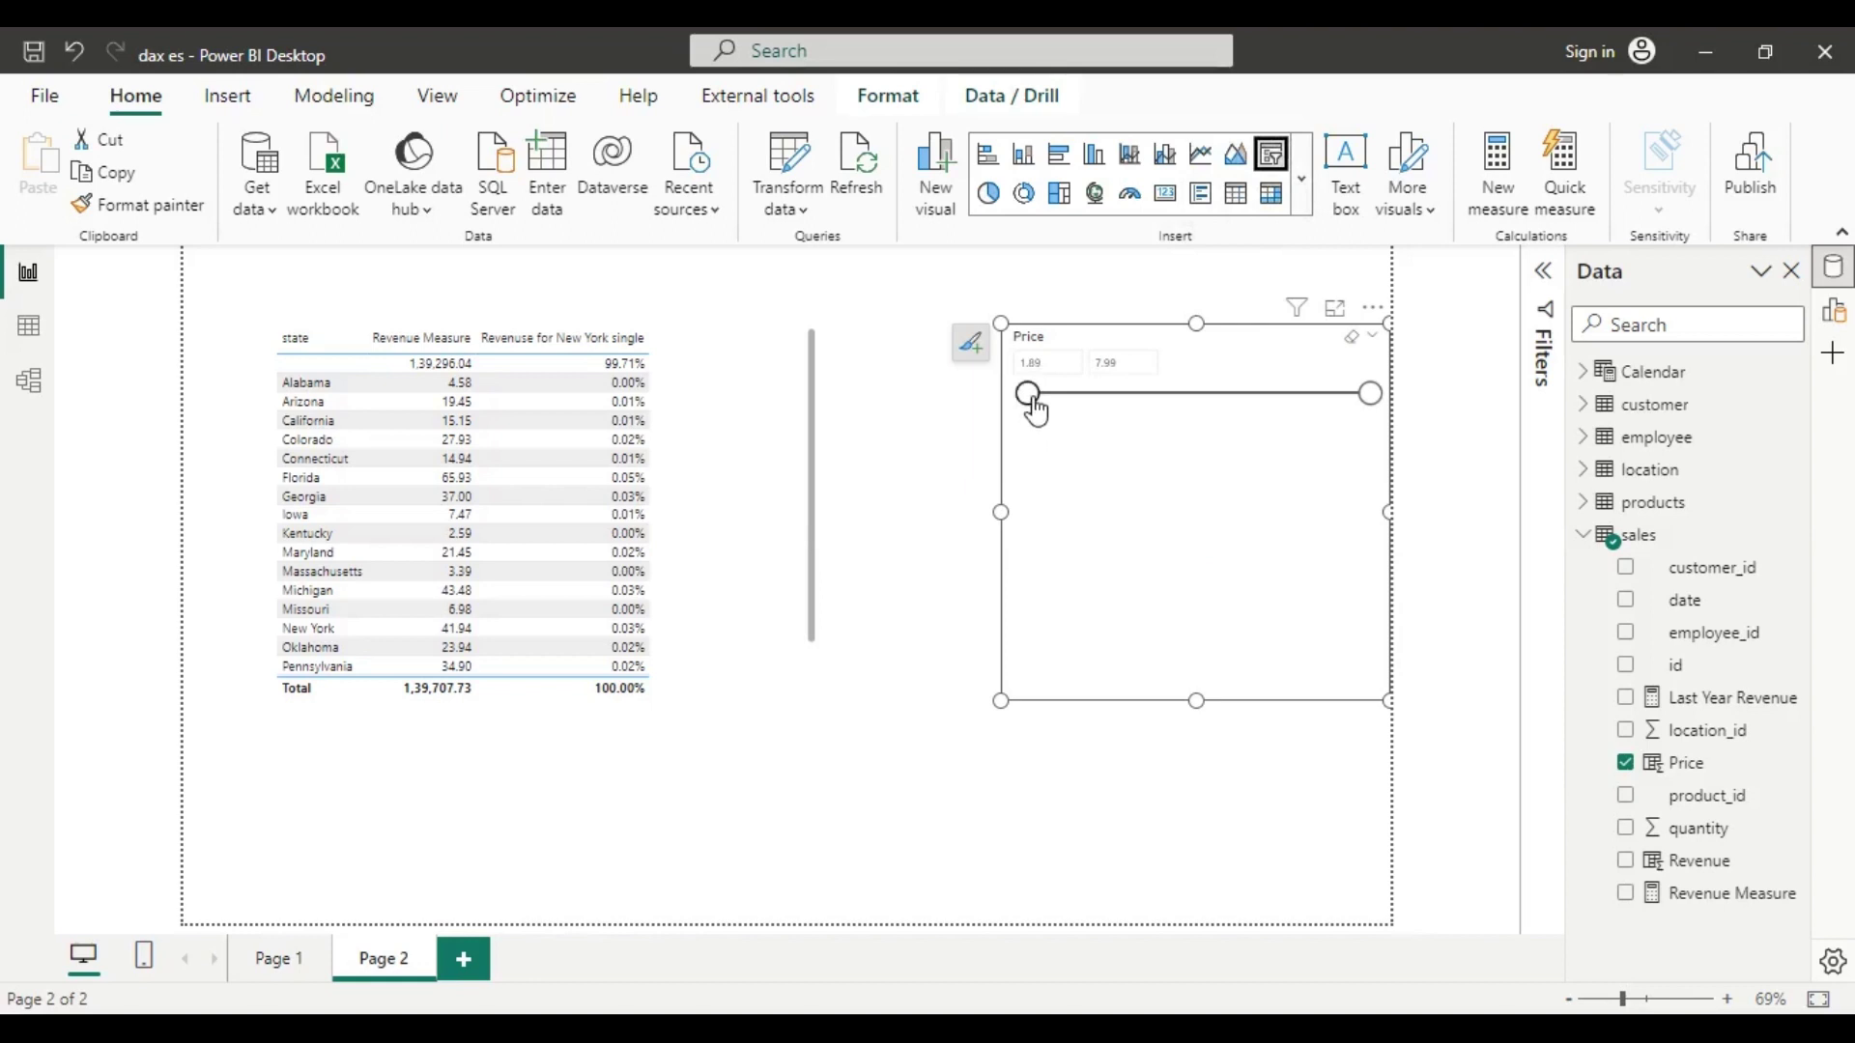
Test the Price slicer by raising its minimum to 3.00 and returning it to 1.89
{"action": "left_click_drag", "start_coordinate": [1035, 404], "coordinate": [1092, 397]}
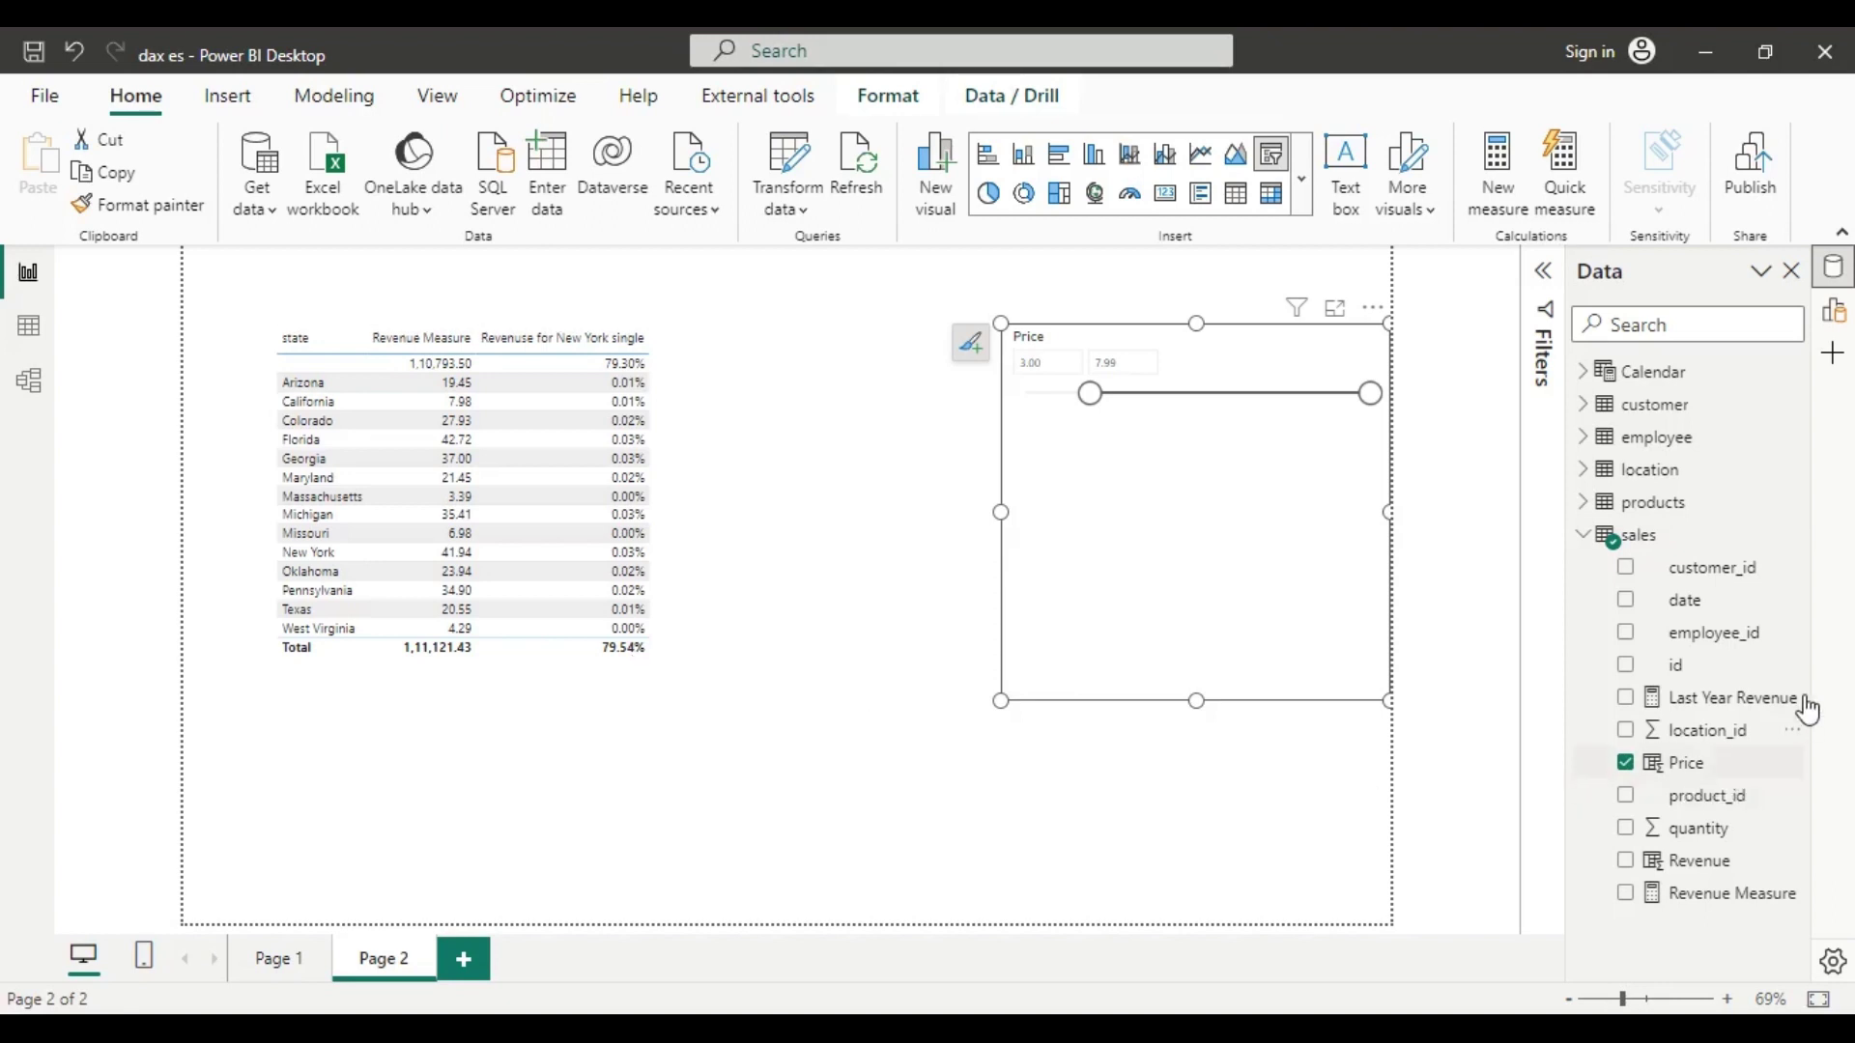
{"action": "left_click_drag", "start_coordinate": [1089, 397], "coordinate": [1027, 395]}
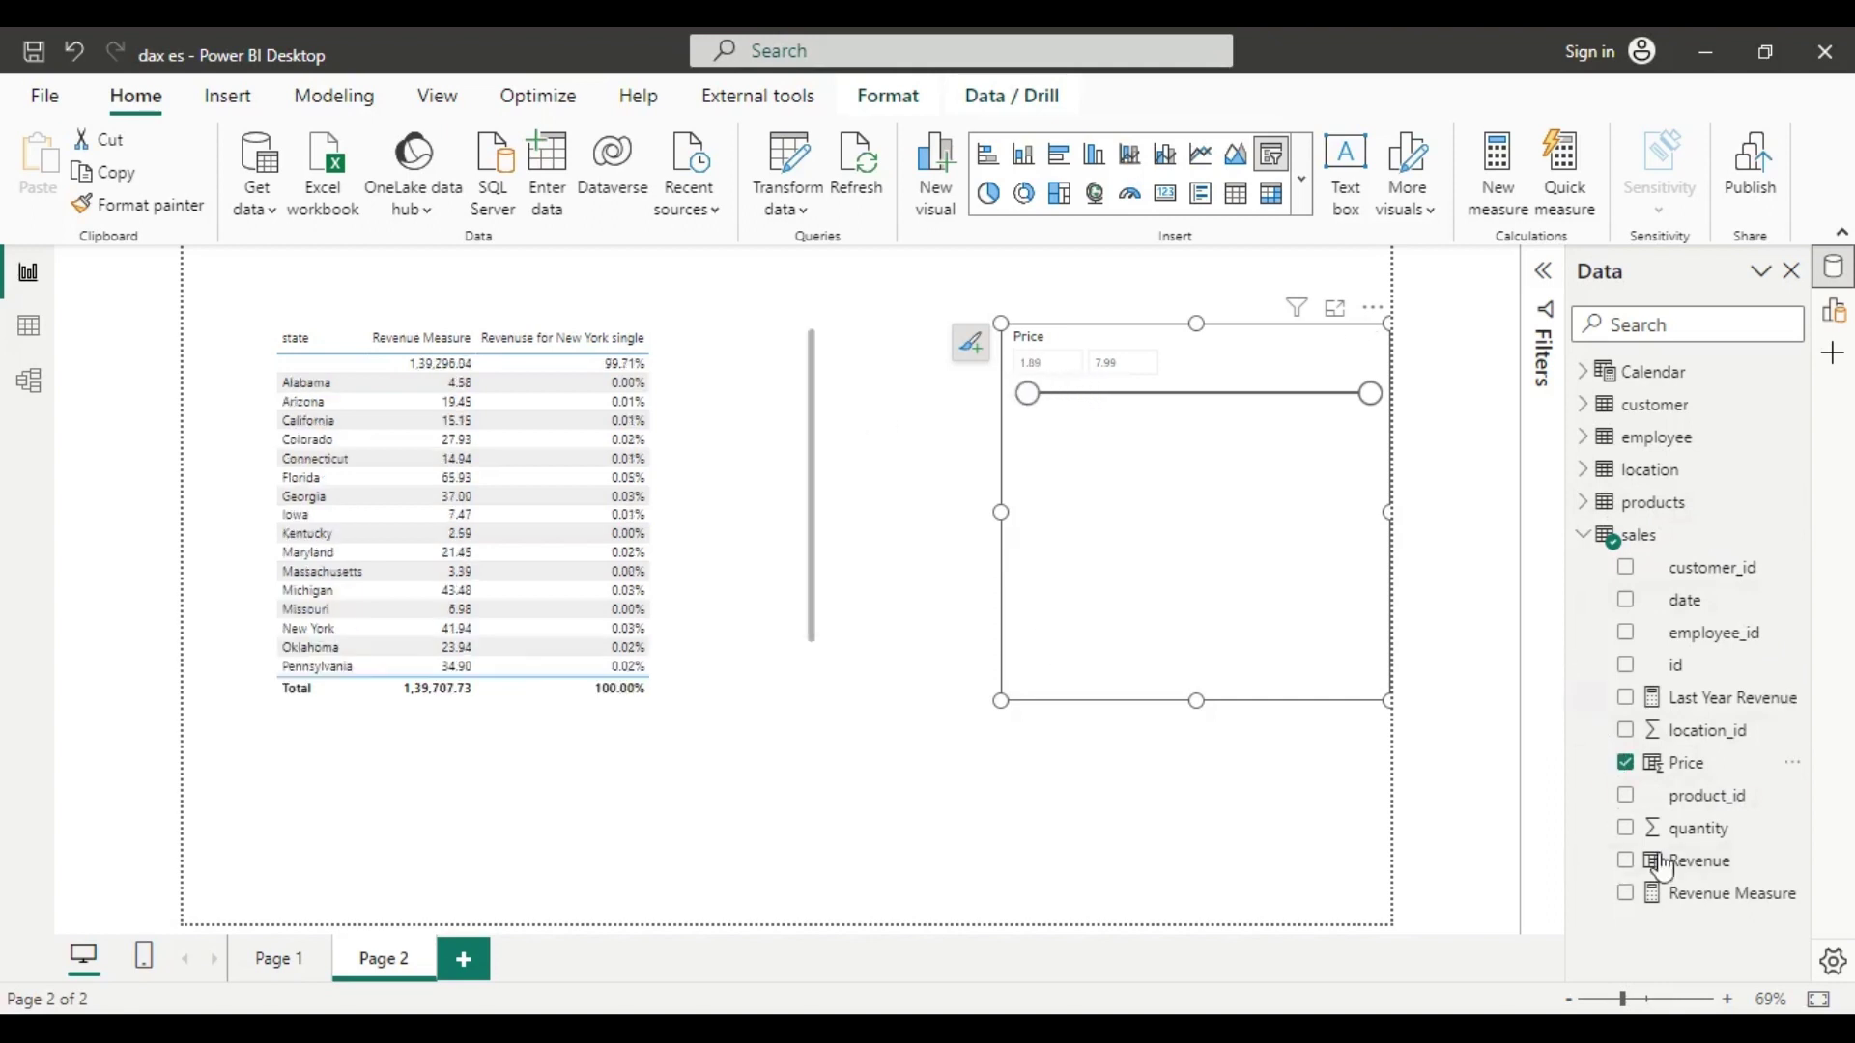
Try to replace the ALL function with ALLSELECTED in the "Revenuse for New York single" measure and commit the formula
{"action": "left_click", "coordinate": [750, 423]}
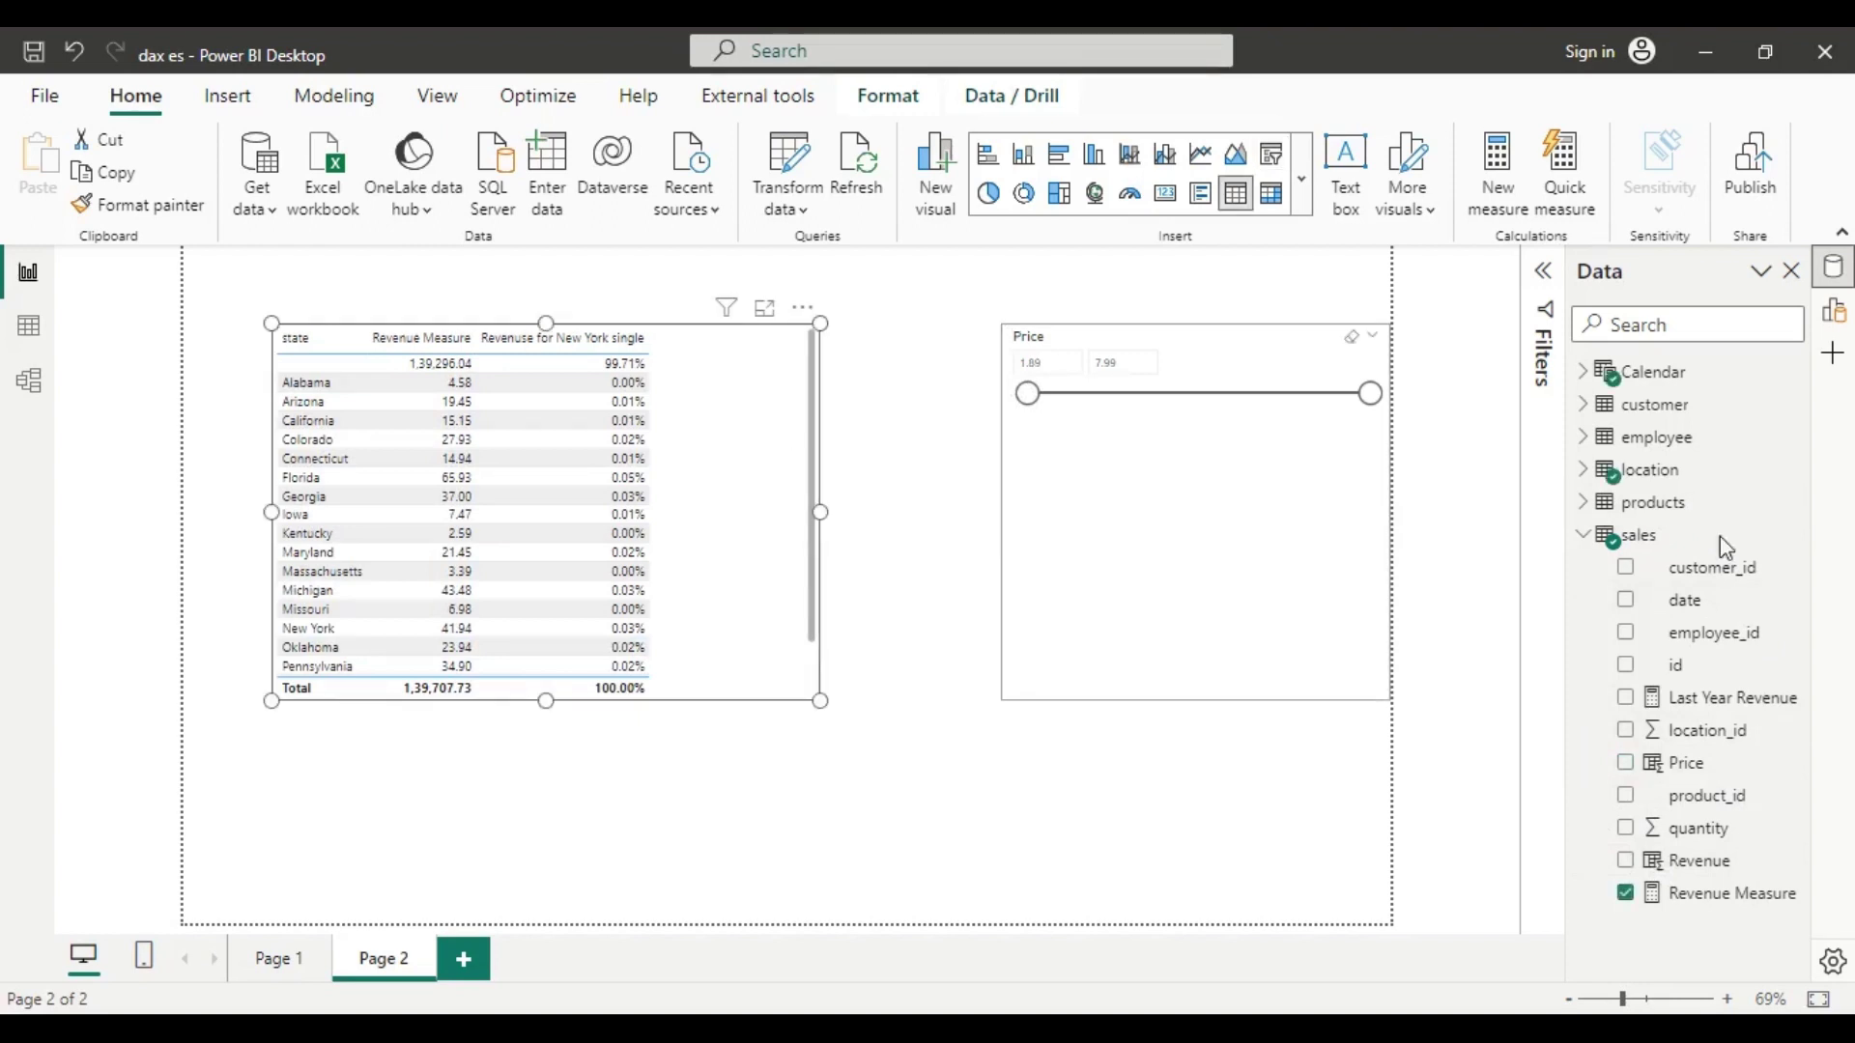
{"action": "left_click", "coordinate": [1582, 374]}
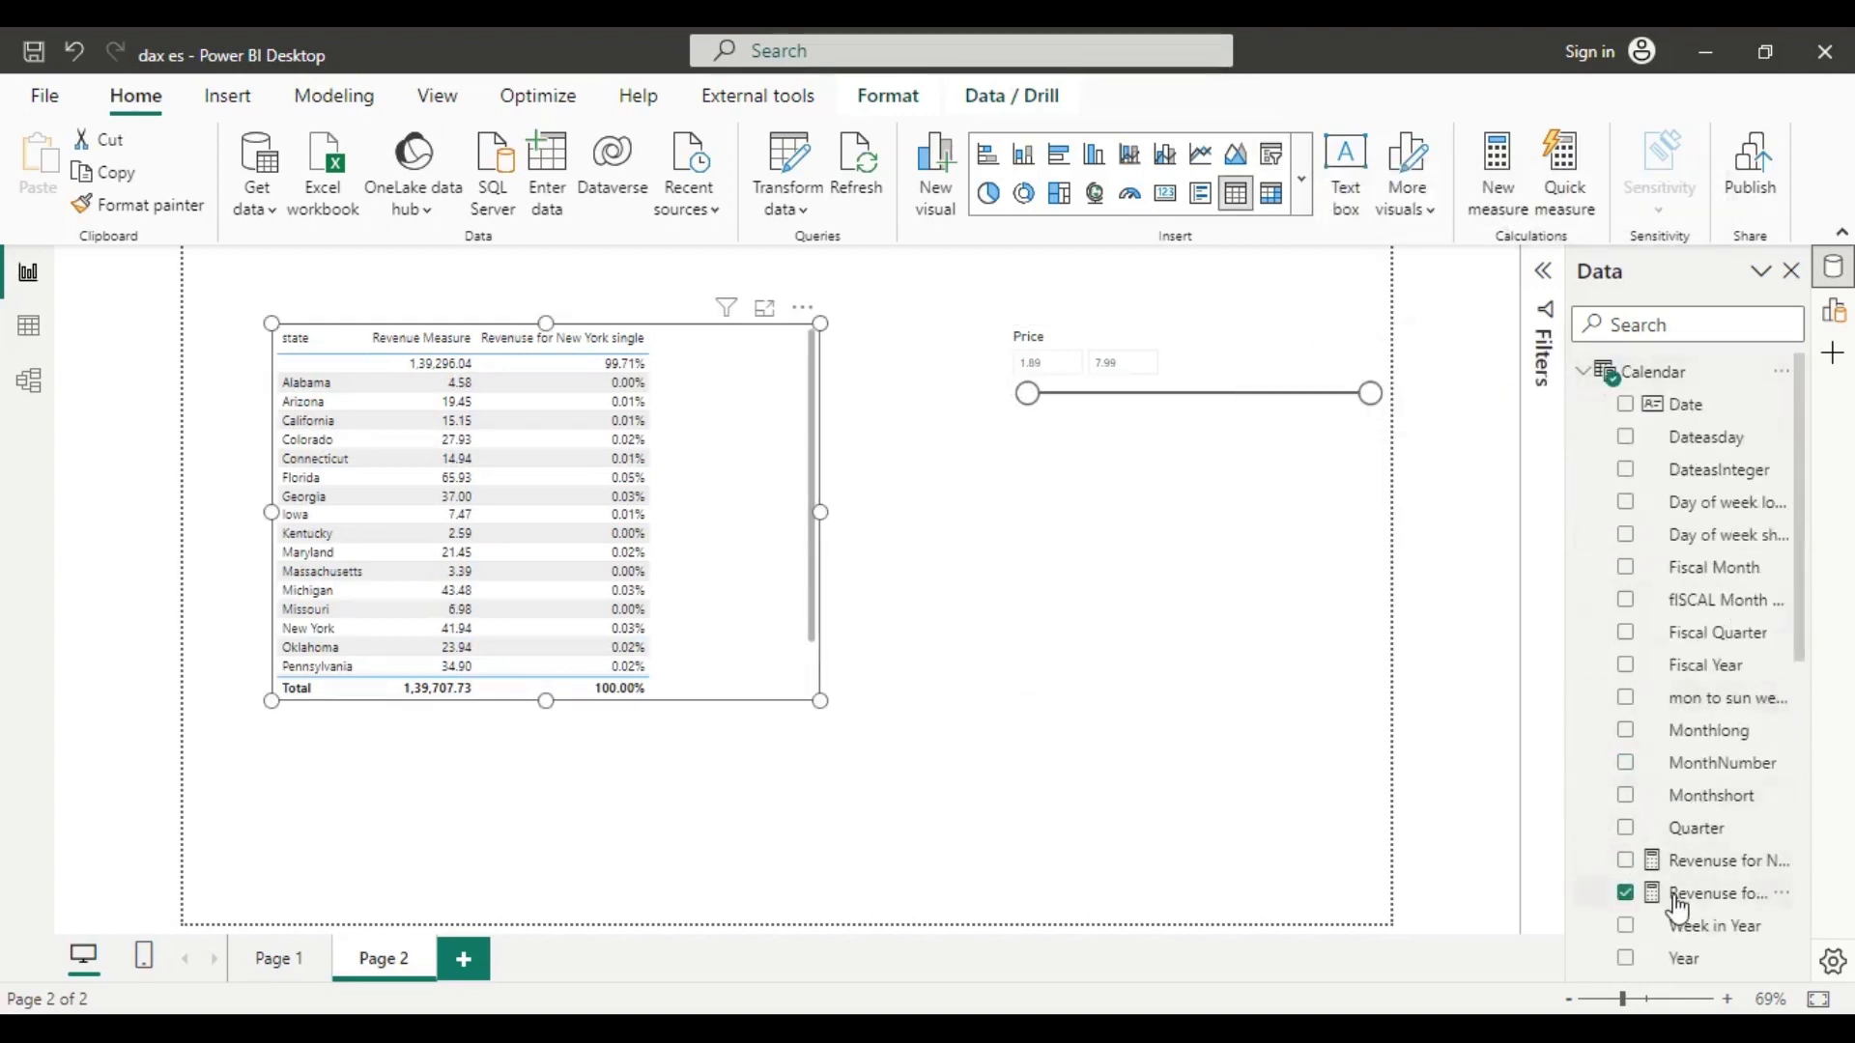
{"action": "left_click", "coordinate": [1678, 903]}
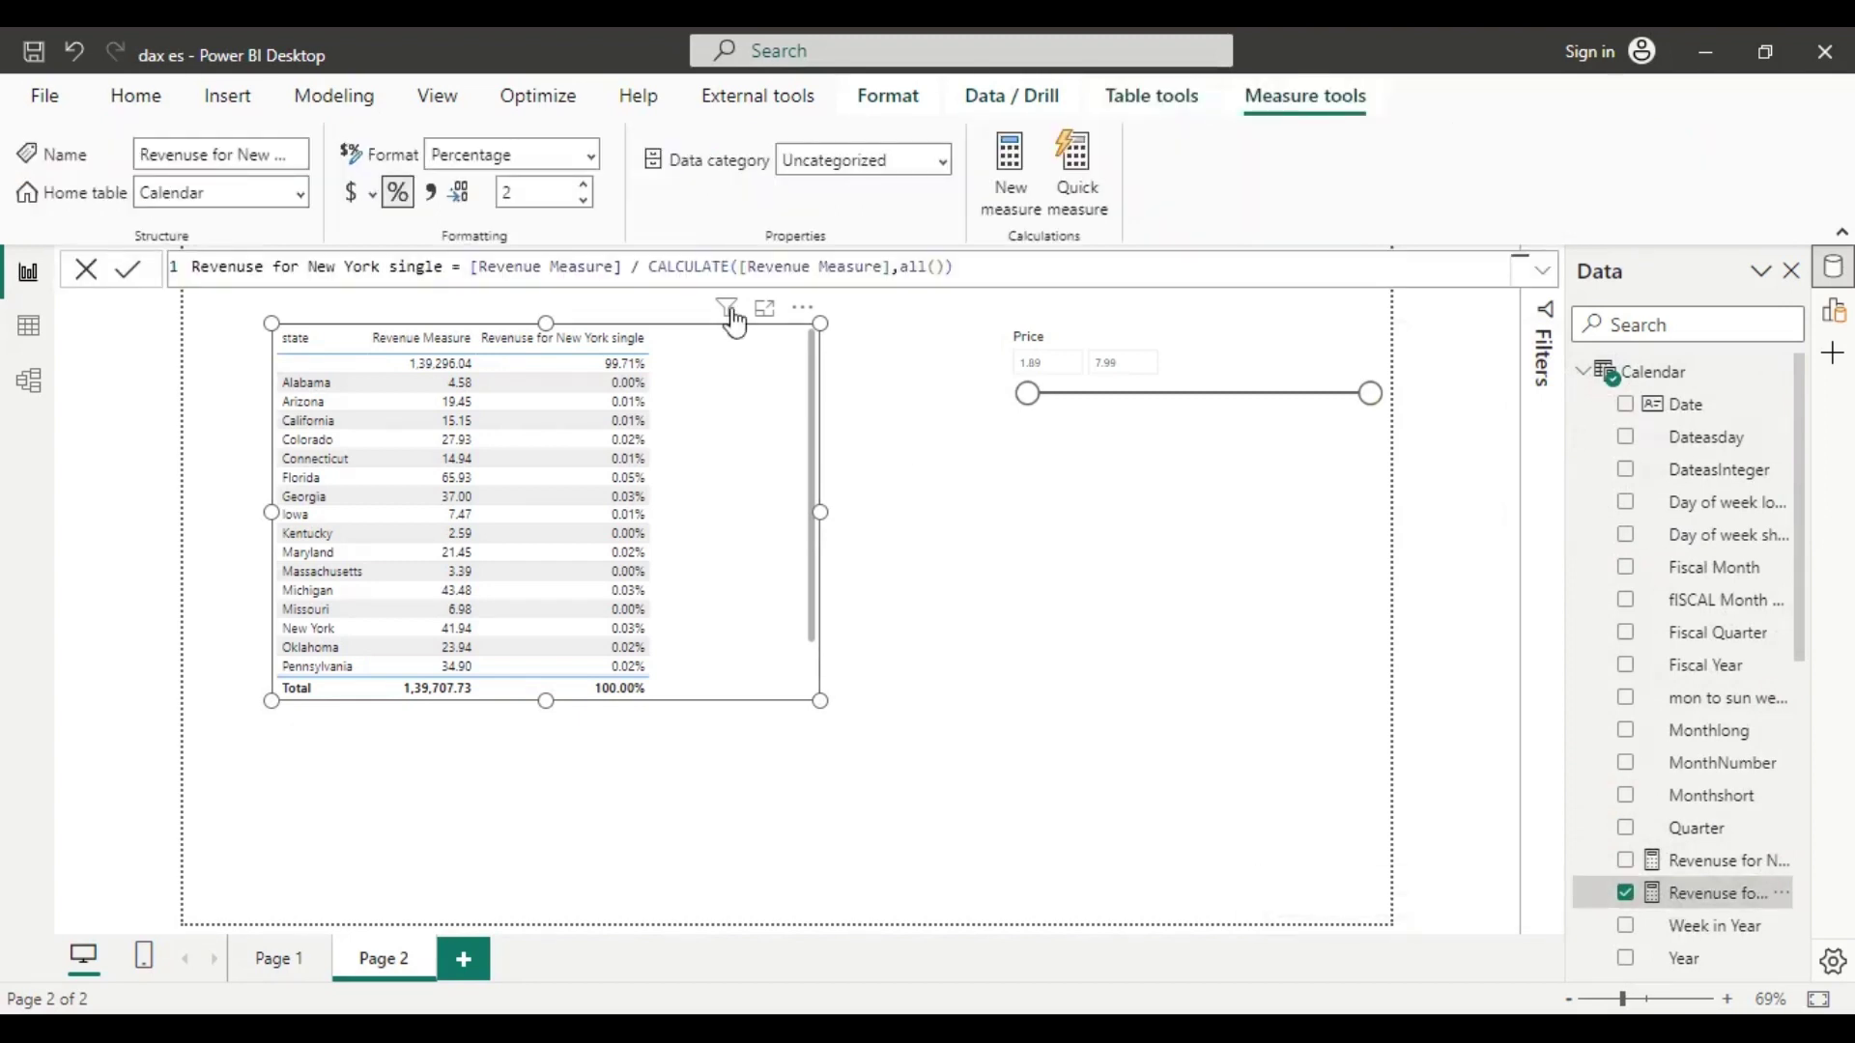
{"action": "left_click", "coordinate": [929, 270]}
{"action": "double_click", "coordinate": [929, 269]}
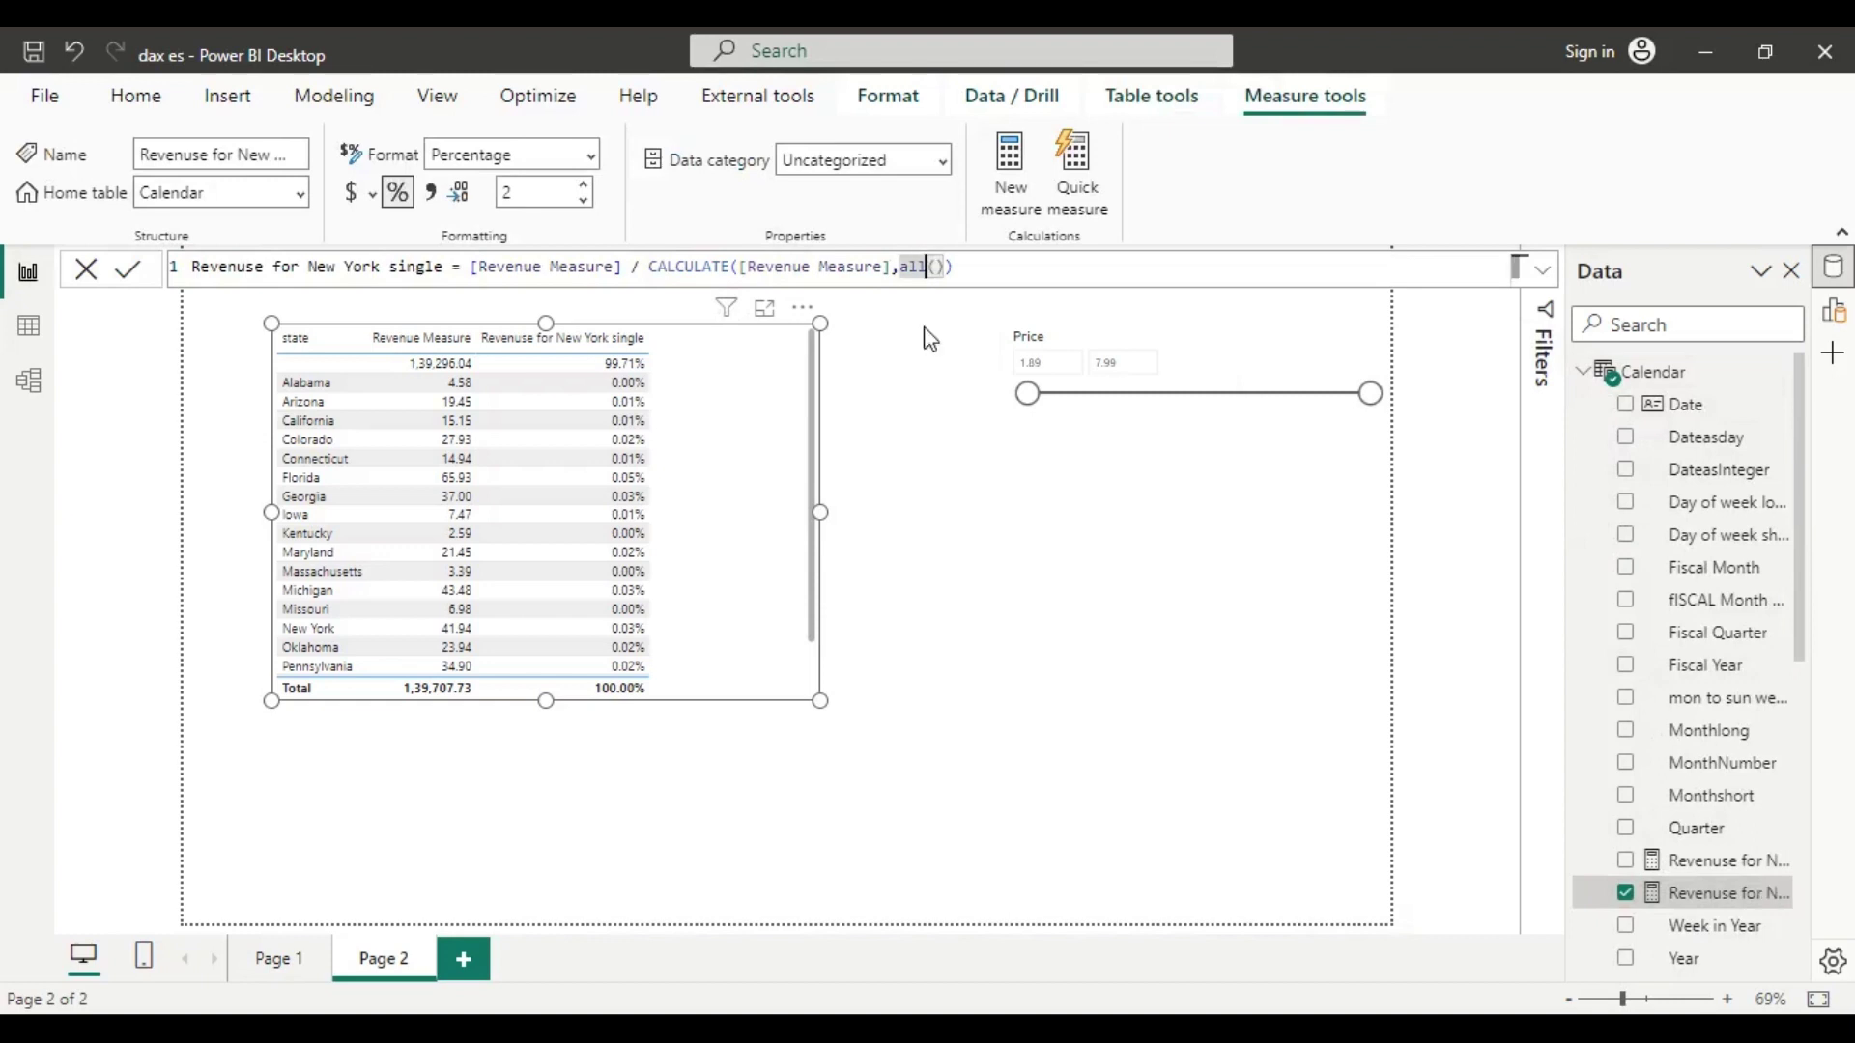
{"action": "type", "text": "allselec"}
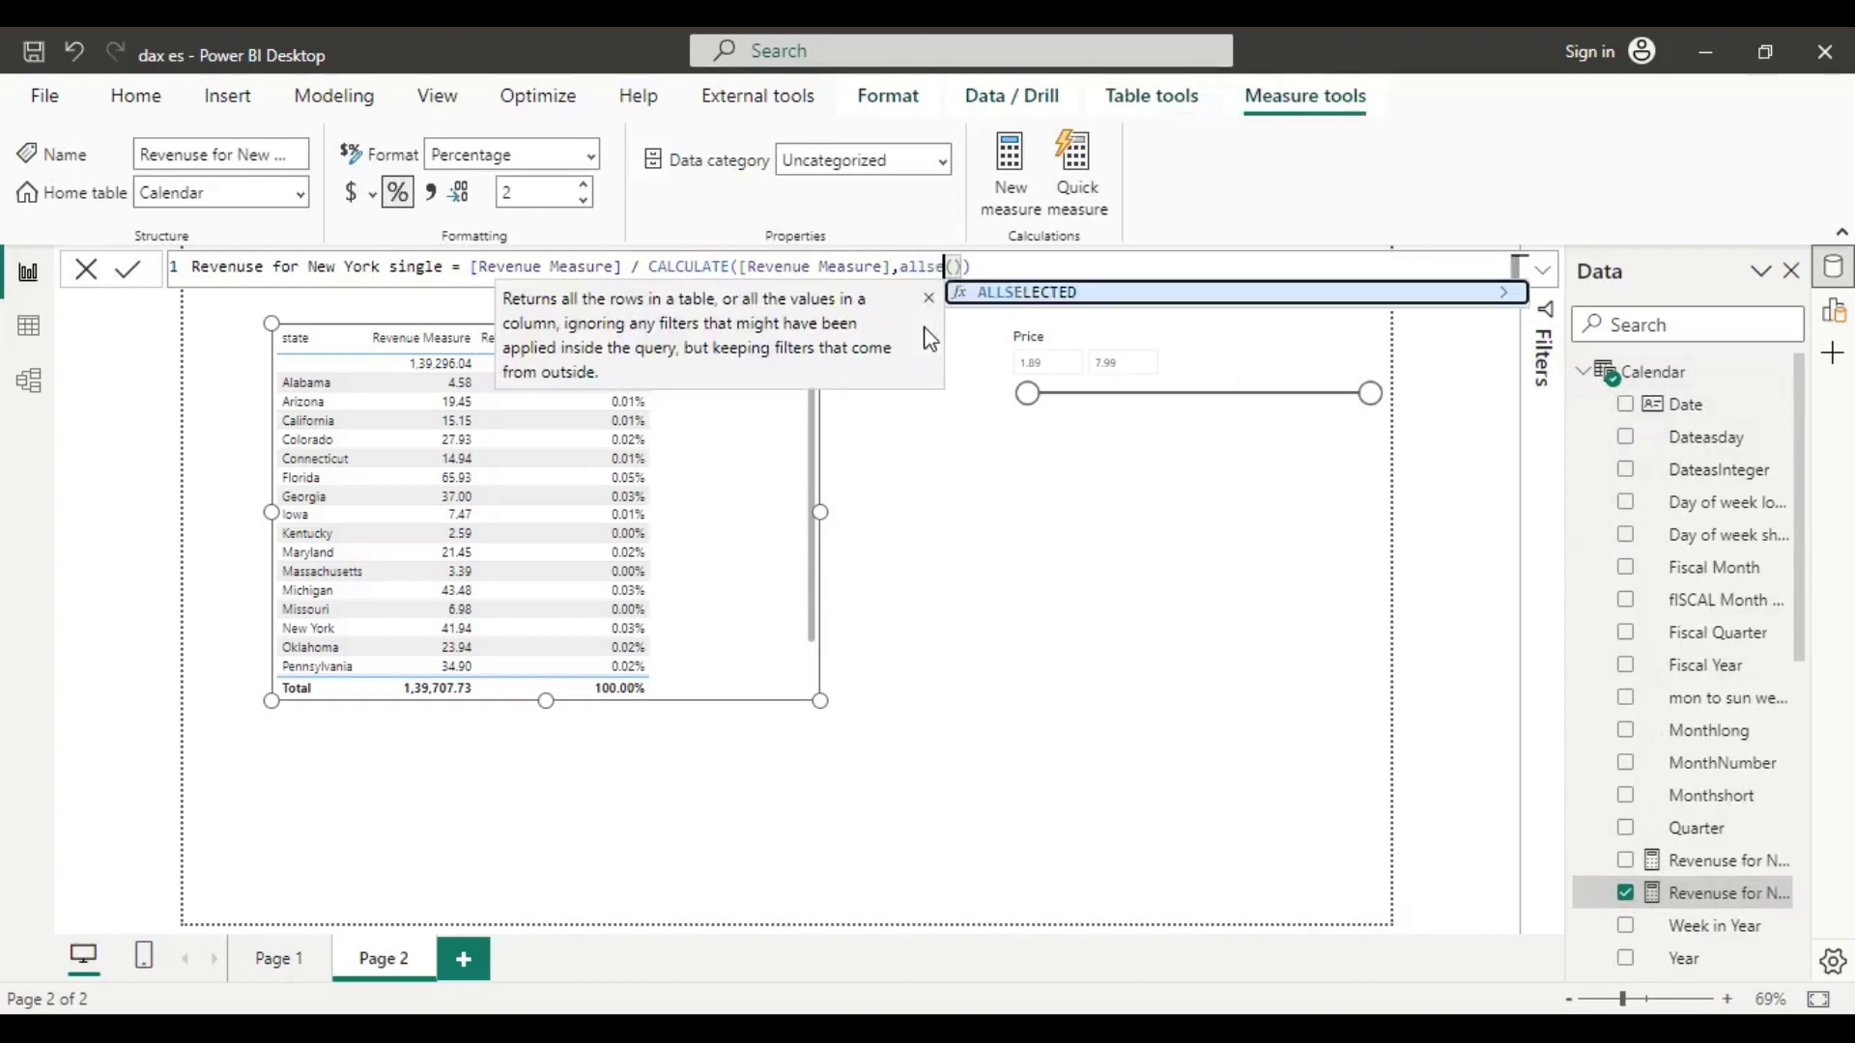
{"action": "type", "text": "ted"}
{"action": "key", "text": "Return"}
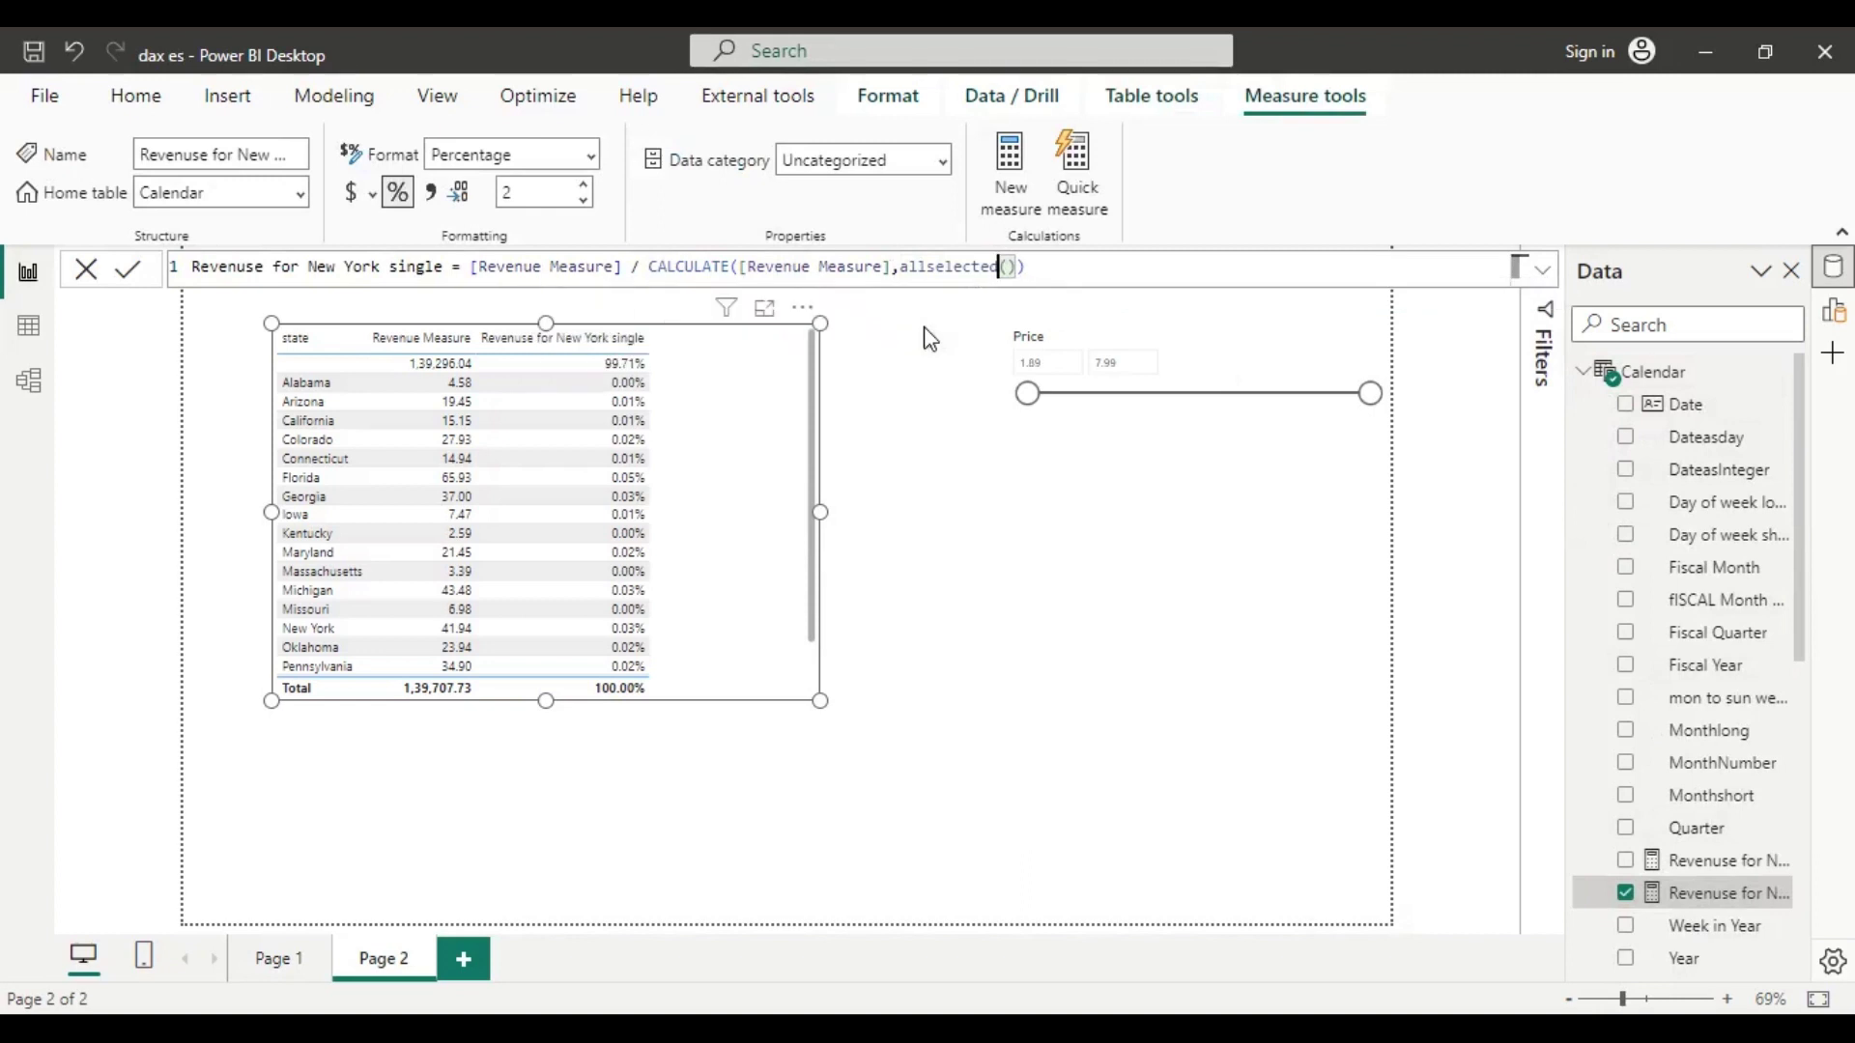
{"action": "key", "text": "Left"}
{"action": "key", "text": "BackSpace"}
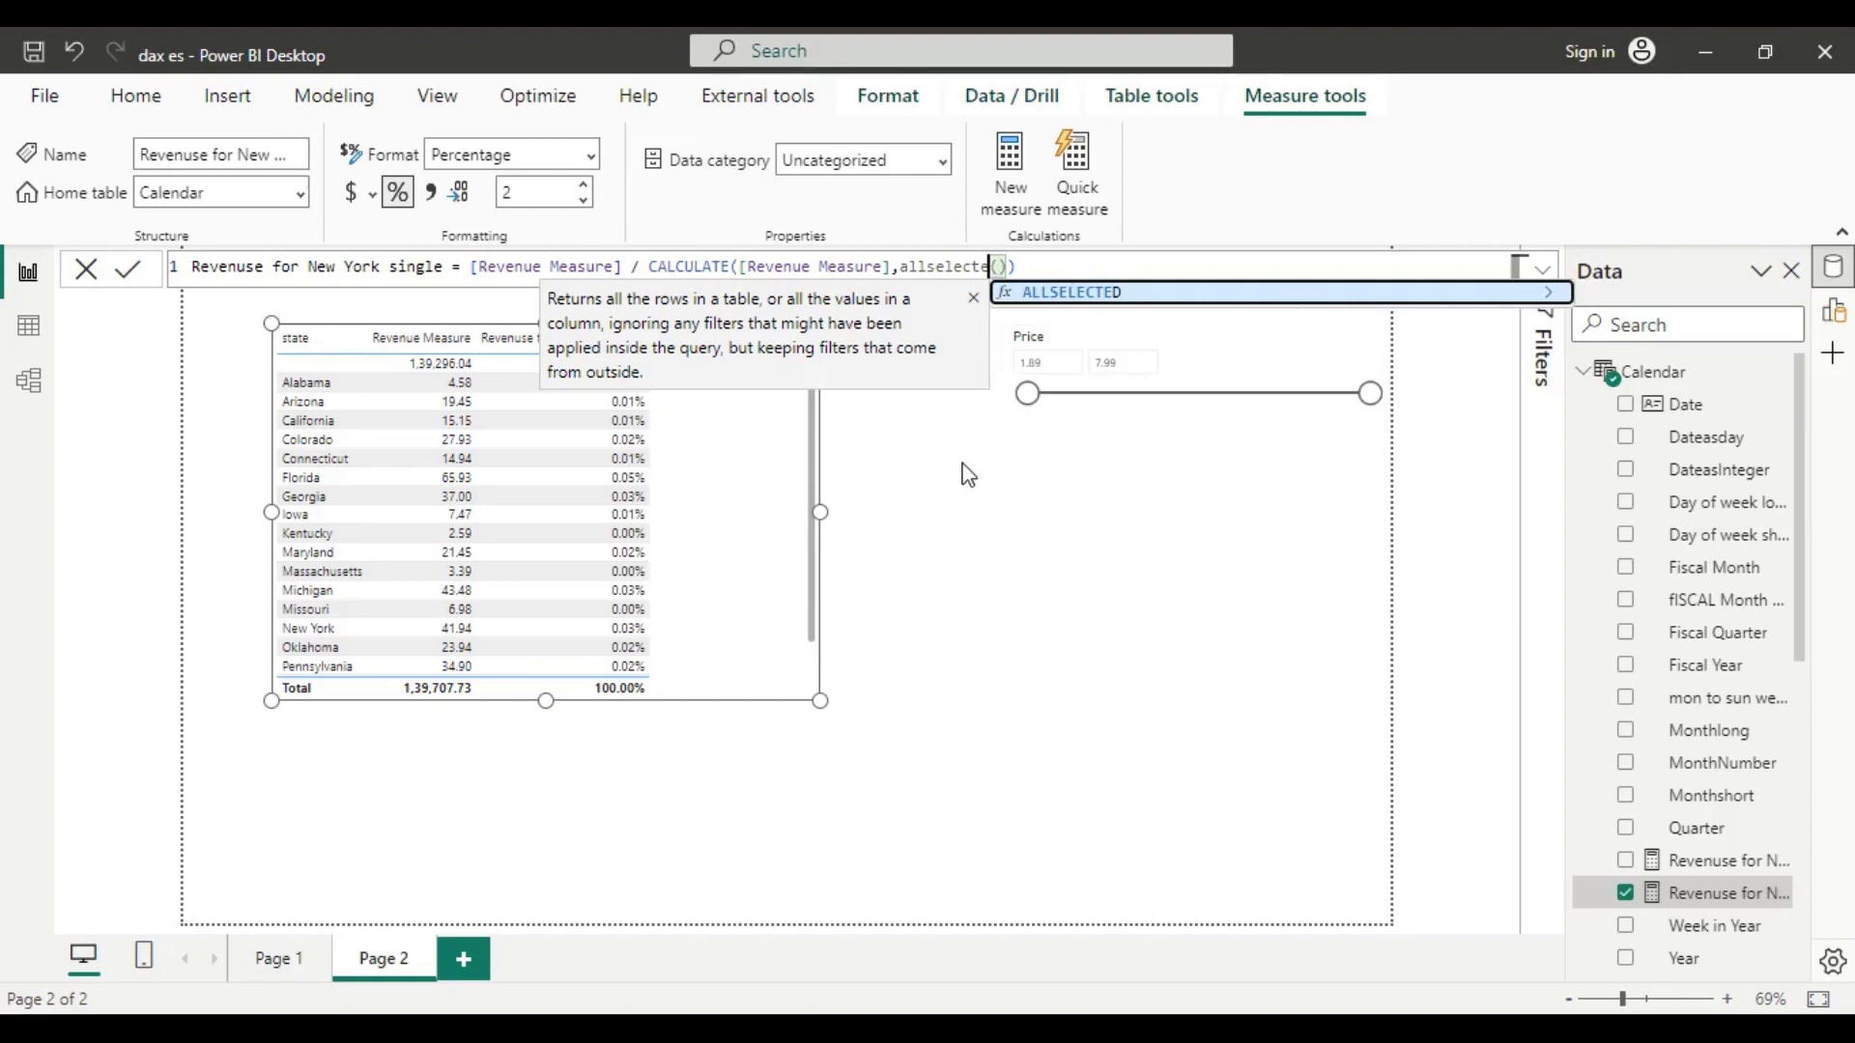
{"action": "left_click", "coordinate": [127, 275]}
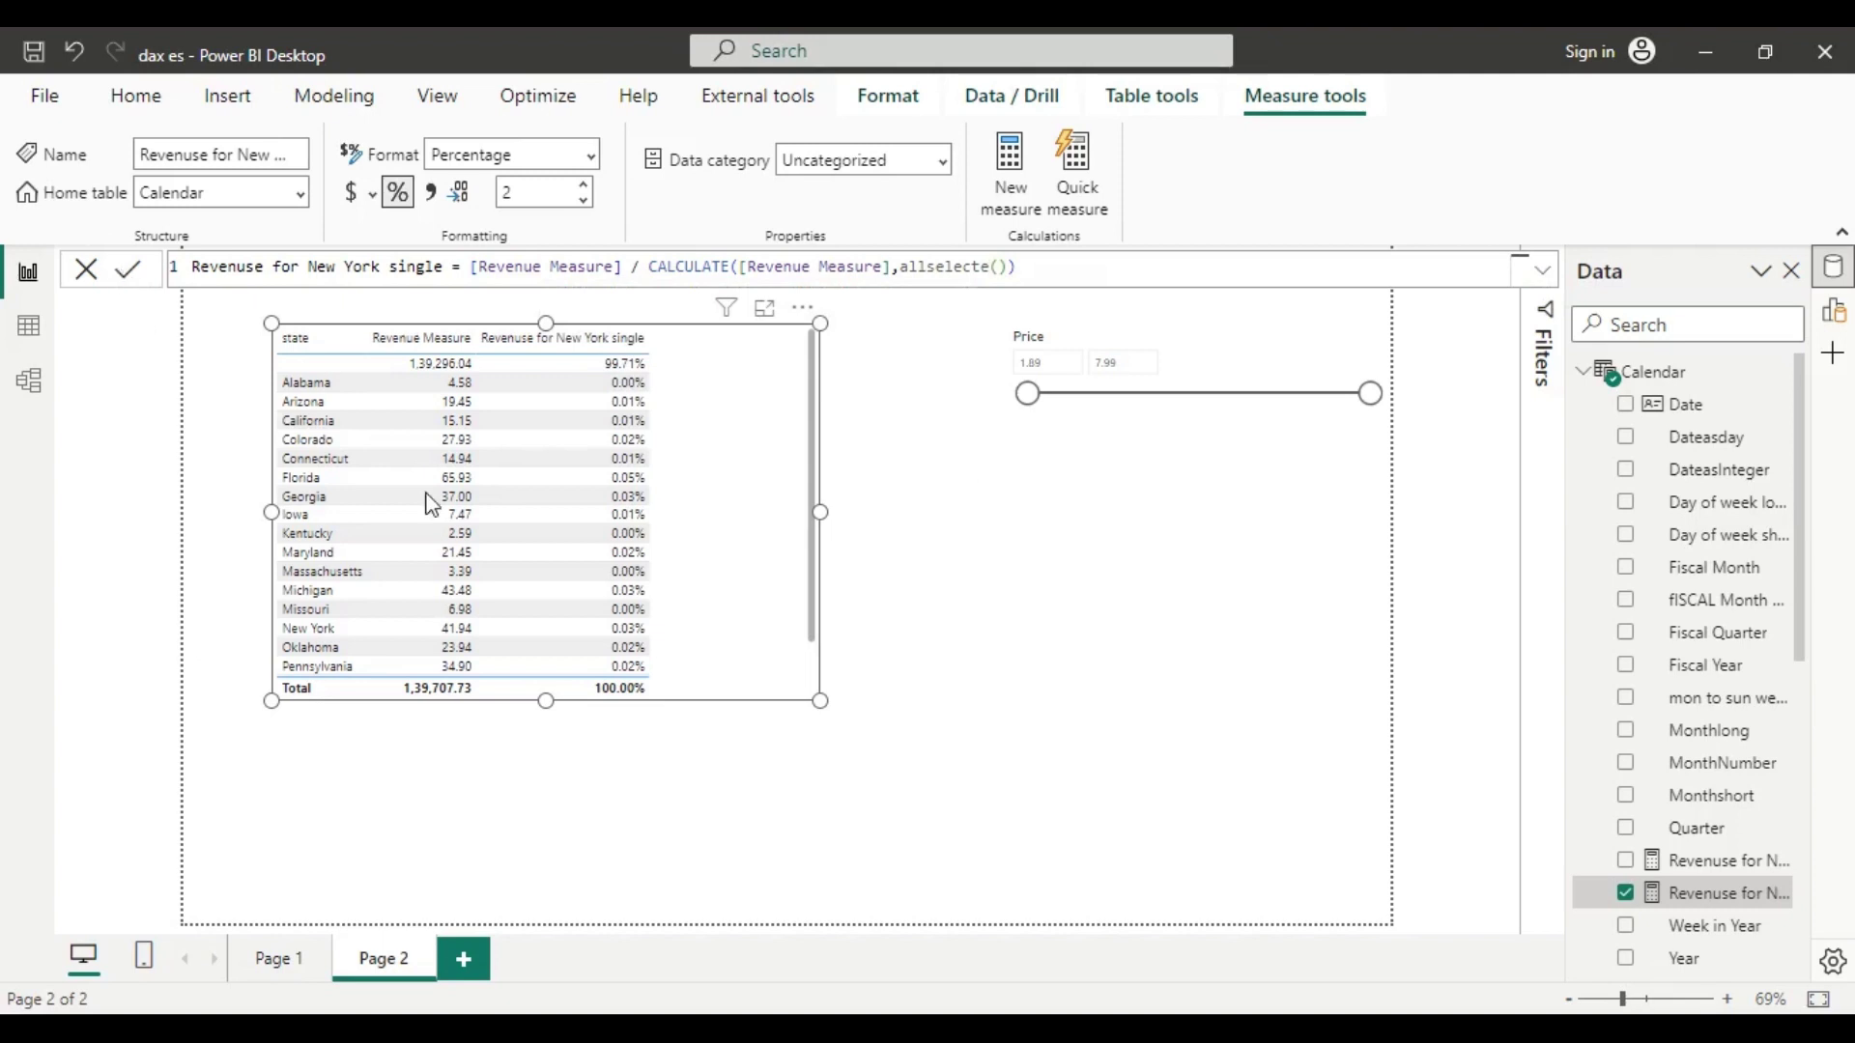
{"action": "left_click", "coordinate": [1026, 396]}
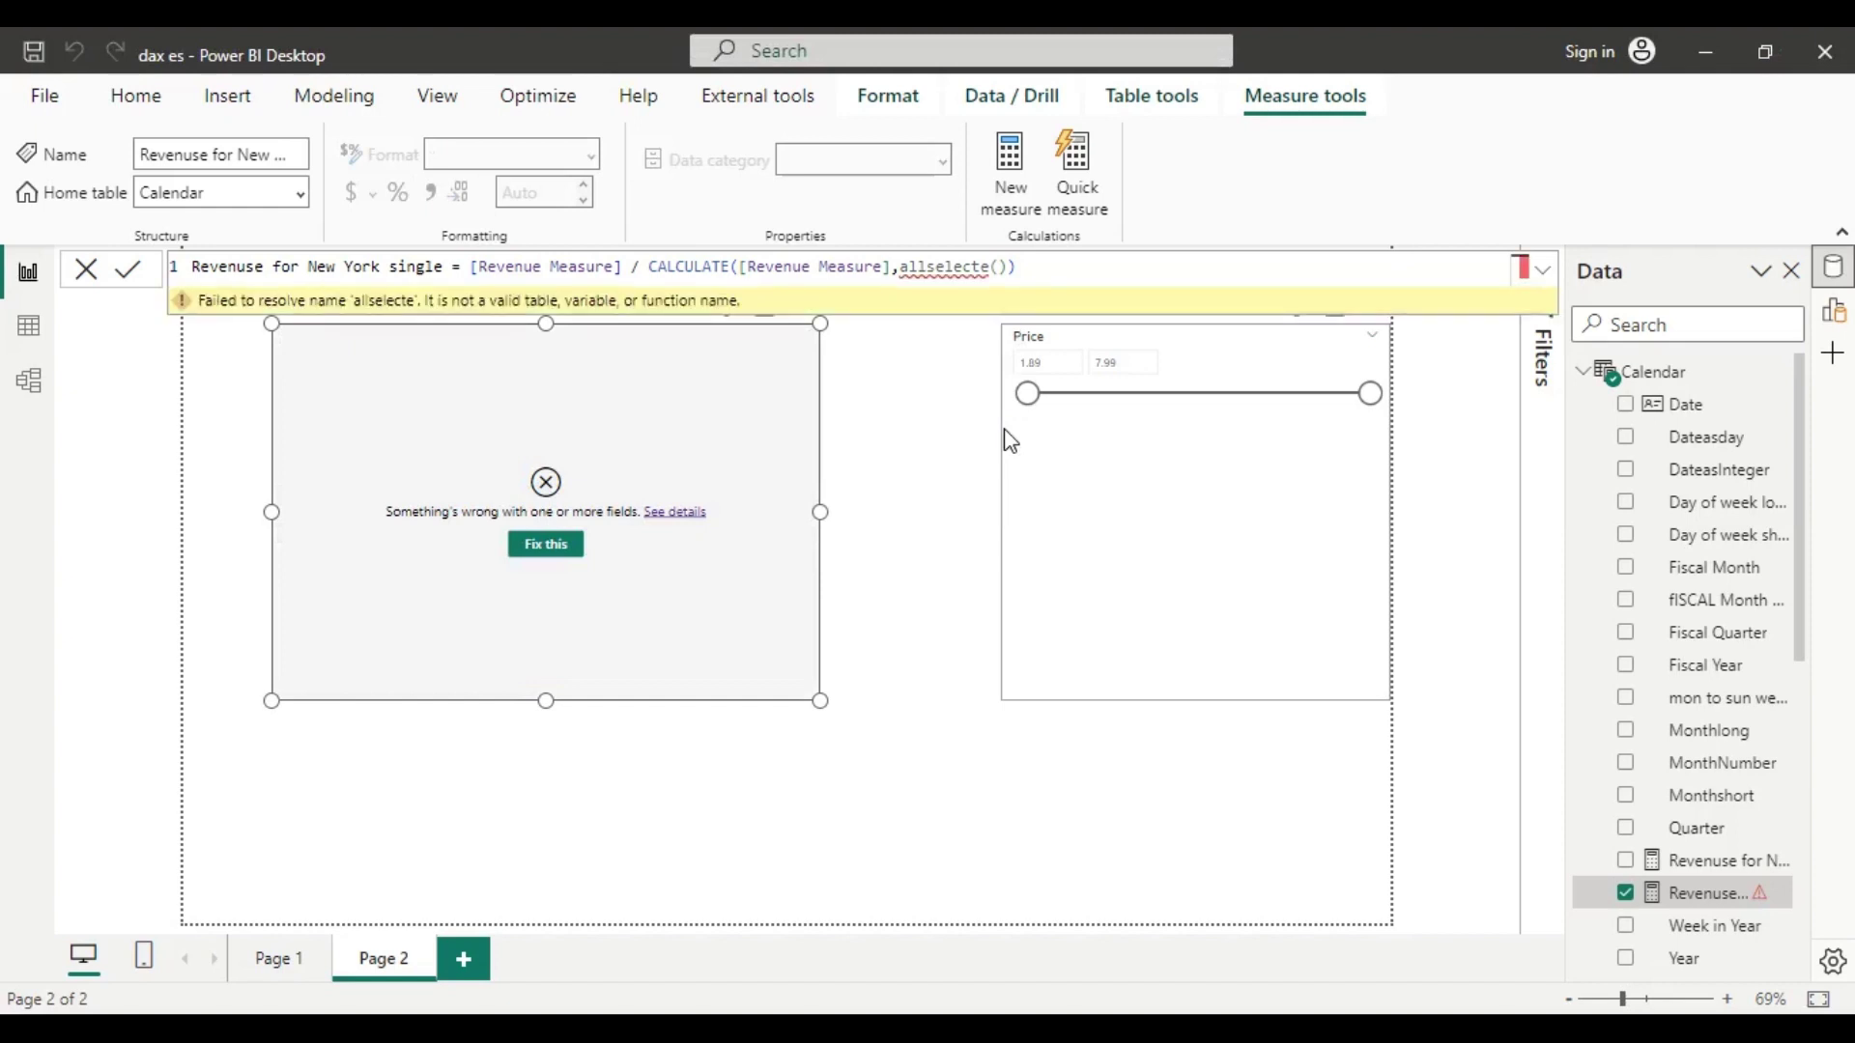
Correct the function name in the measure's formula, make the filter ALLSELECTED(location[state]), and commit it
{"action": "mouse_move", "coordinate": [986, 271]}
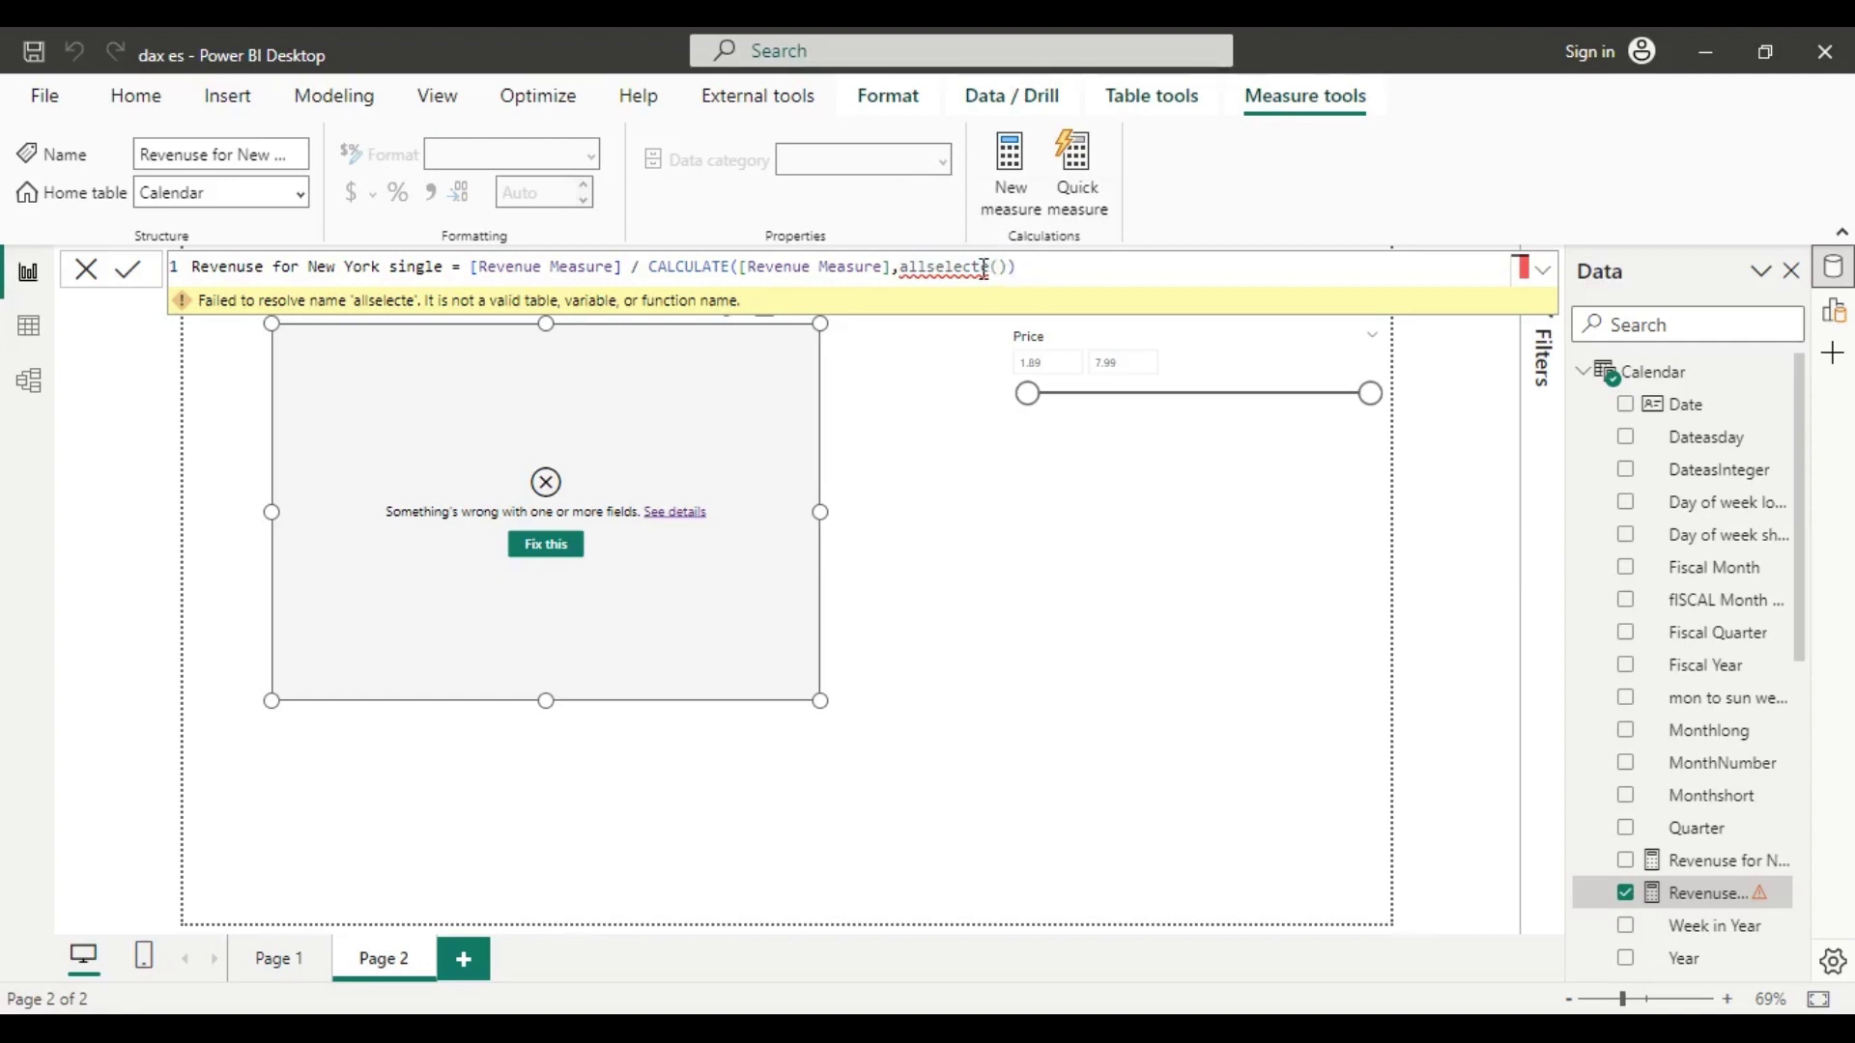
{"action": "double_click", "coordinate": [991, 267]}
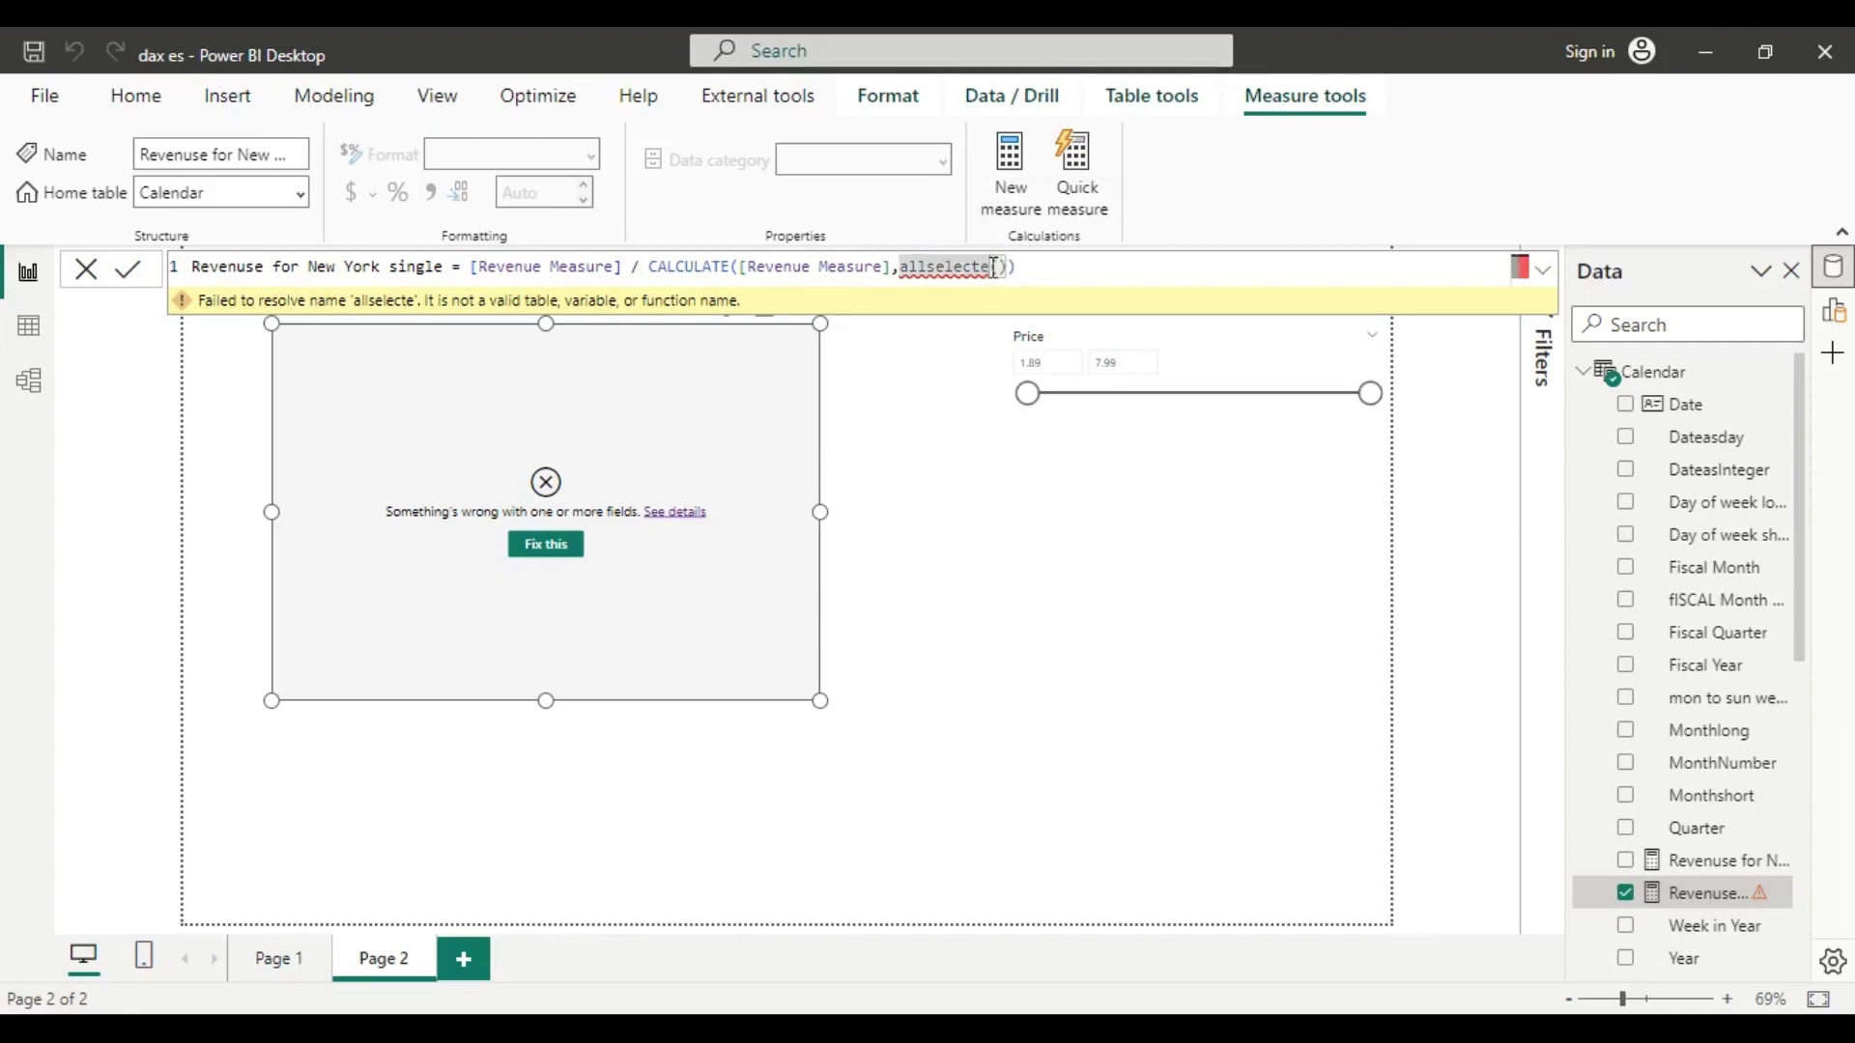
{"action": "left_click", "coordinate": [992, 266]}
{"action": "type", "text": "d"}
{"action": "key", "text": "Tab"}
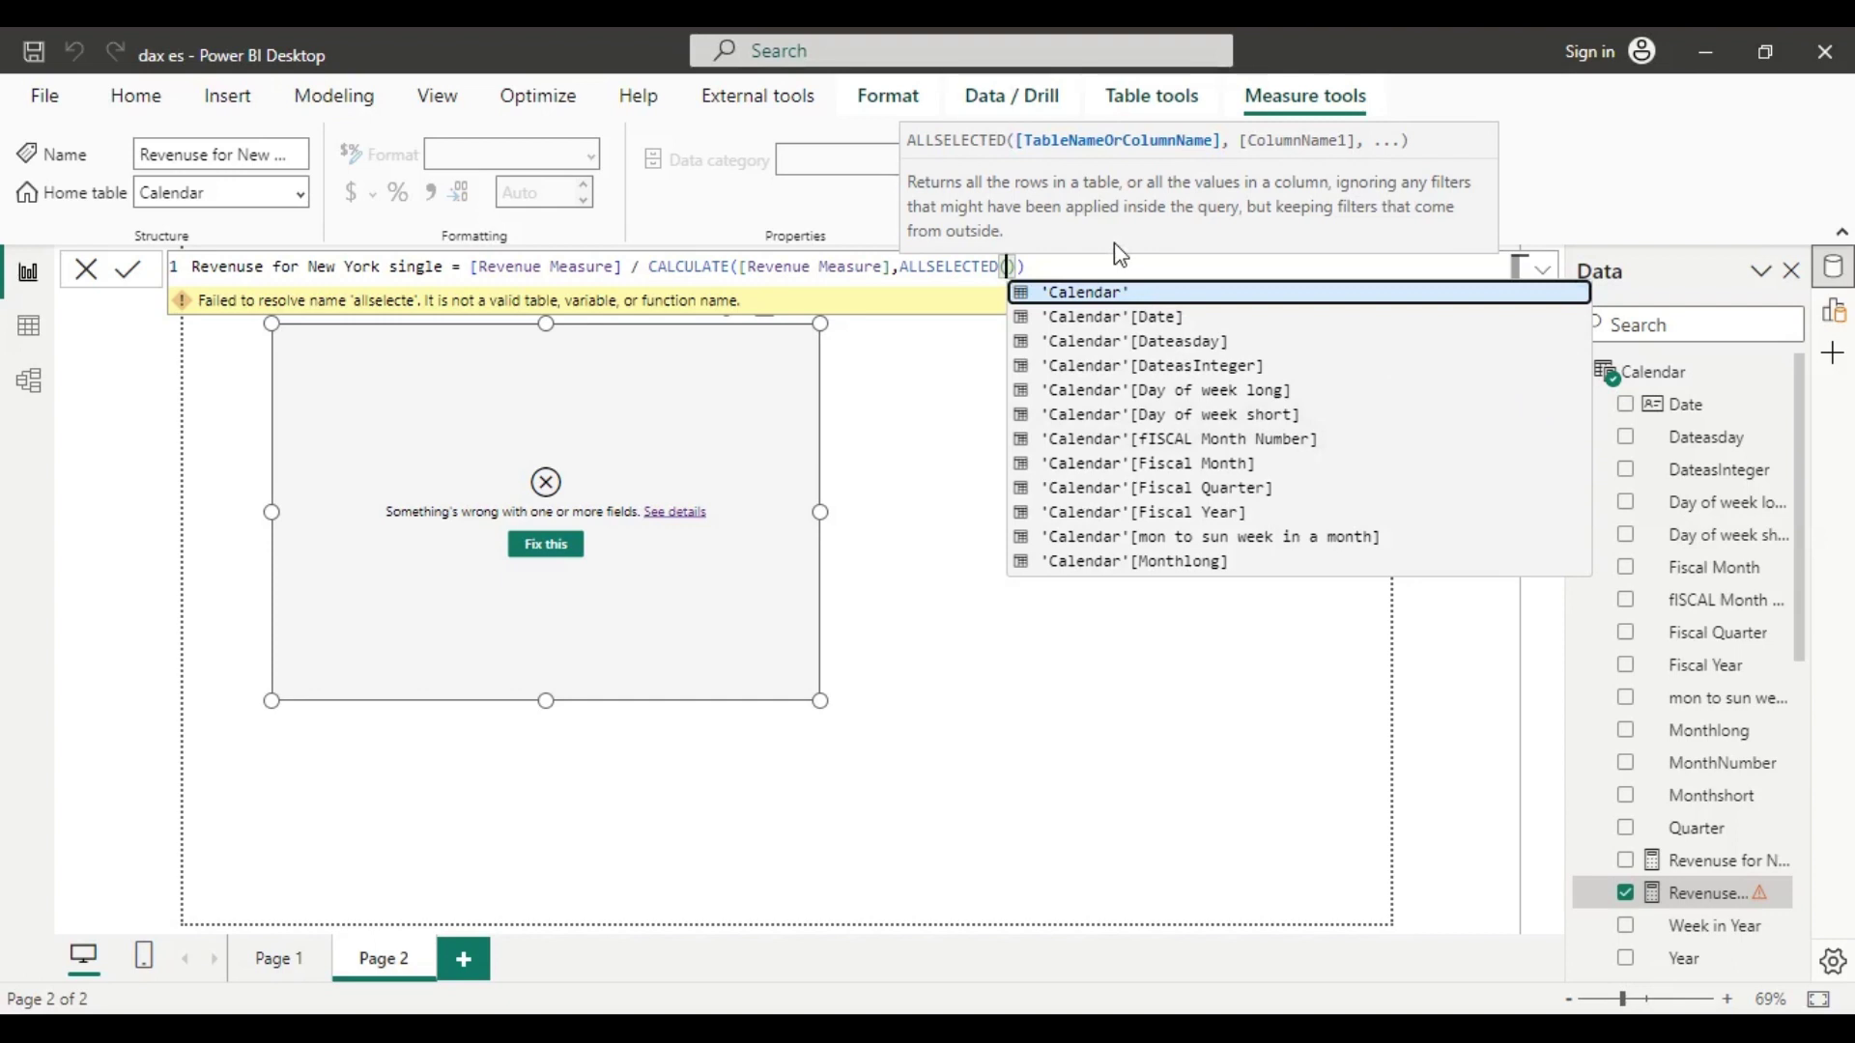
{"action": "type", "text": "lo"}
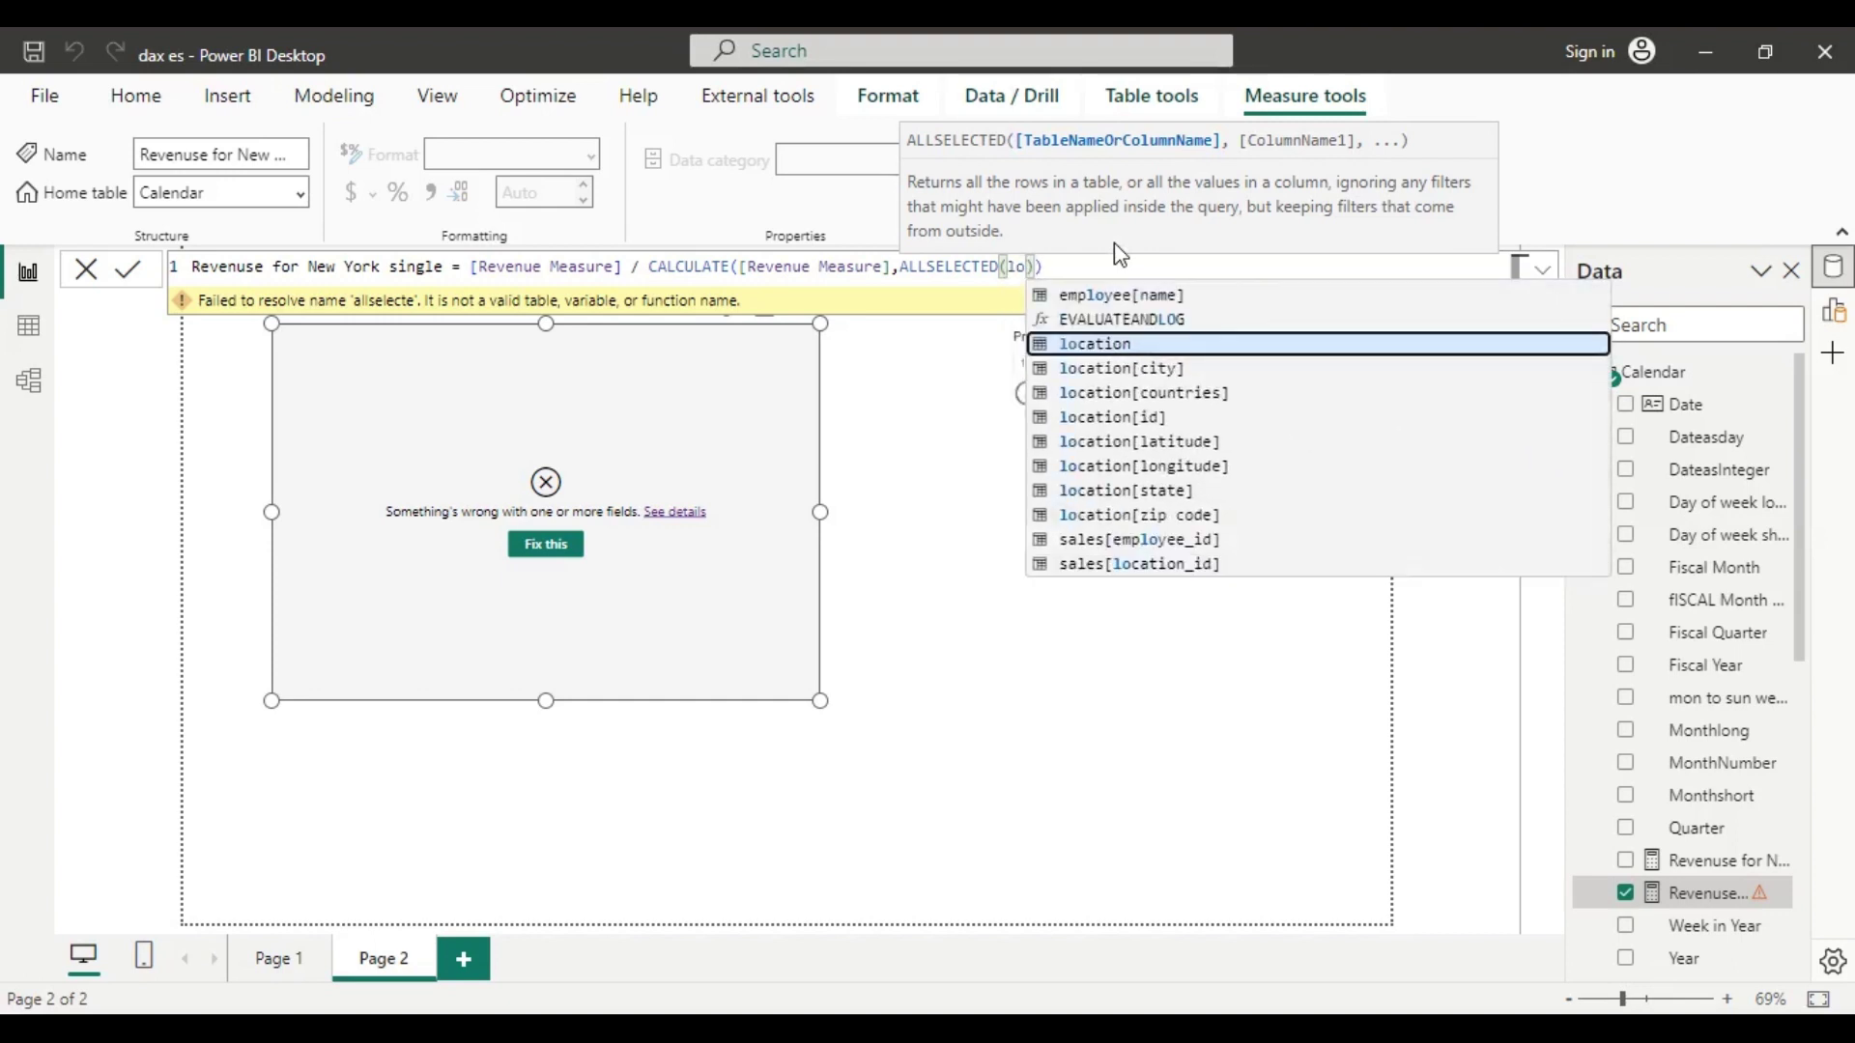
{"action": "left_click", "coordinate": [1195, 495]}
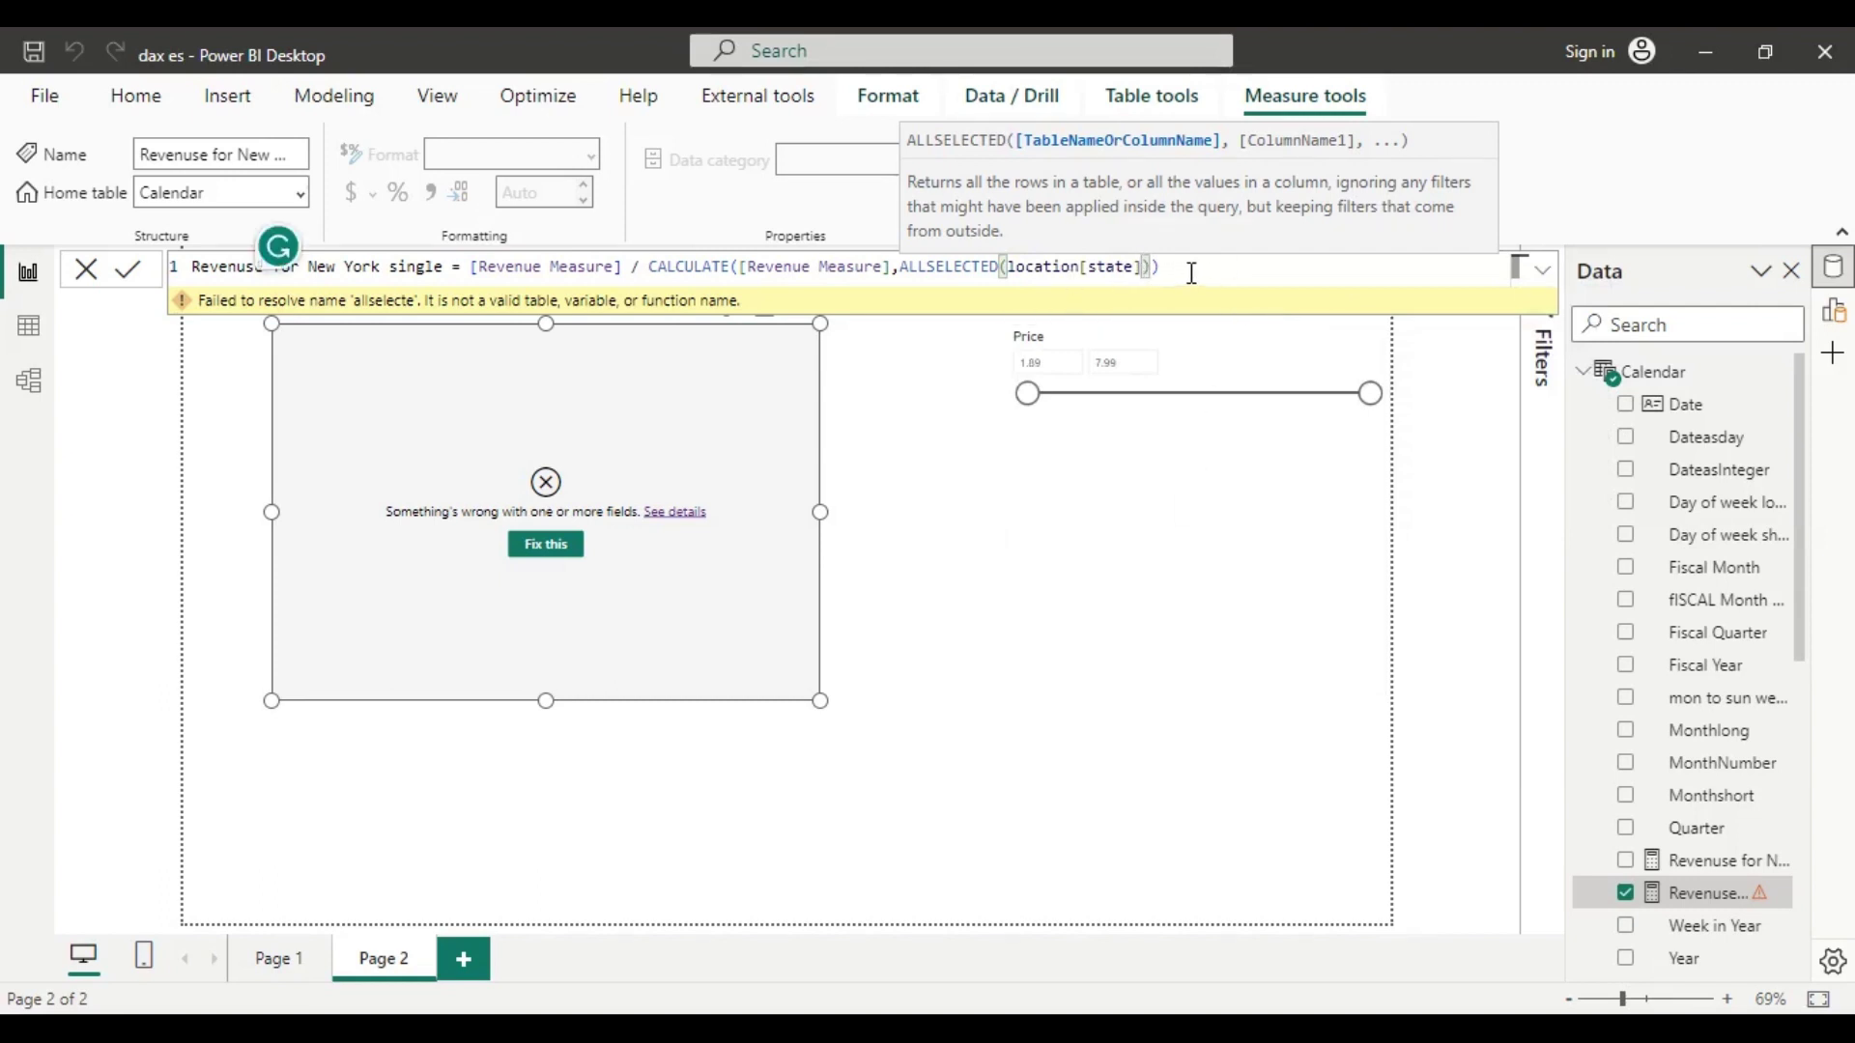
{"action": "left_click", "coordinate": [136, 275]}
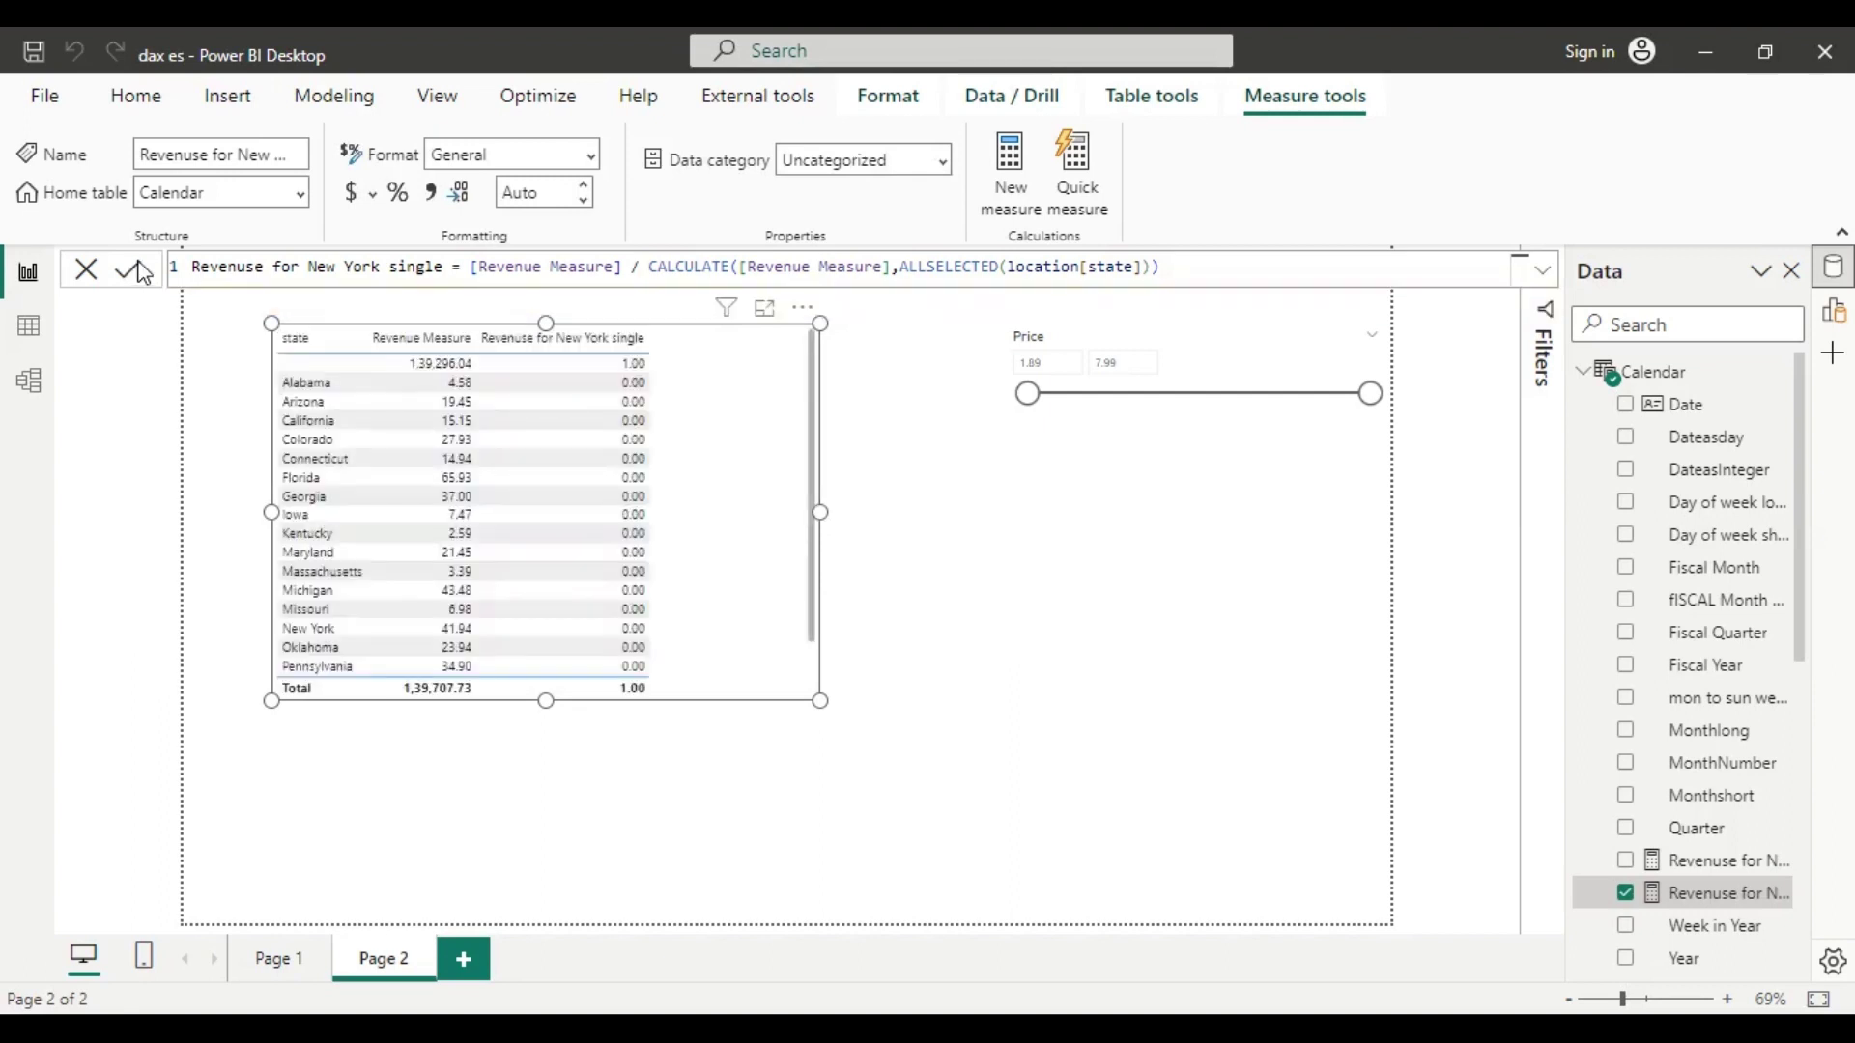
Format the "Revenuse for New York single" measure as a percentage and test it by raising the Price slicer's minimum
{"action": "left_click", "coordinate": [400, 192]}
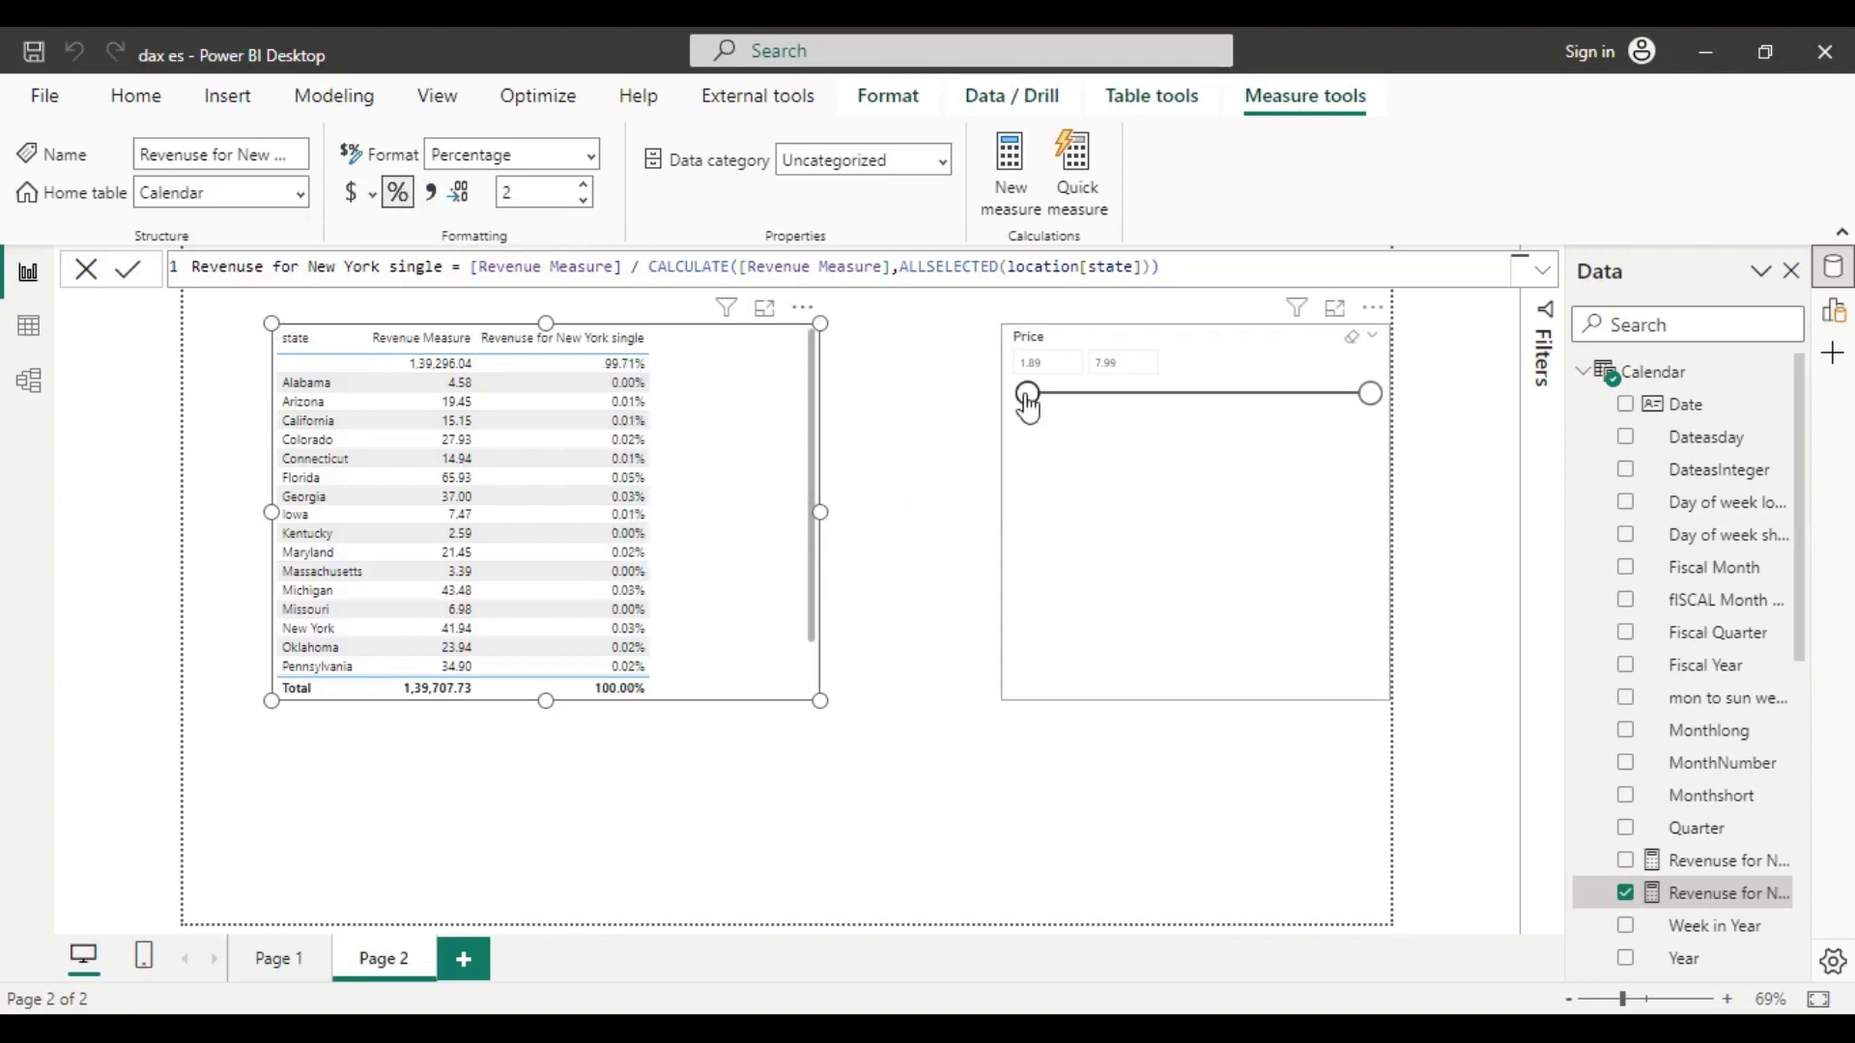
{"action": "left_click_drag", "start_coordinate": [1029, 398], "coordinate": [1092, 400]}
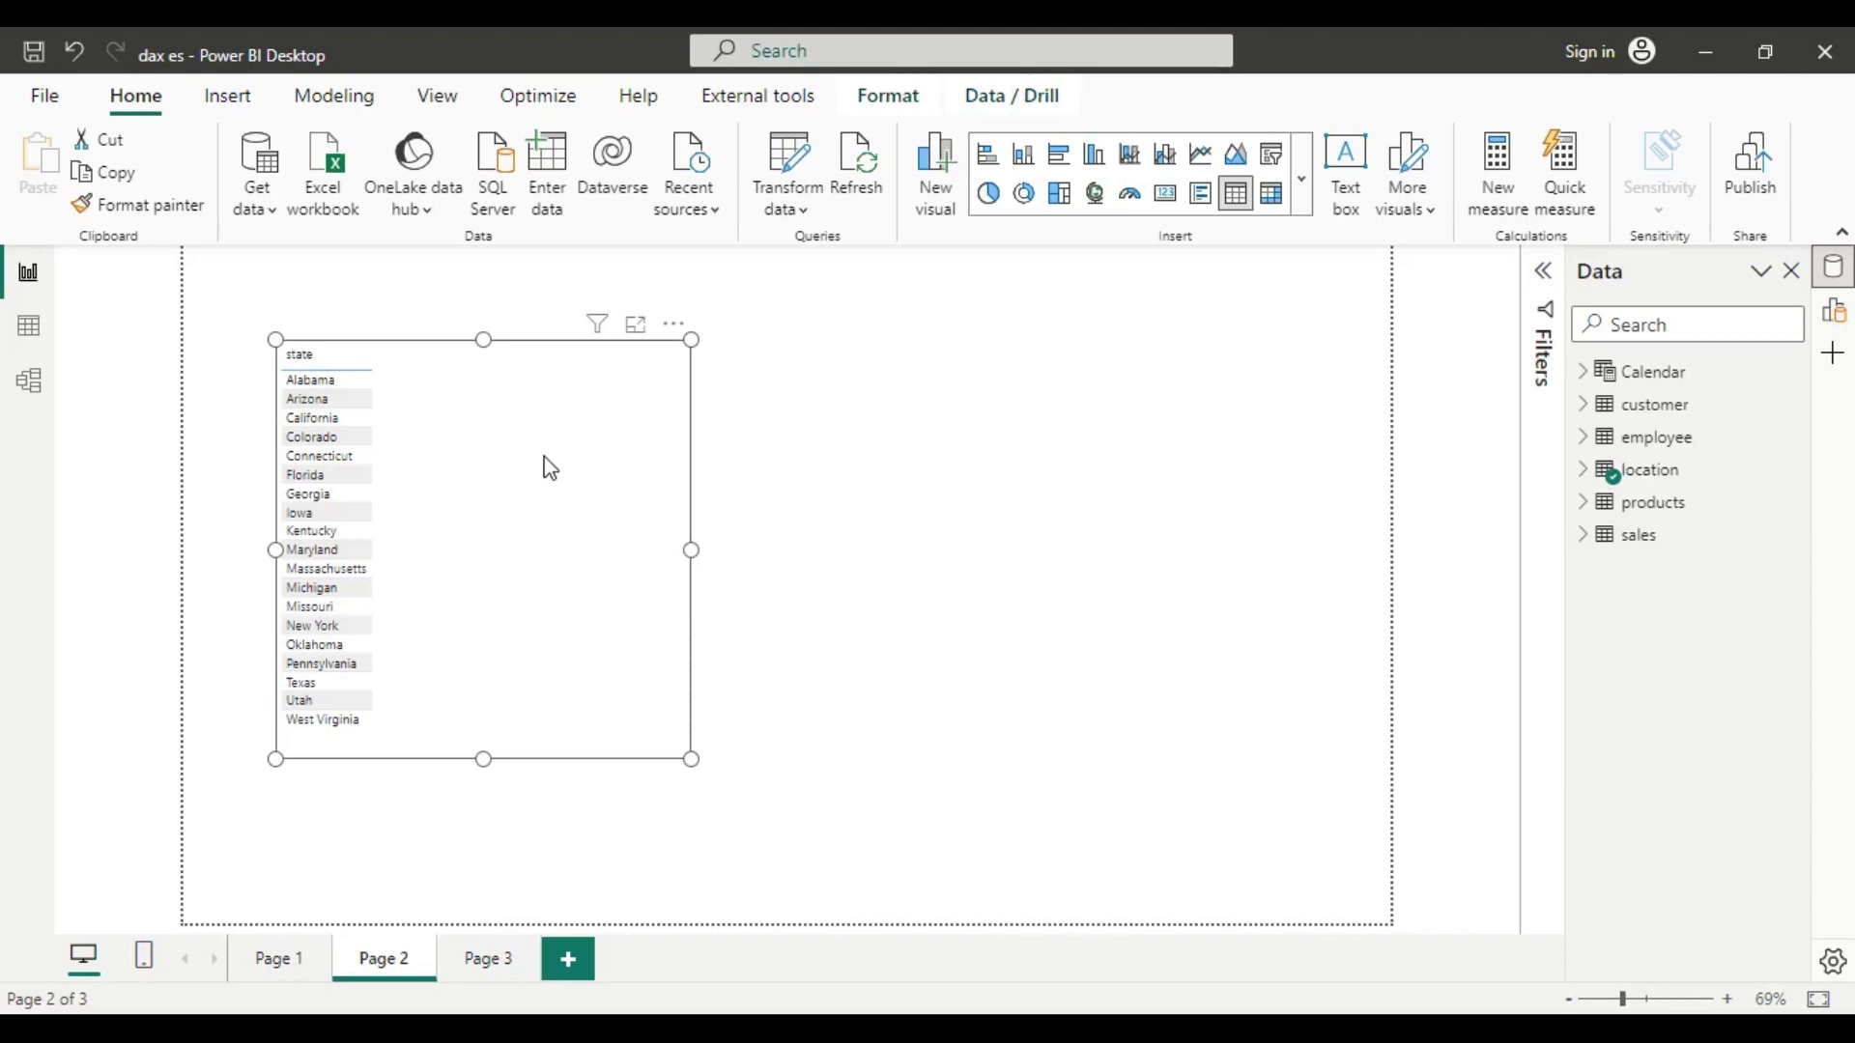
Create a new measure named "all except example" whose formula begins with CALCULATE over [Revenue Measure]
{"action": "left_click", "coordinate": [1581, 471]}
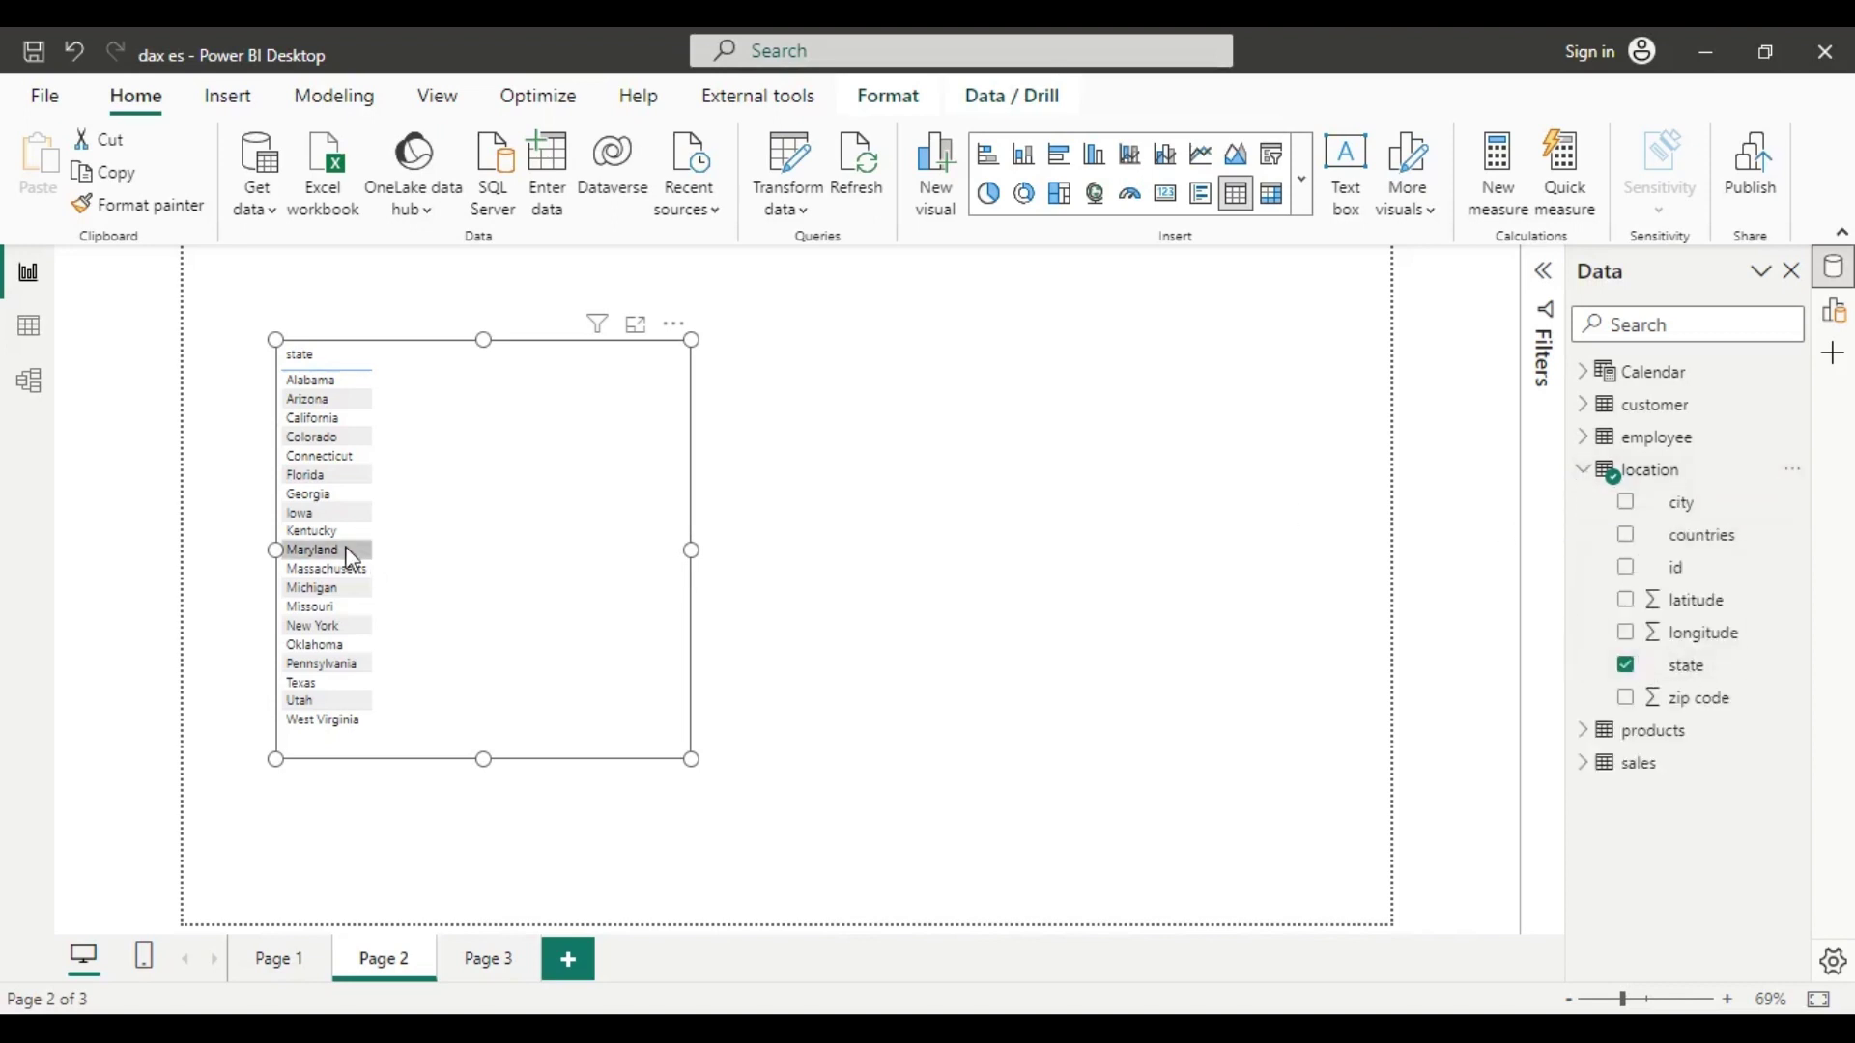
{"action": "left_click", "coordinate": [1583, 472]}
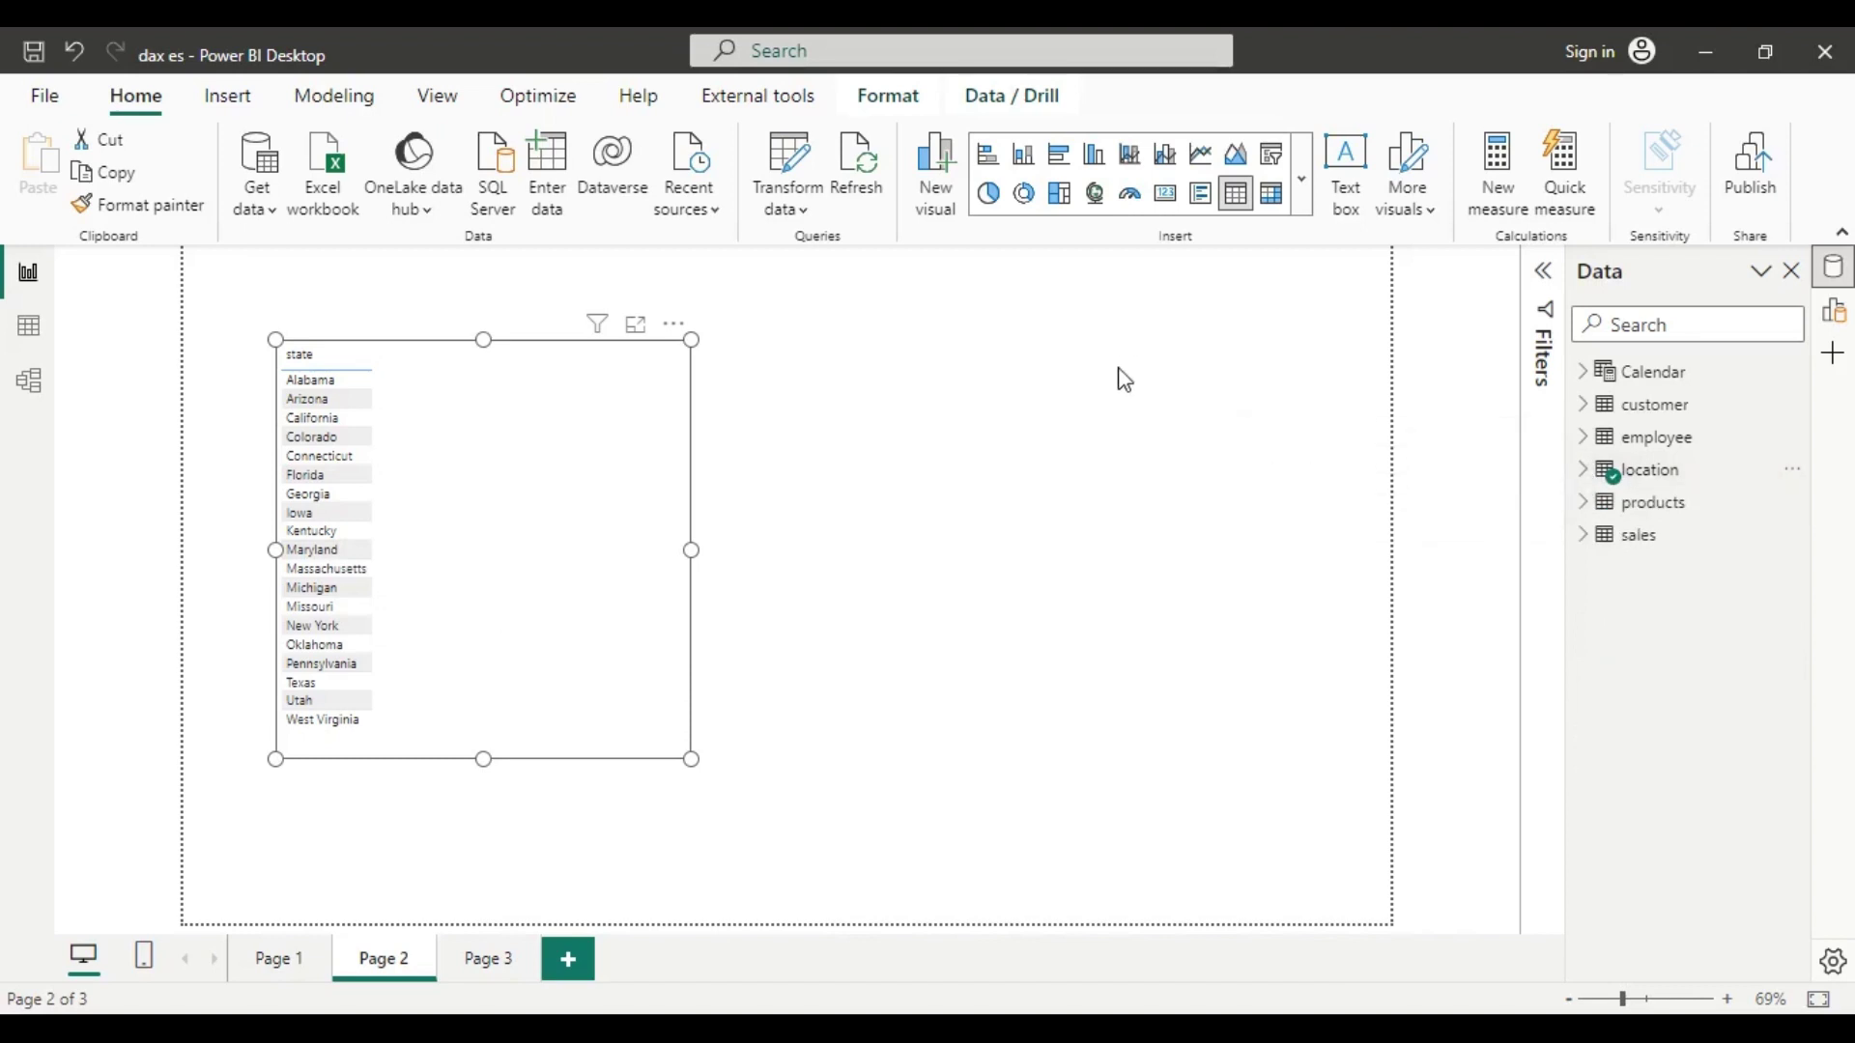
{"action": "left_click", "coordinate": [1482, 201]}
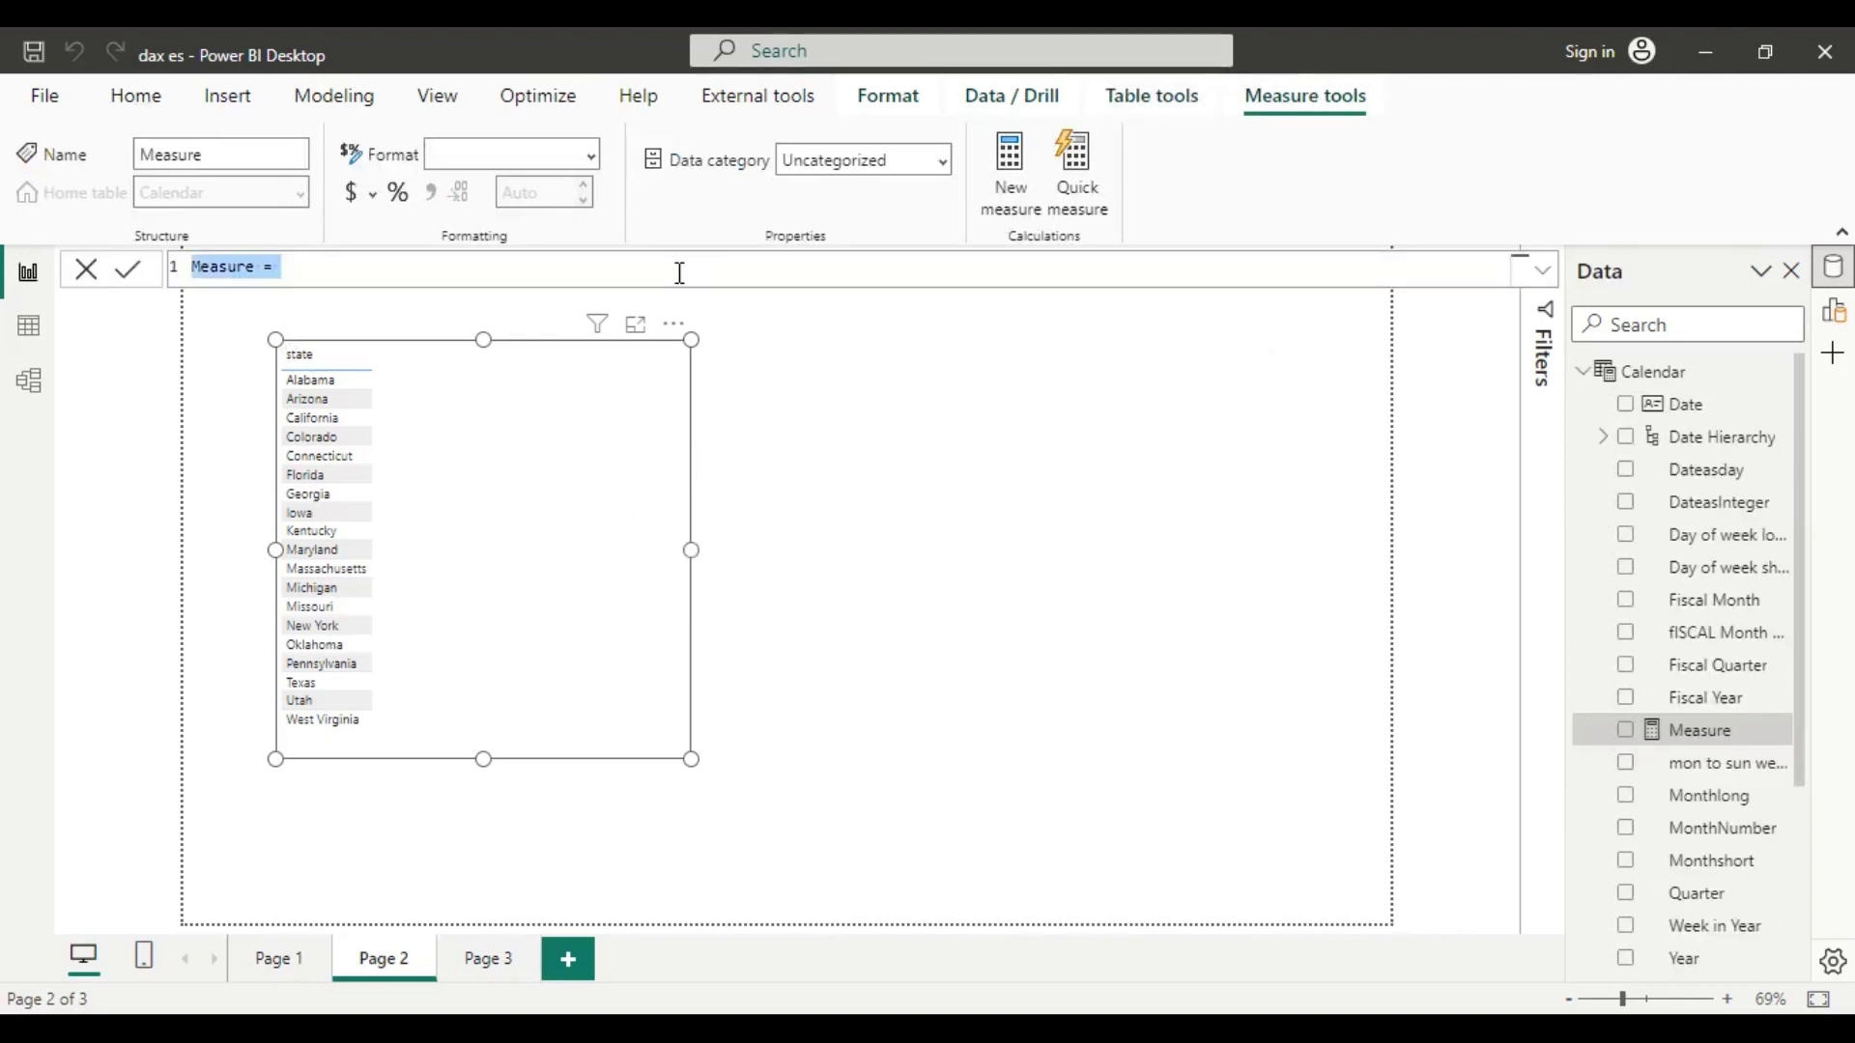
{"action": "type", "text": "all e"}
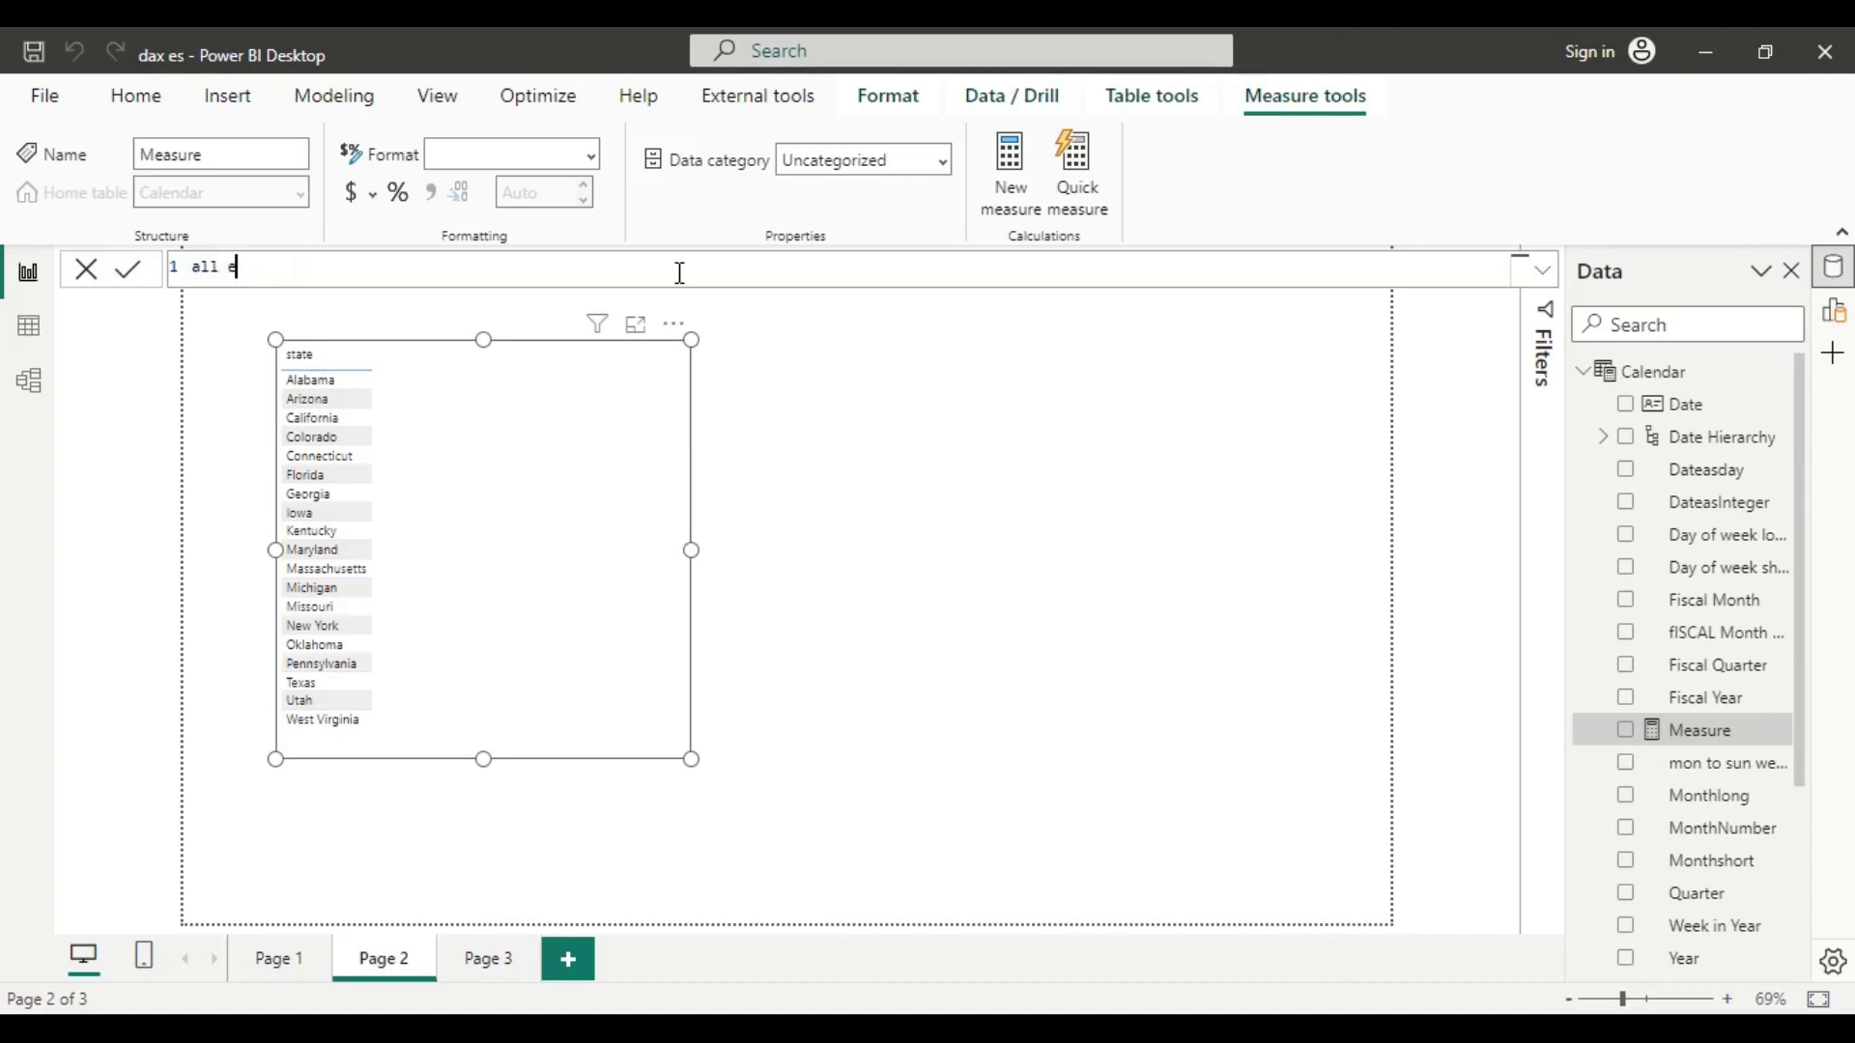
{"action": "type", "text": "xcept example = cal"}
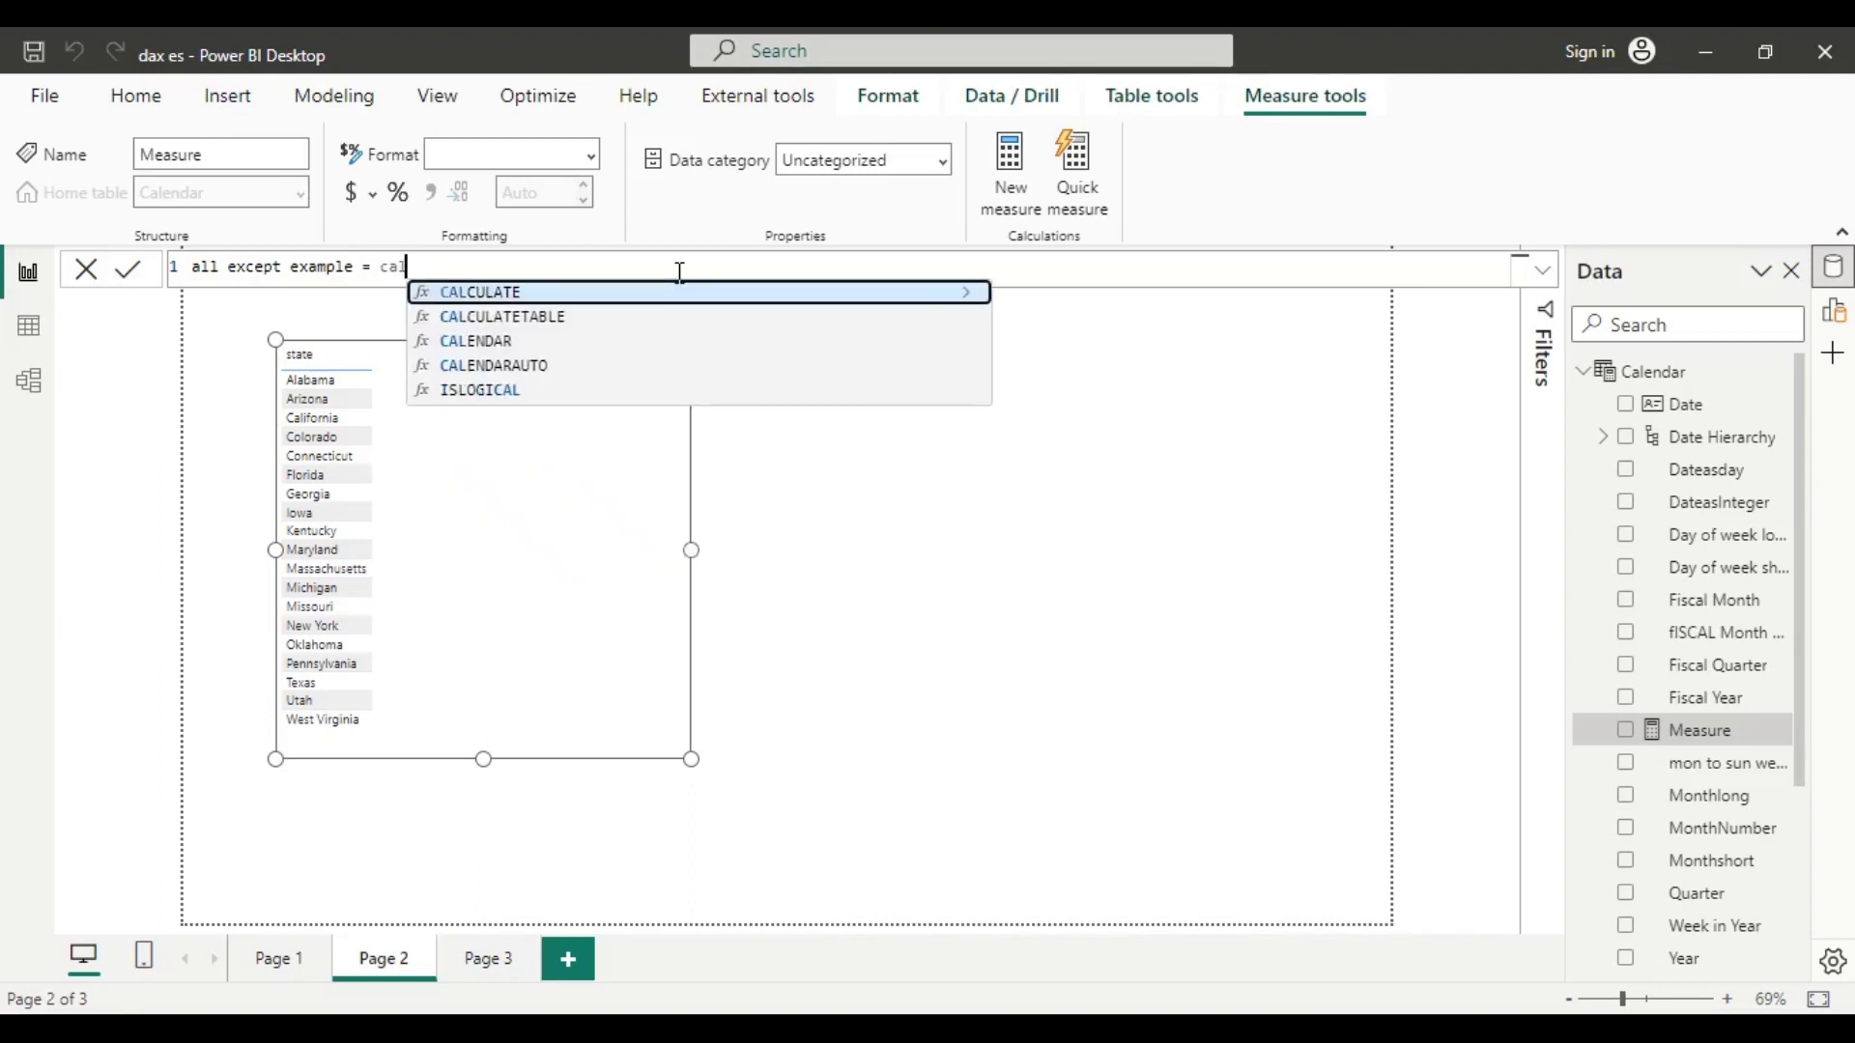
{"action": "key", "text": "Tab"}
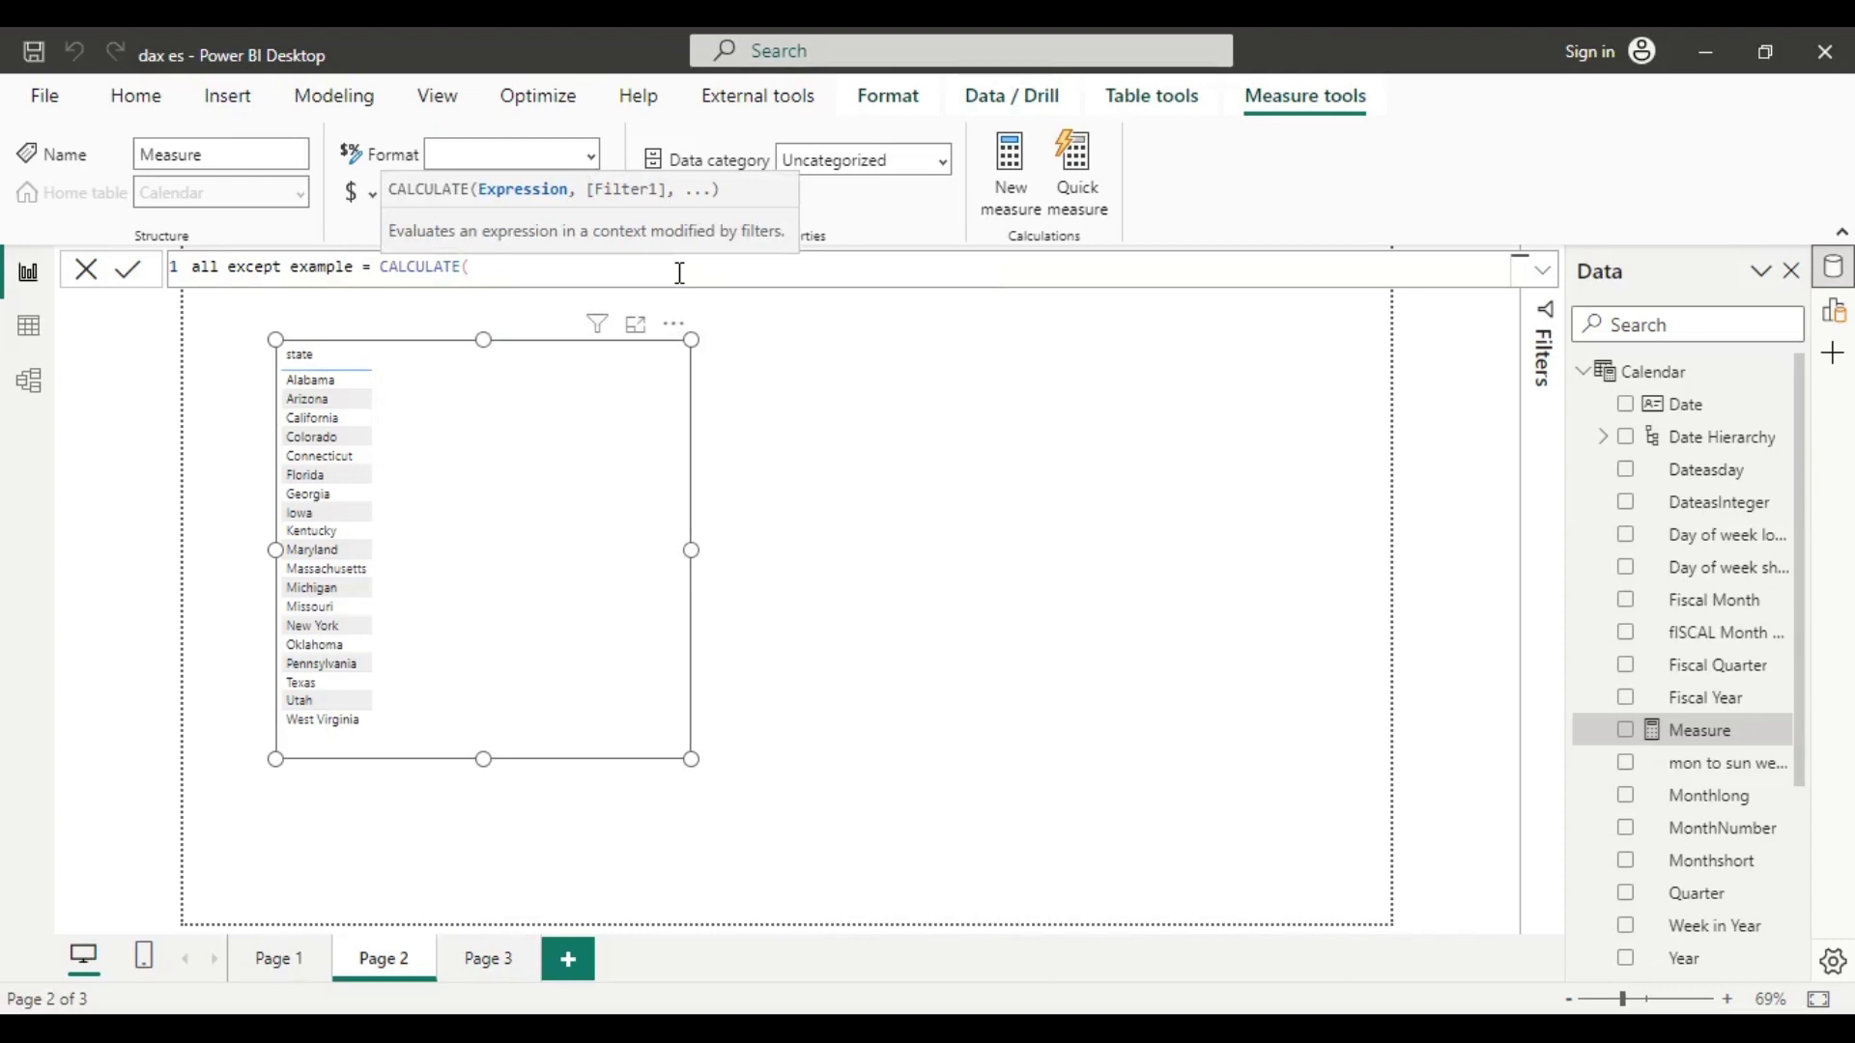
{"action": "type", "text": "["}
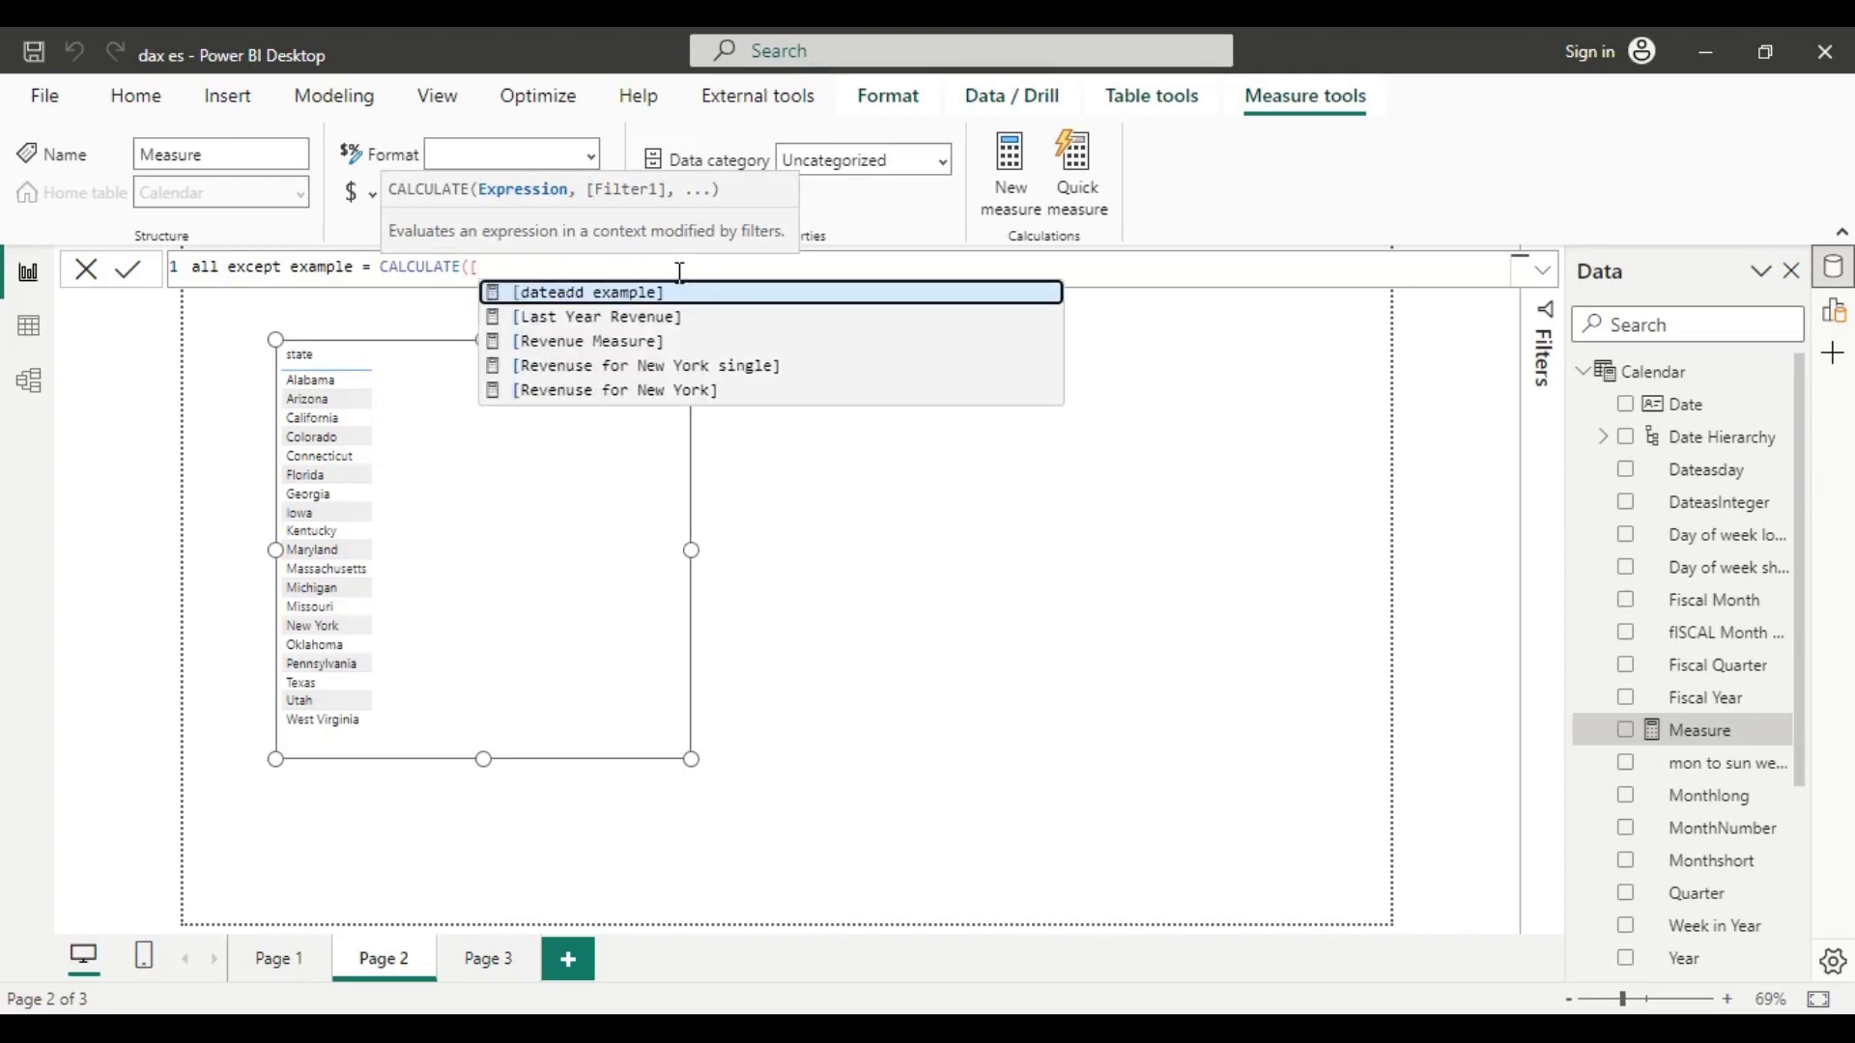
{"action": "key", "text": "Down"}
{"action": "key", "text": "Down"}
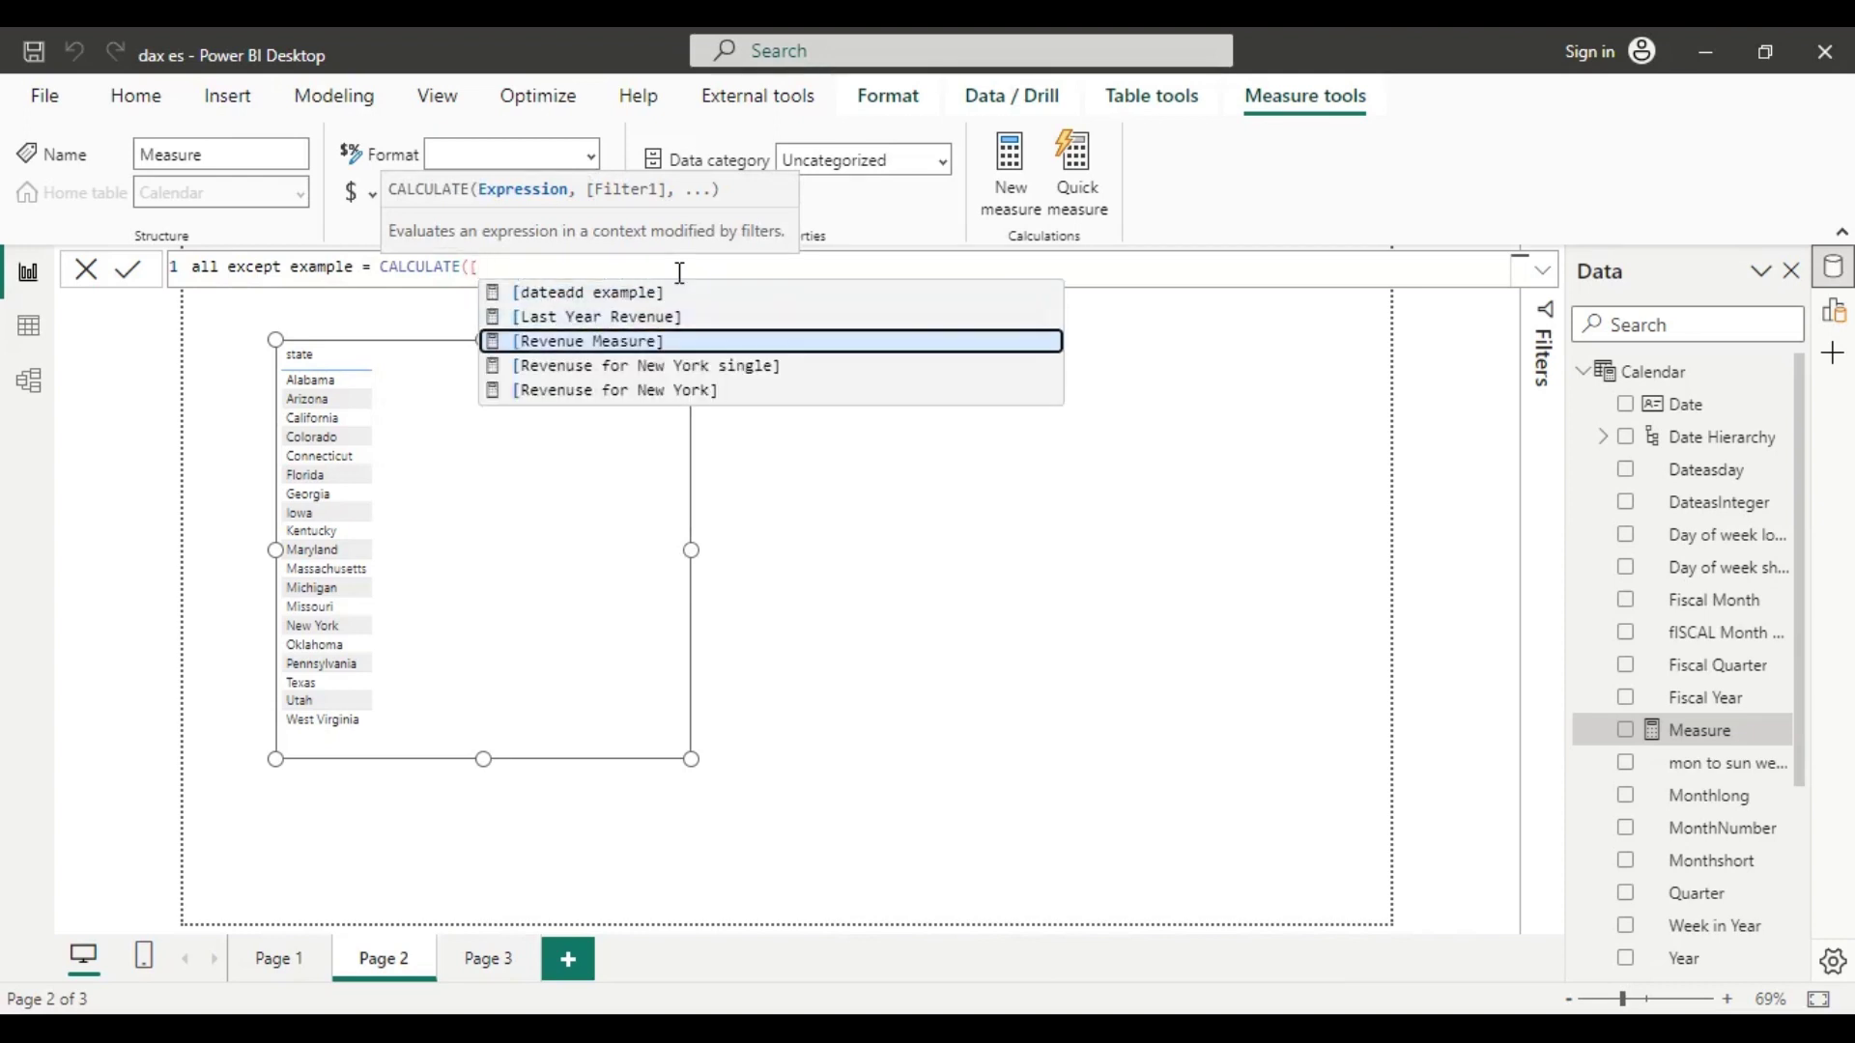
{"action": "key", "text": "Tab"}
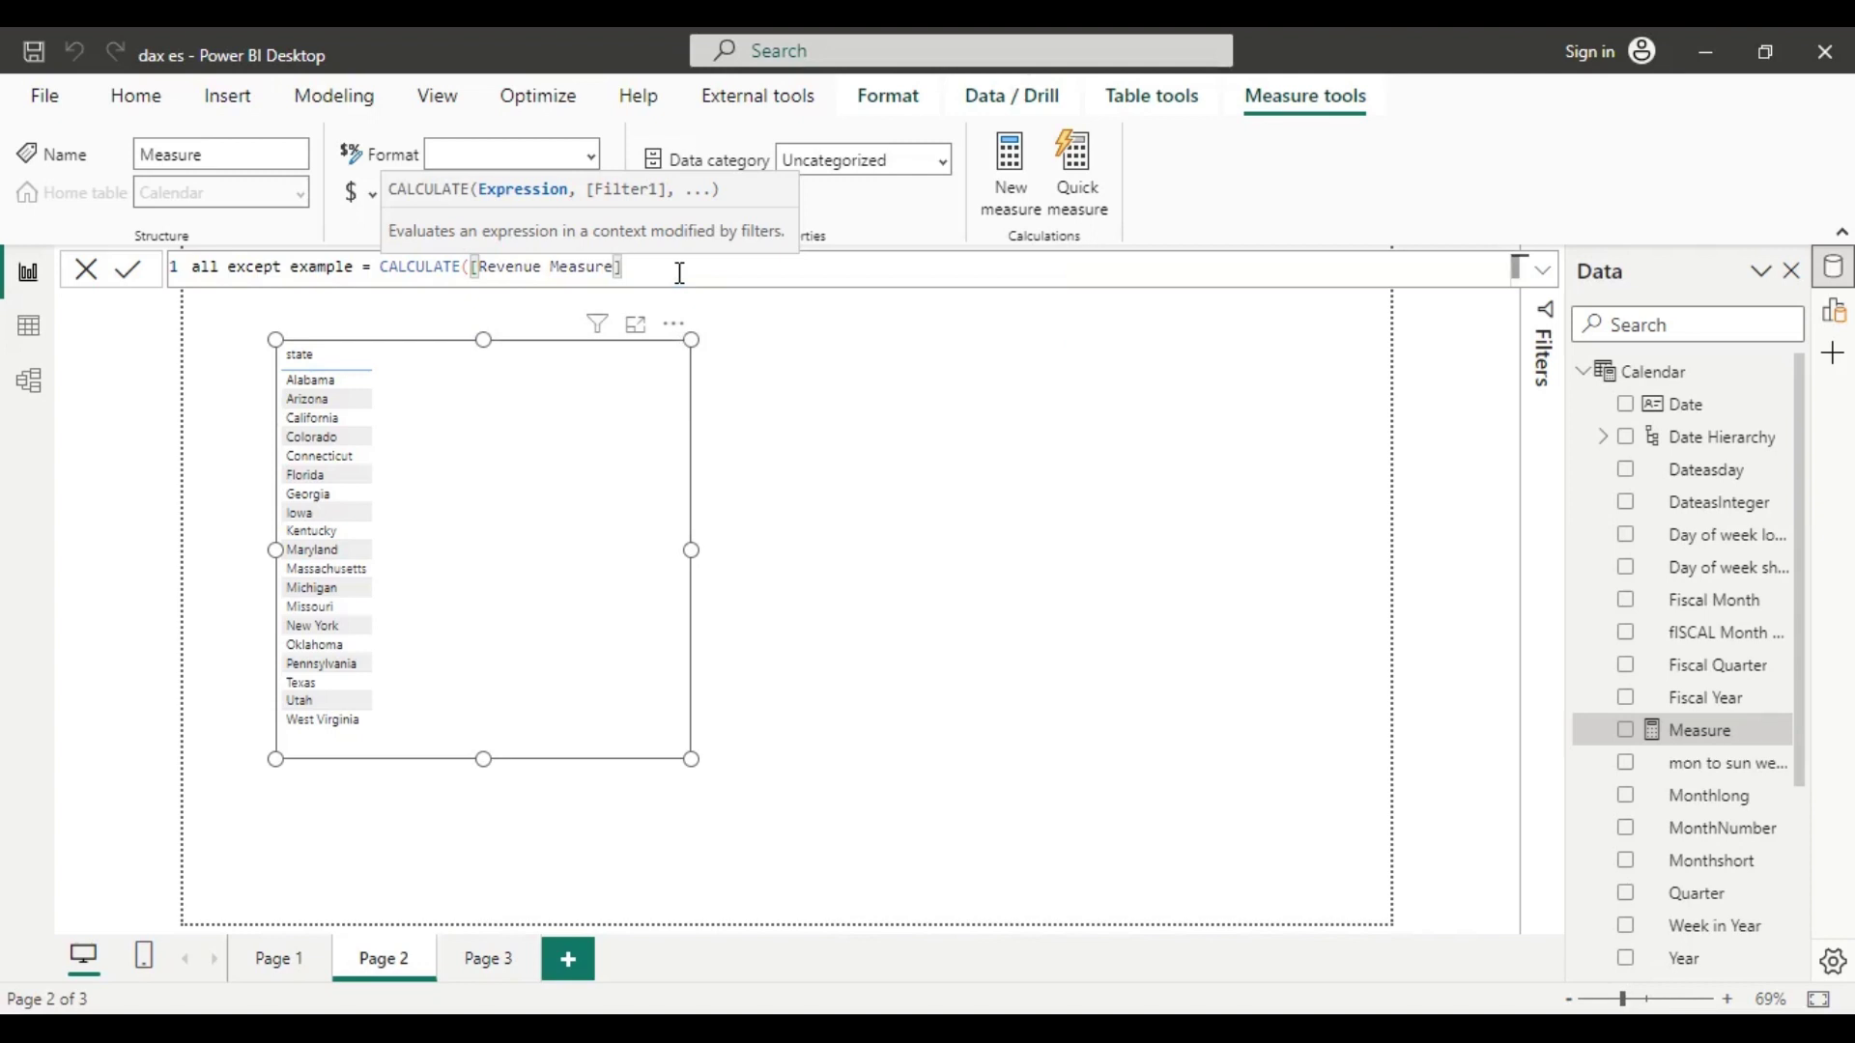
Add ALLEXCEPT as the filter function after [Revenue Measure] in the "all except example" formula
{"action": "type", "text": ",all"}
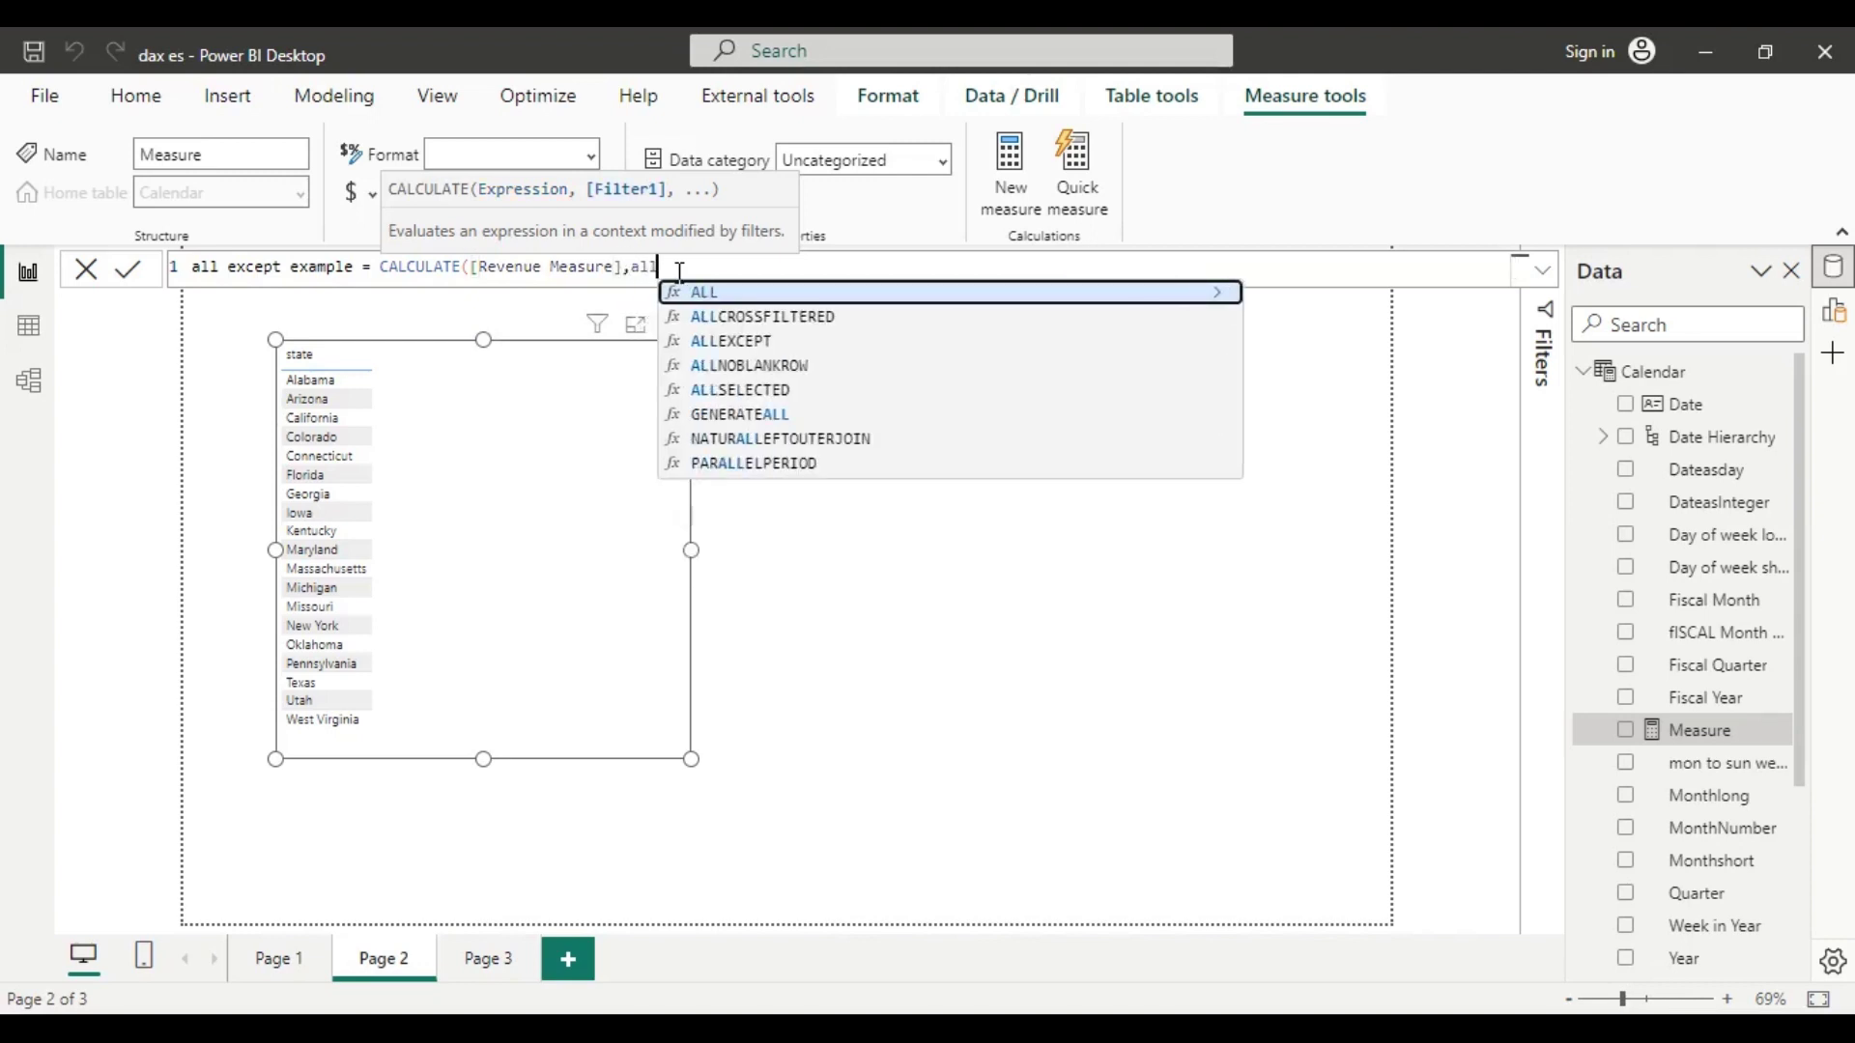
{"action": "type", "text": "ex"}
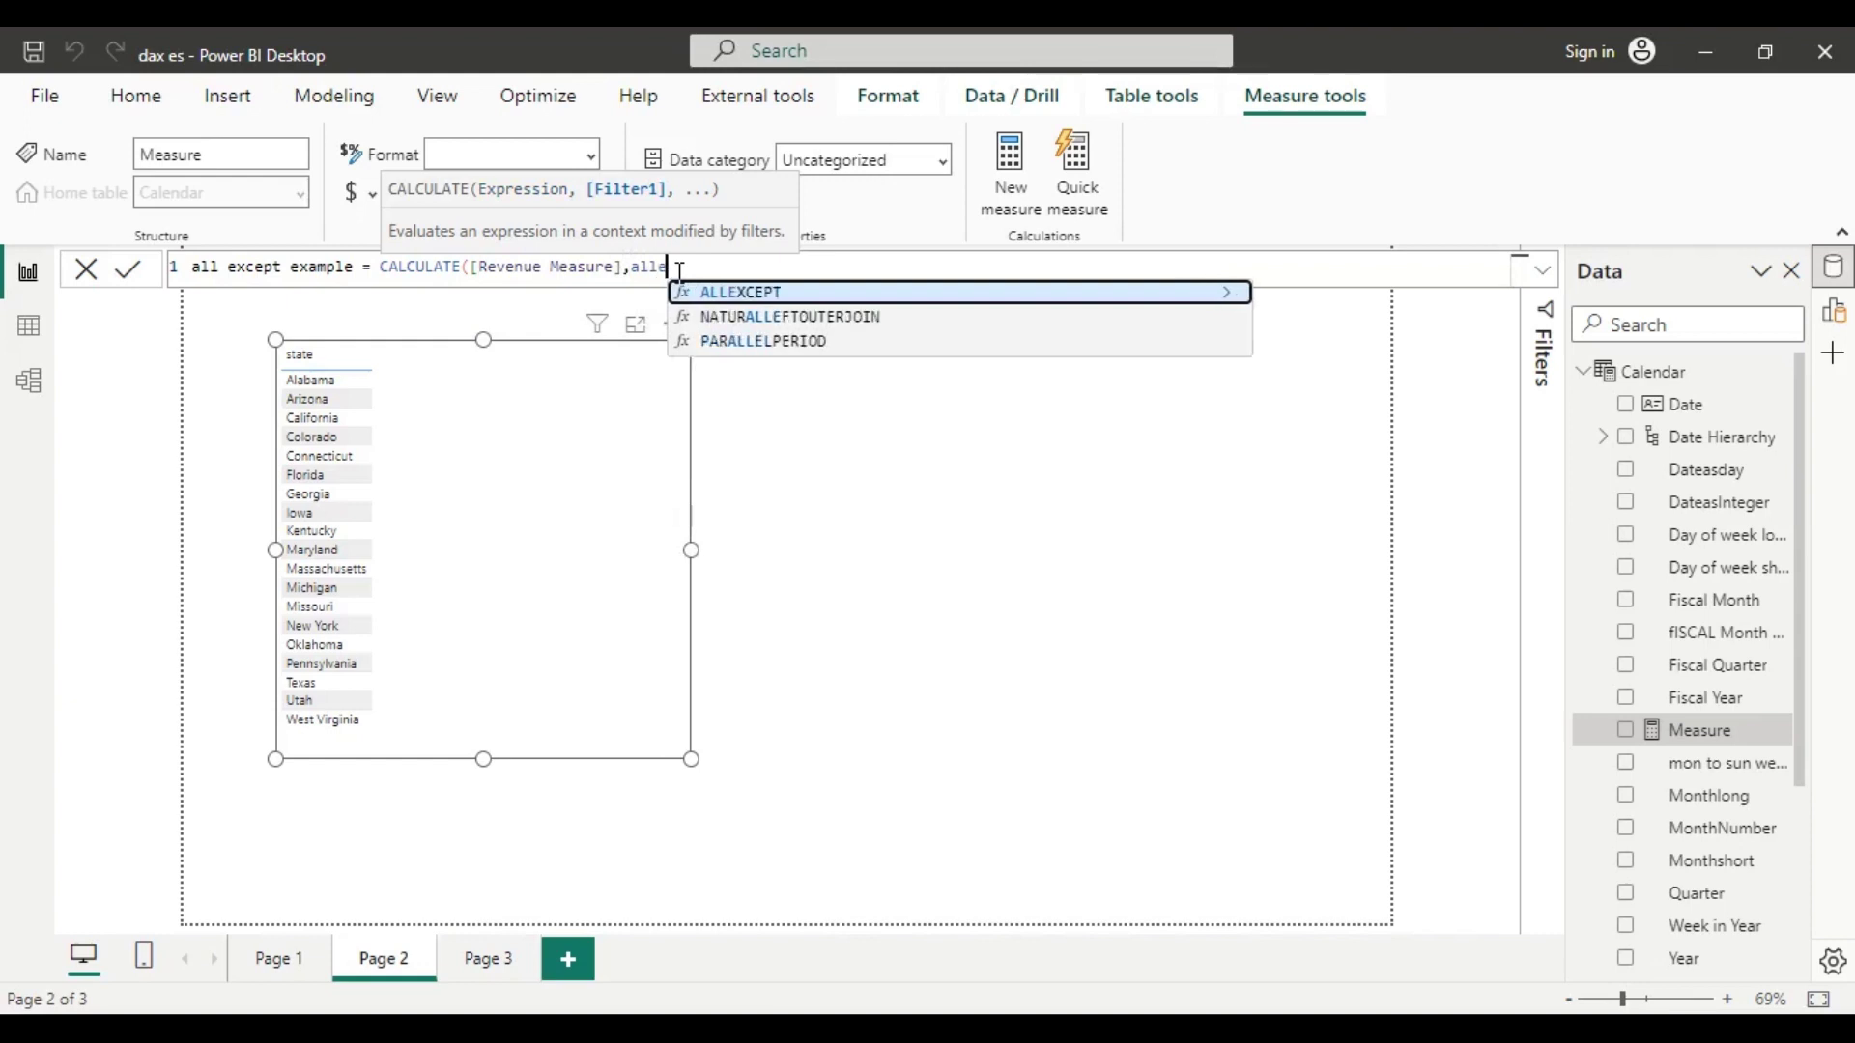
{"action": "type", "text": "c"}
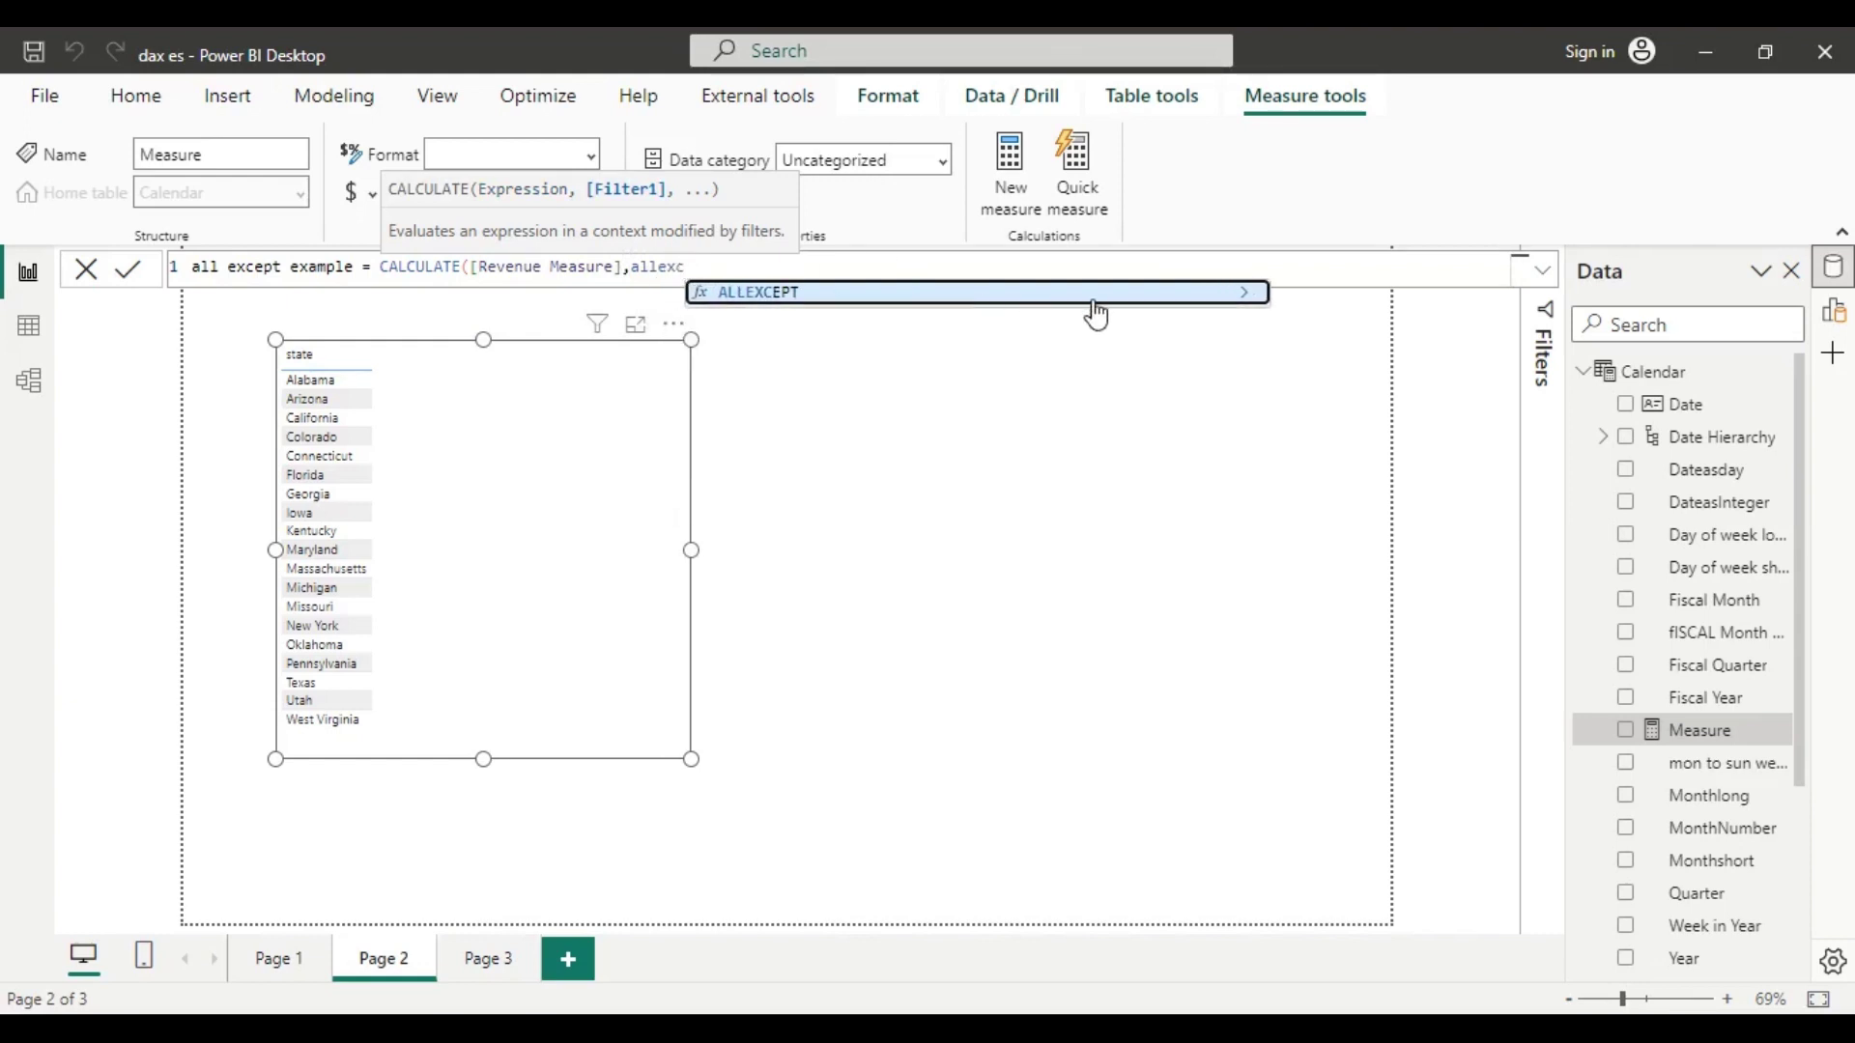
{"action": "left_click", "coordinate": [1247, 293]}
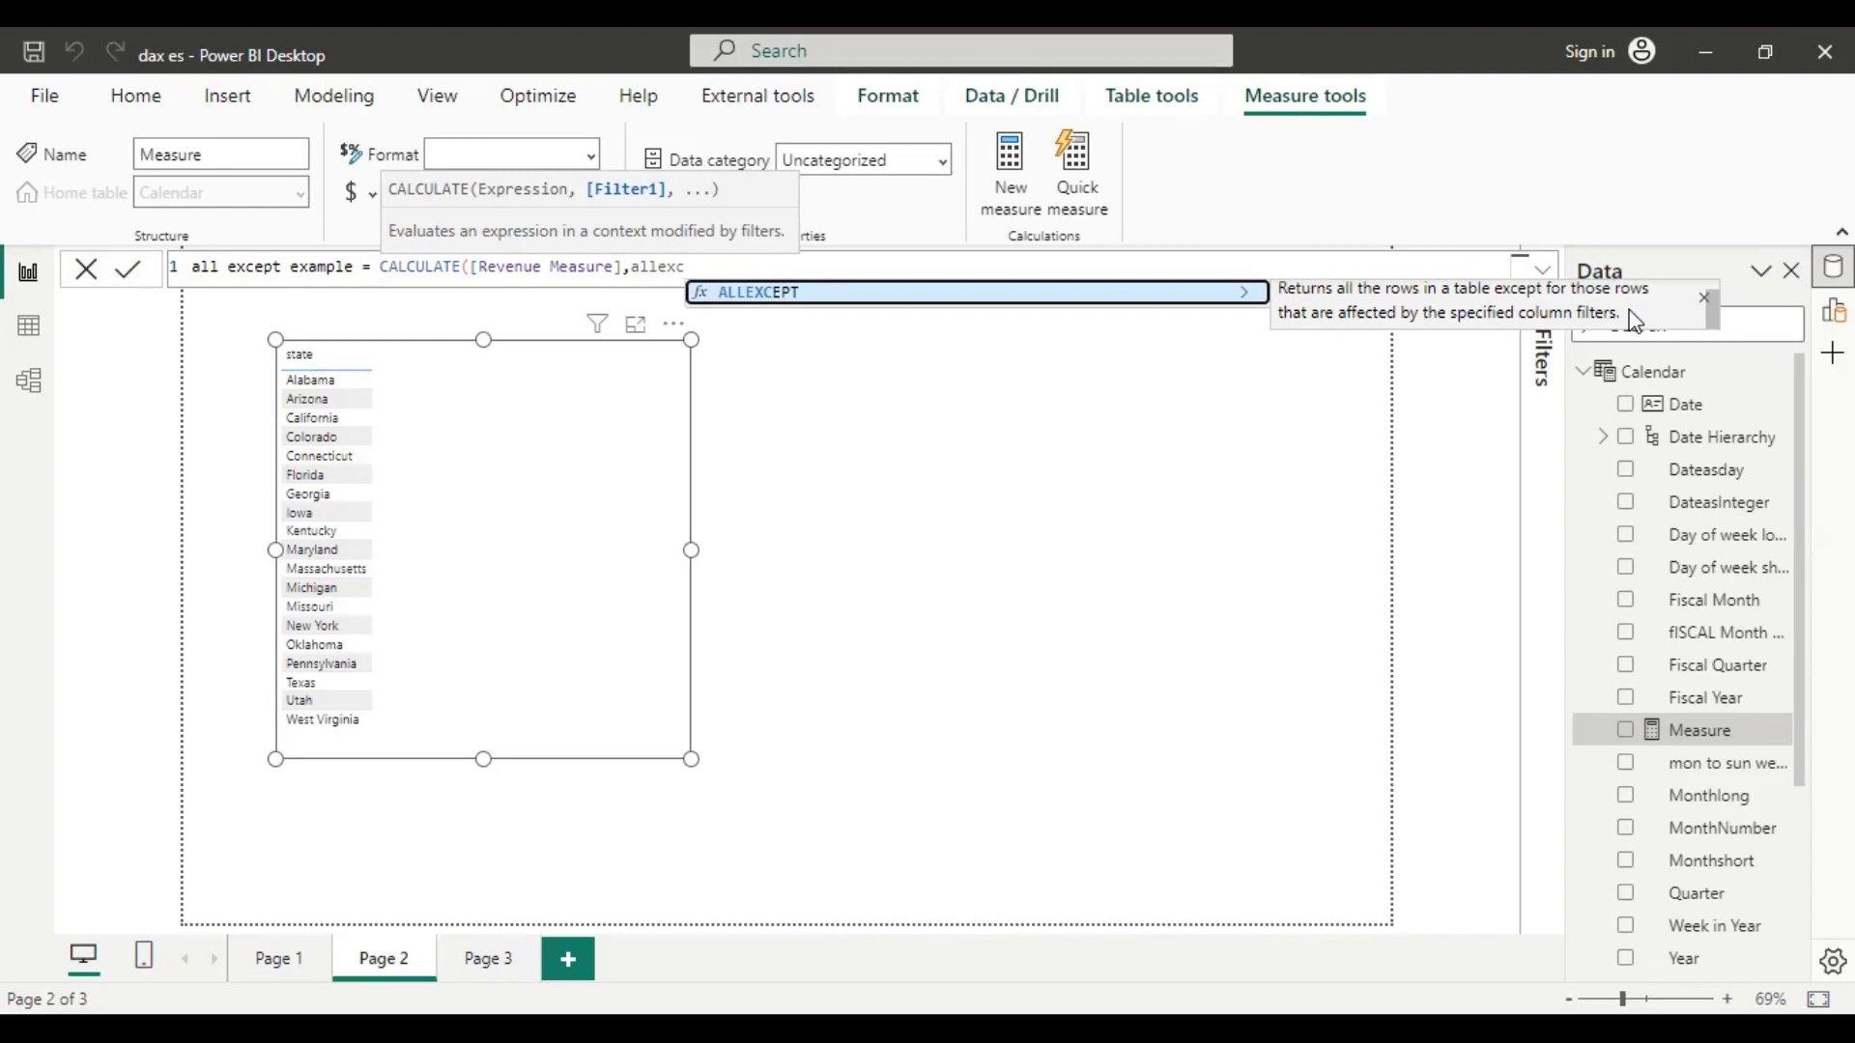
{"action": "key", "text": "Tab"}
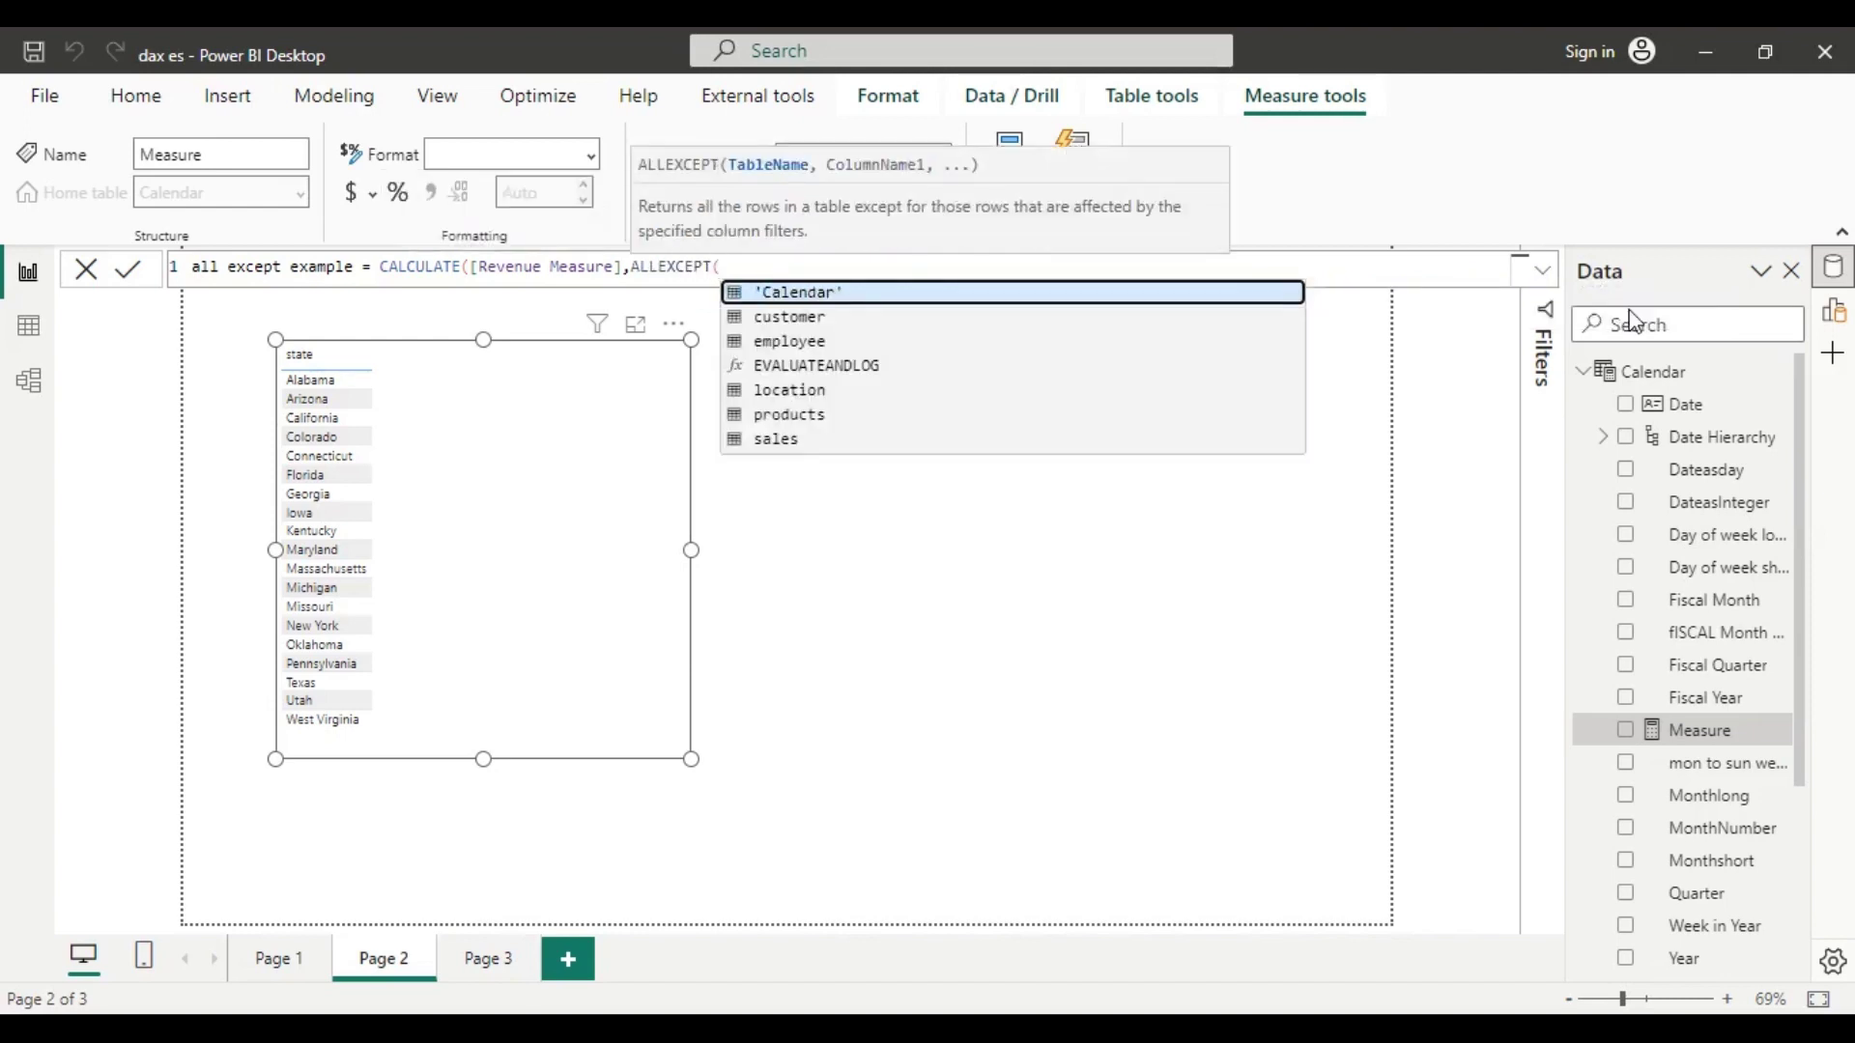
Give ALLEXCEPT the arguments location and location[state], commit the closed formula, and add the measure to the state table
{"action": "type", "text": "lo"}
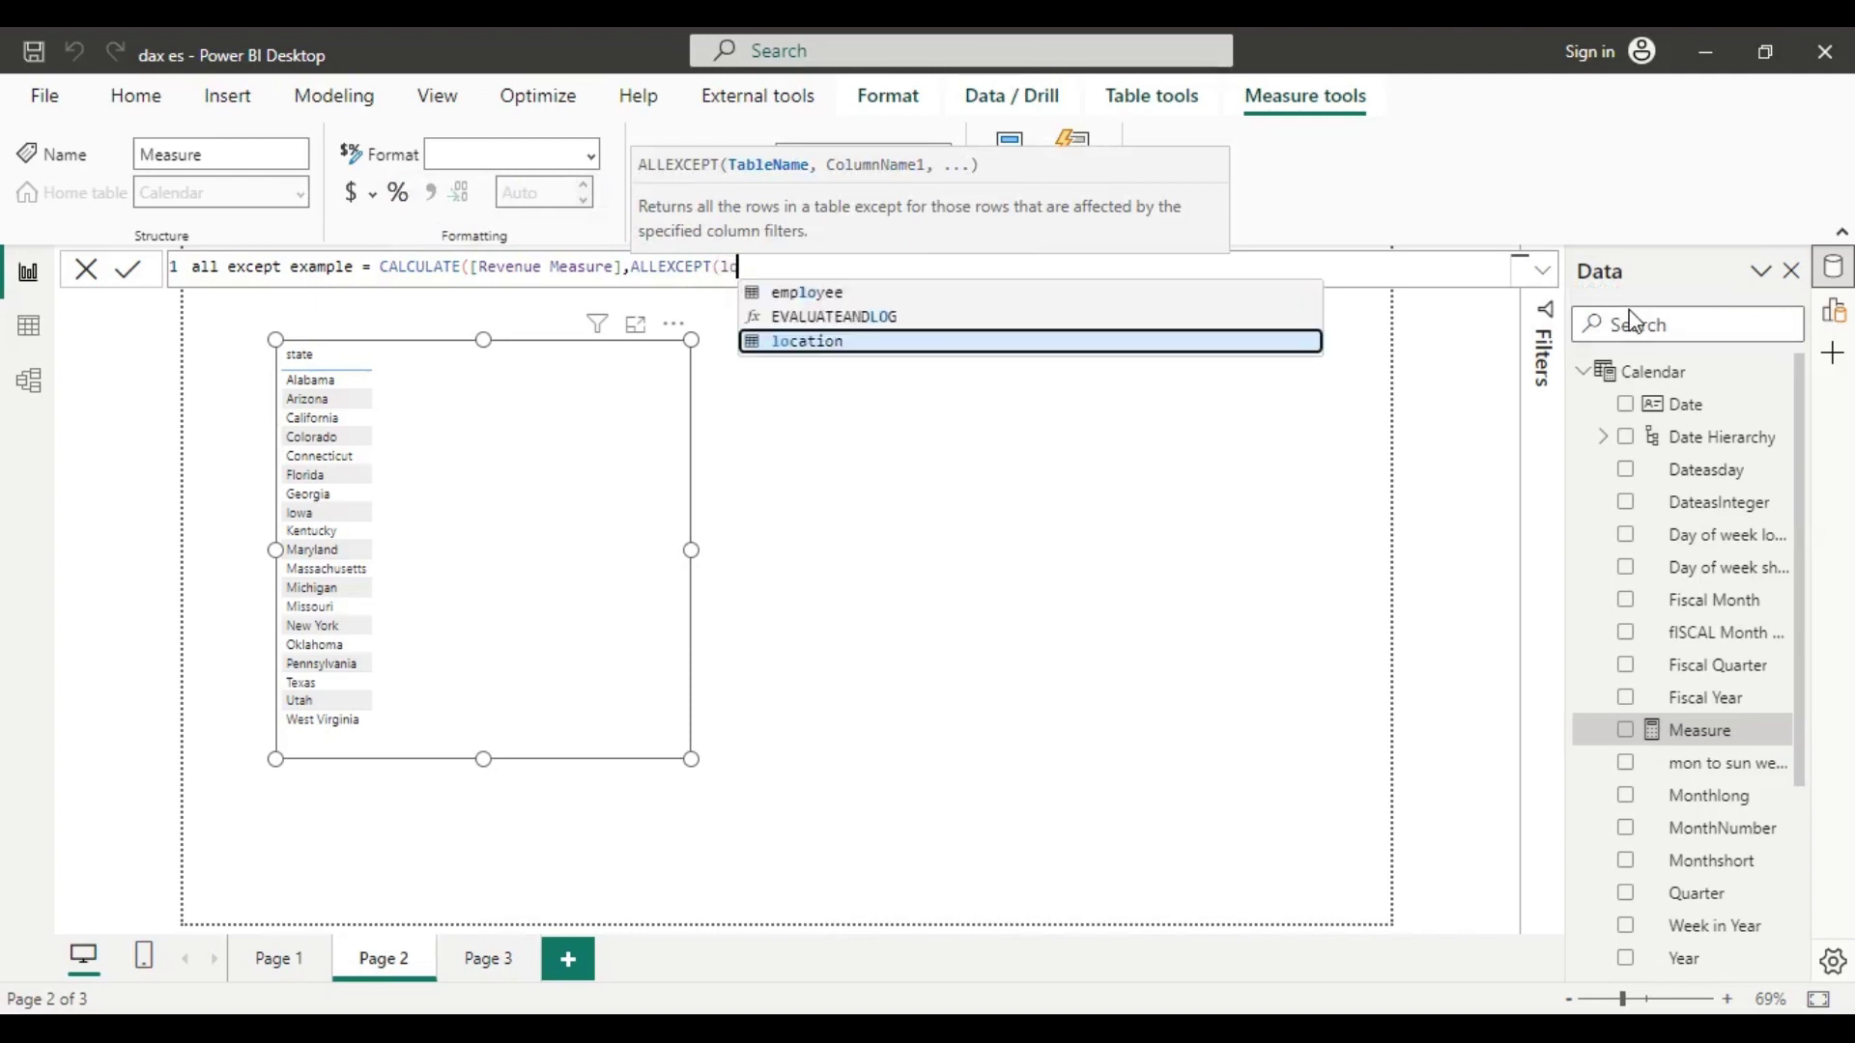
{"action": "key", "text": "Tab"}
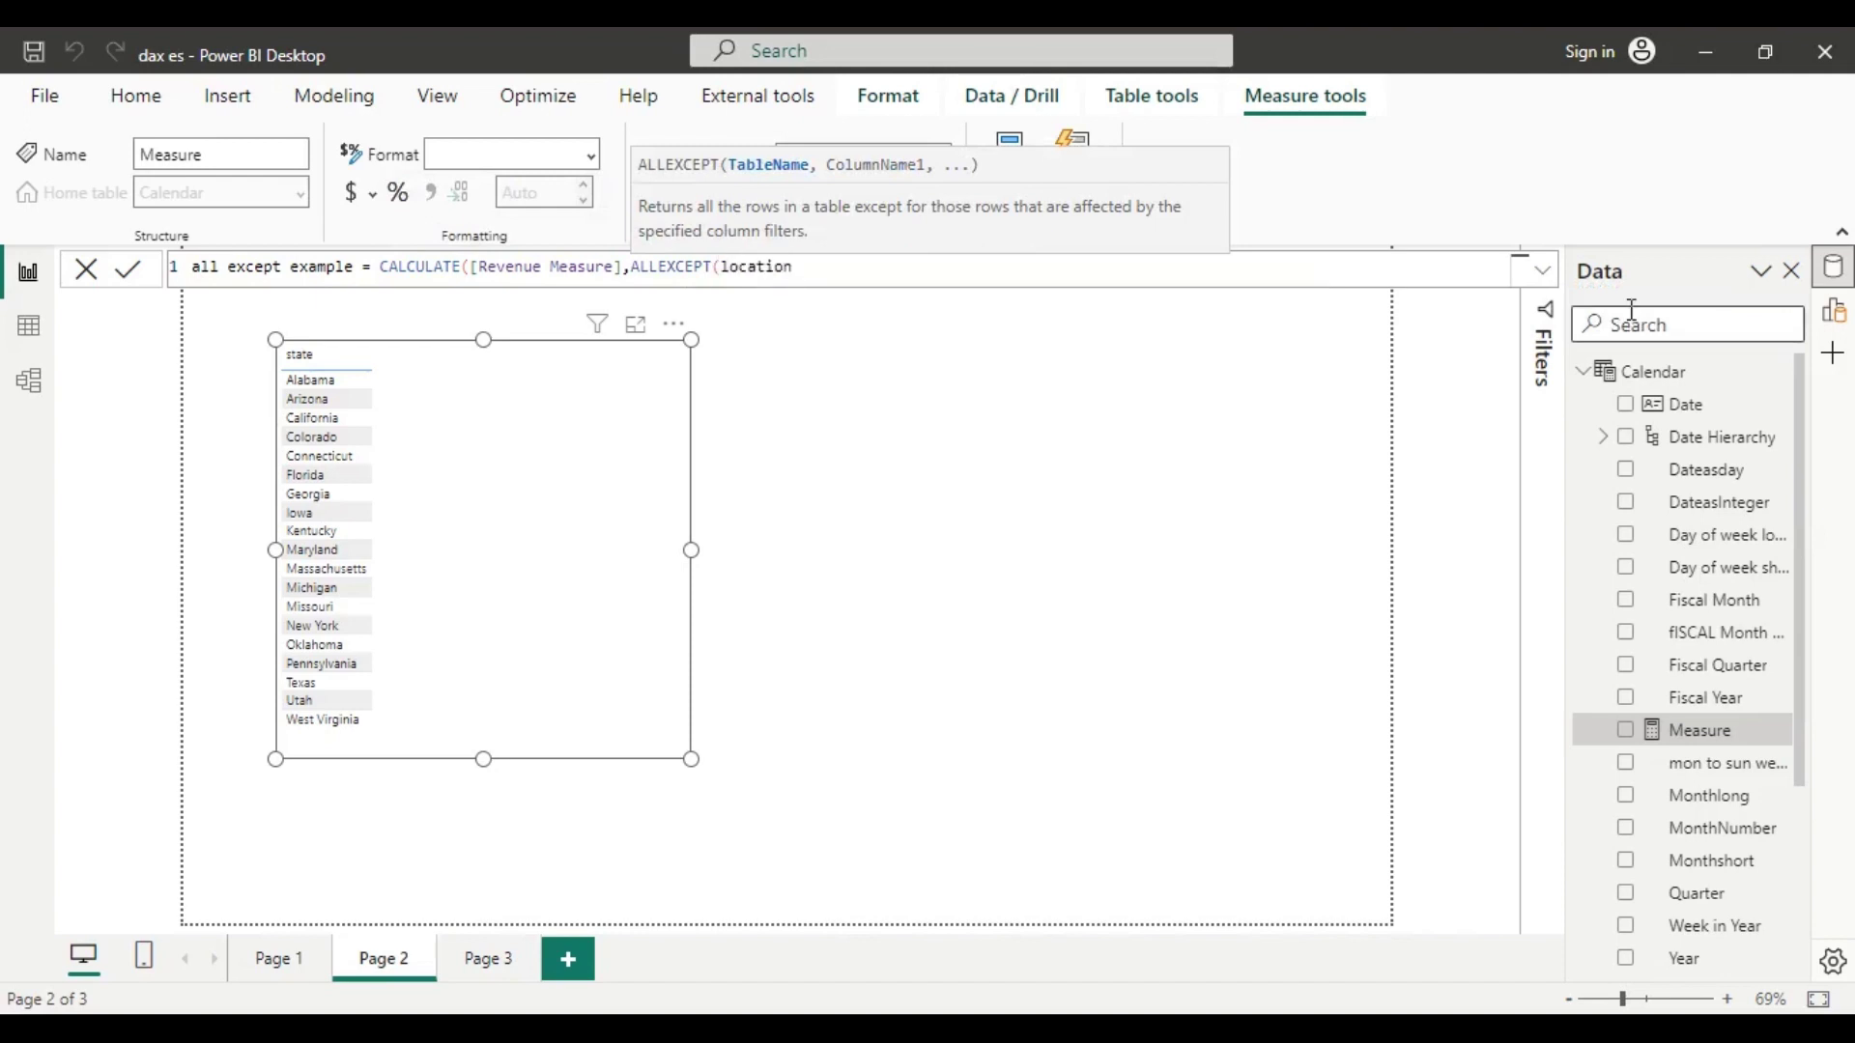
{"action": "type", "text": ","}
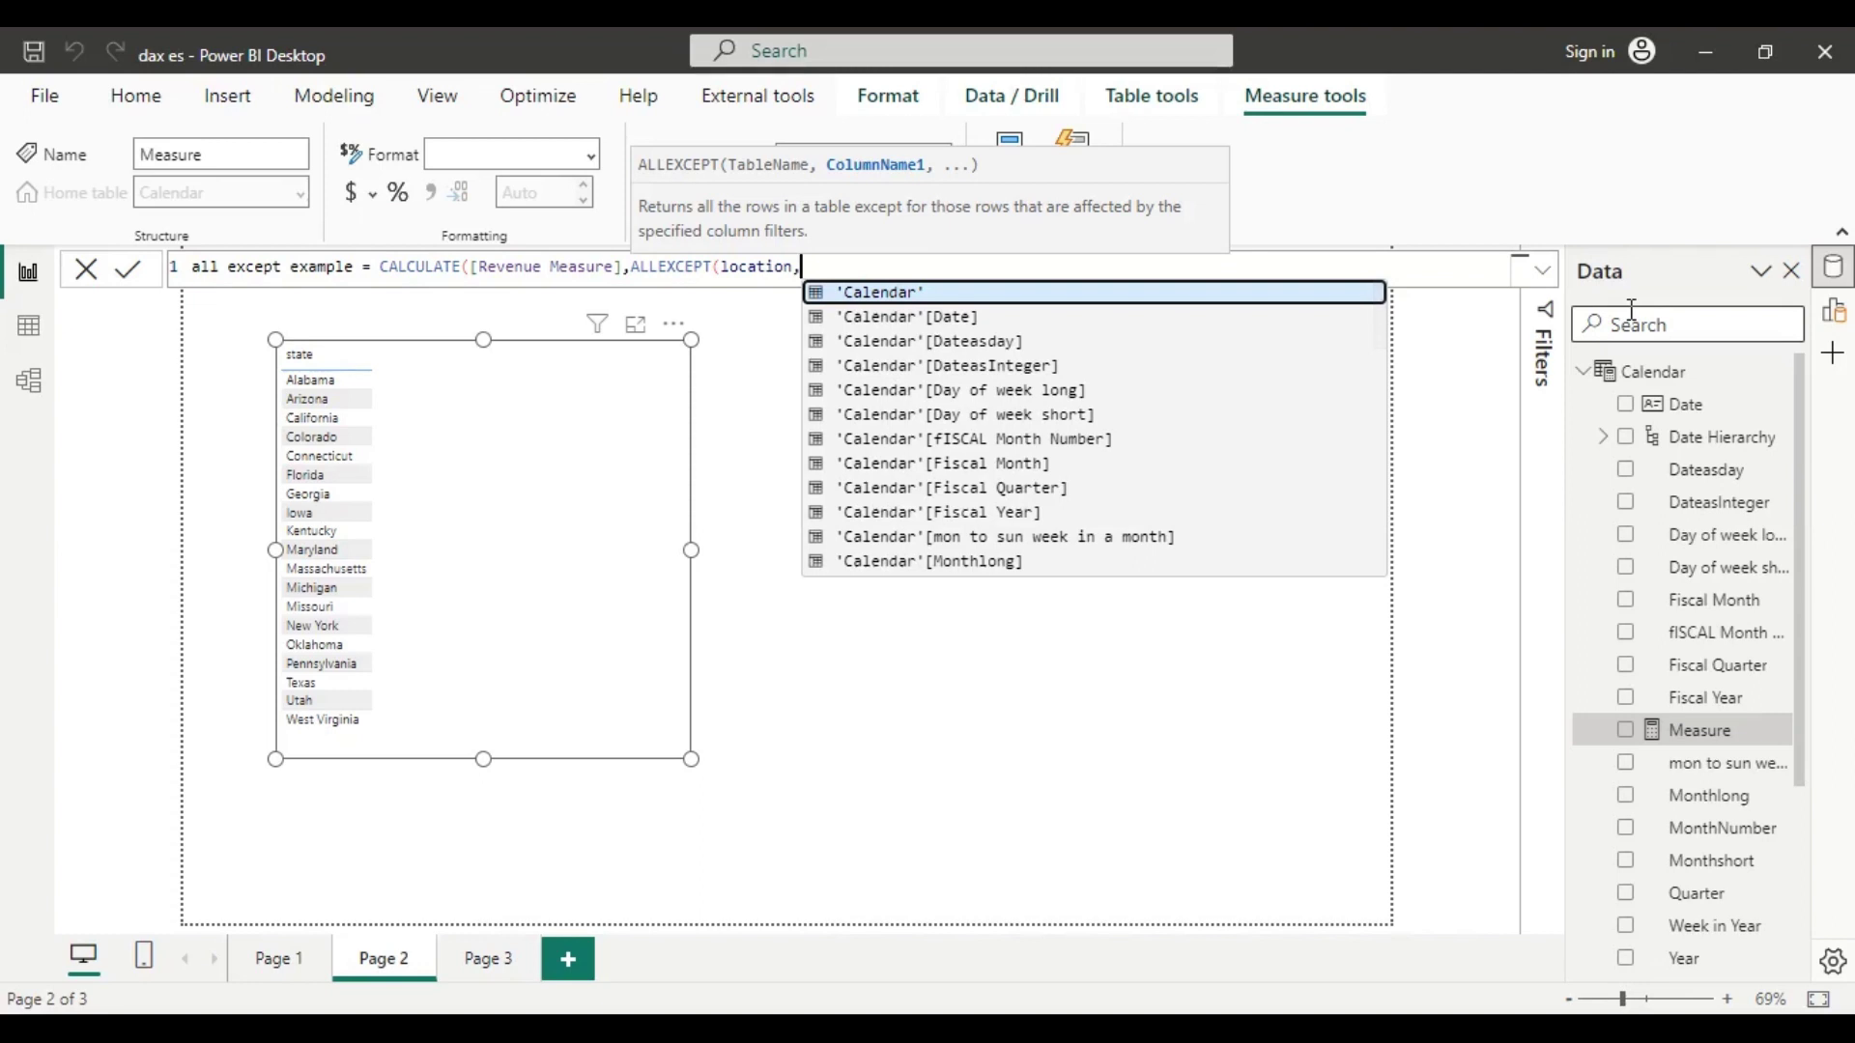
{"action": "type", "text": "loc"}
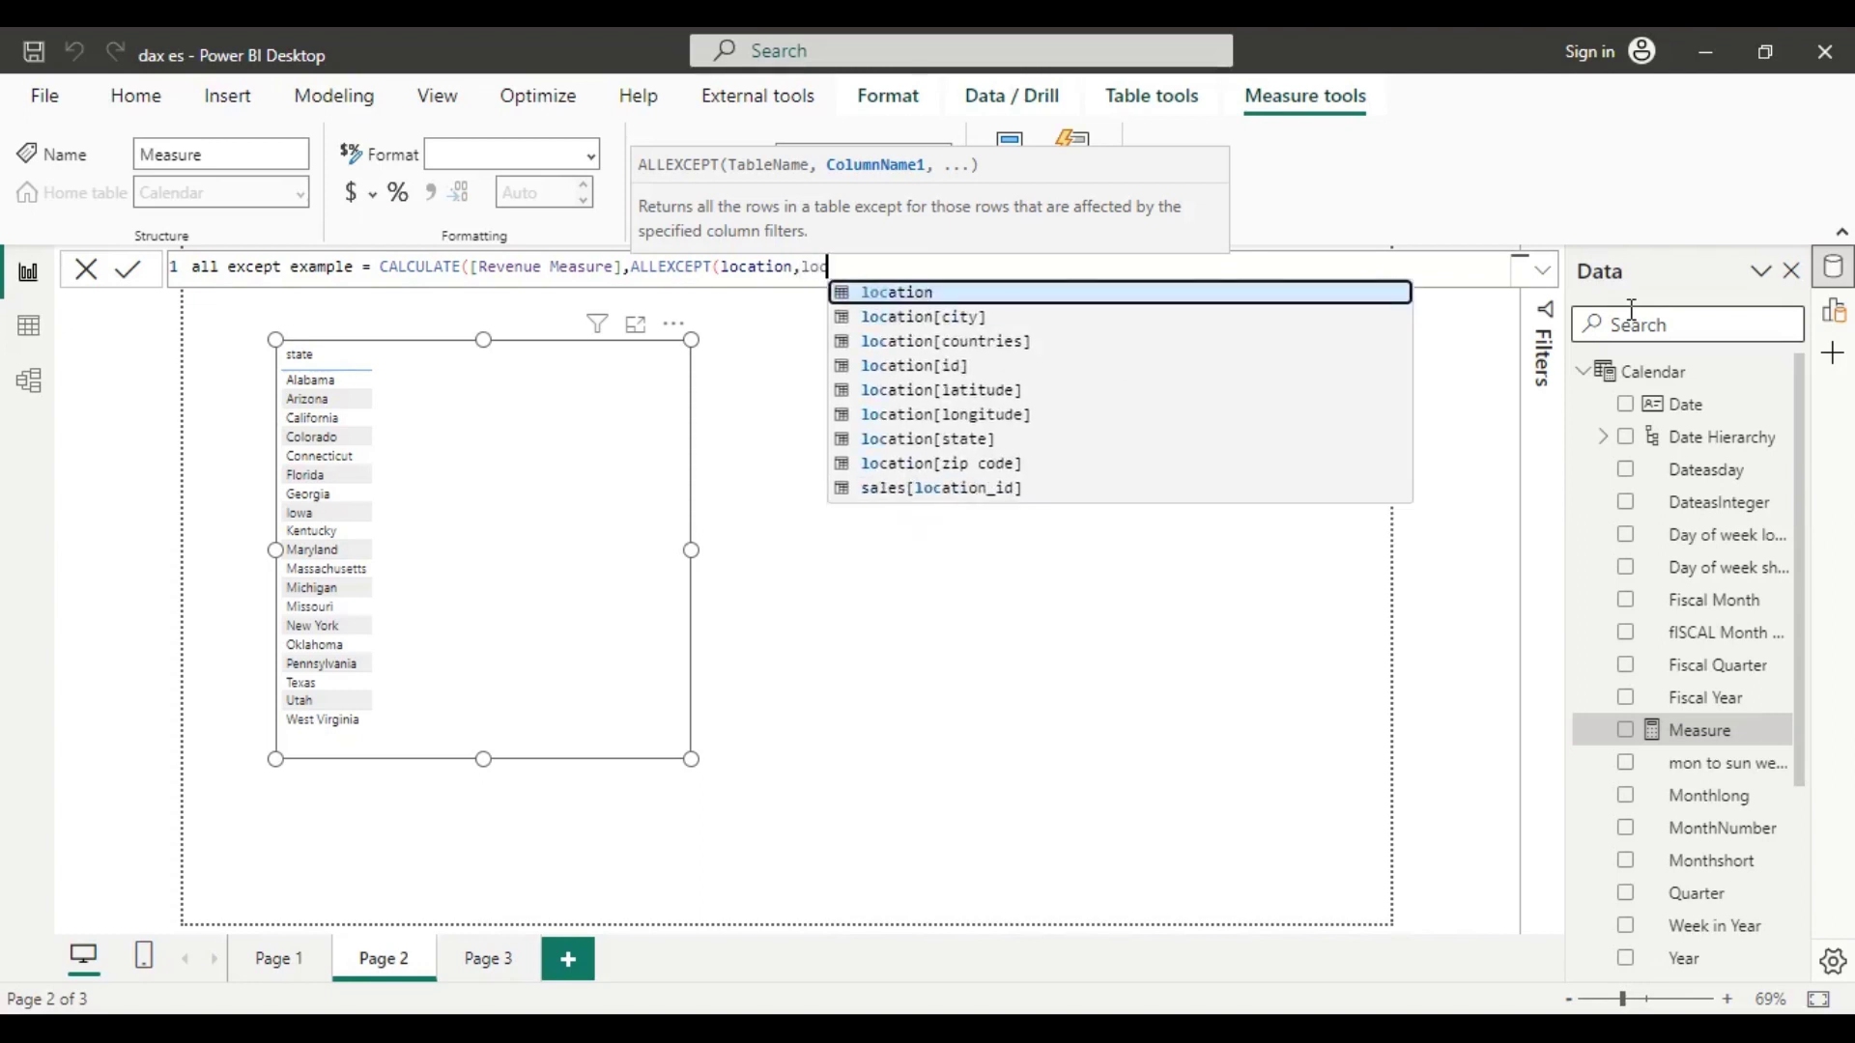
{"action": "left_click", "coordinate": [1106, 442]}
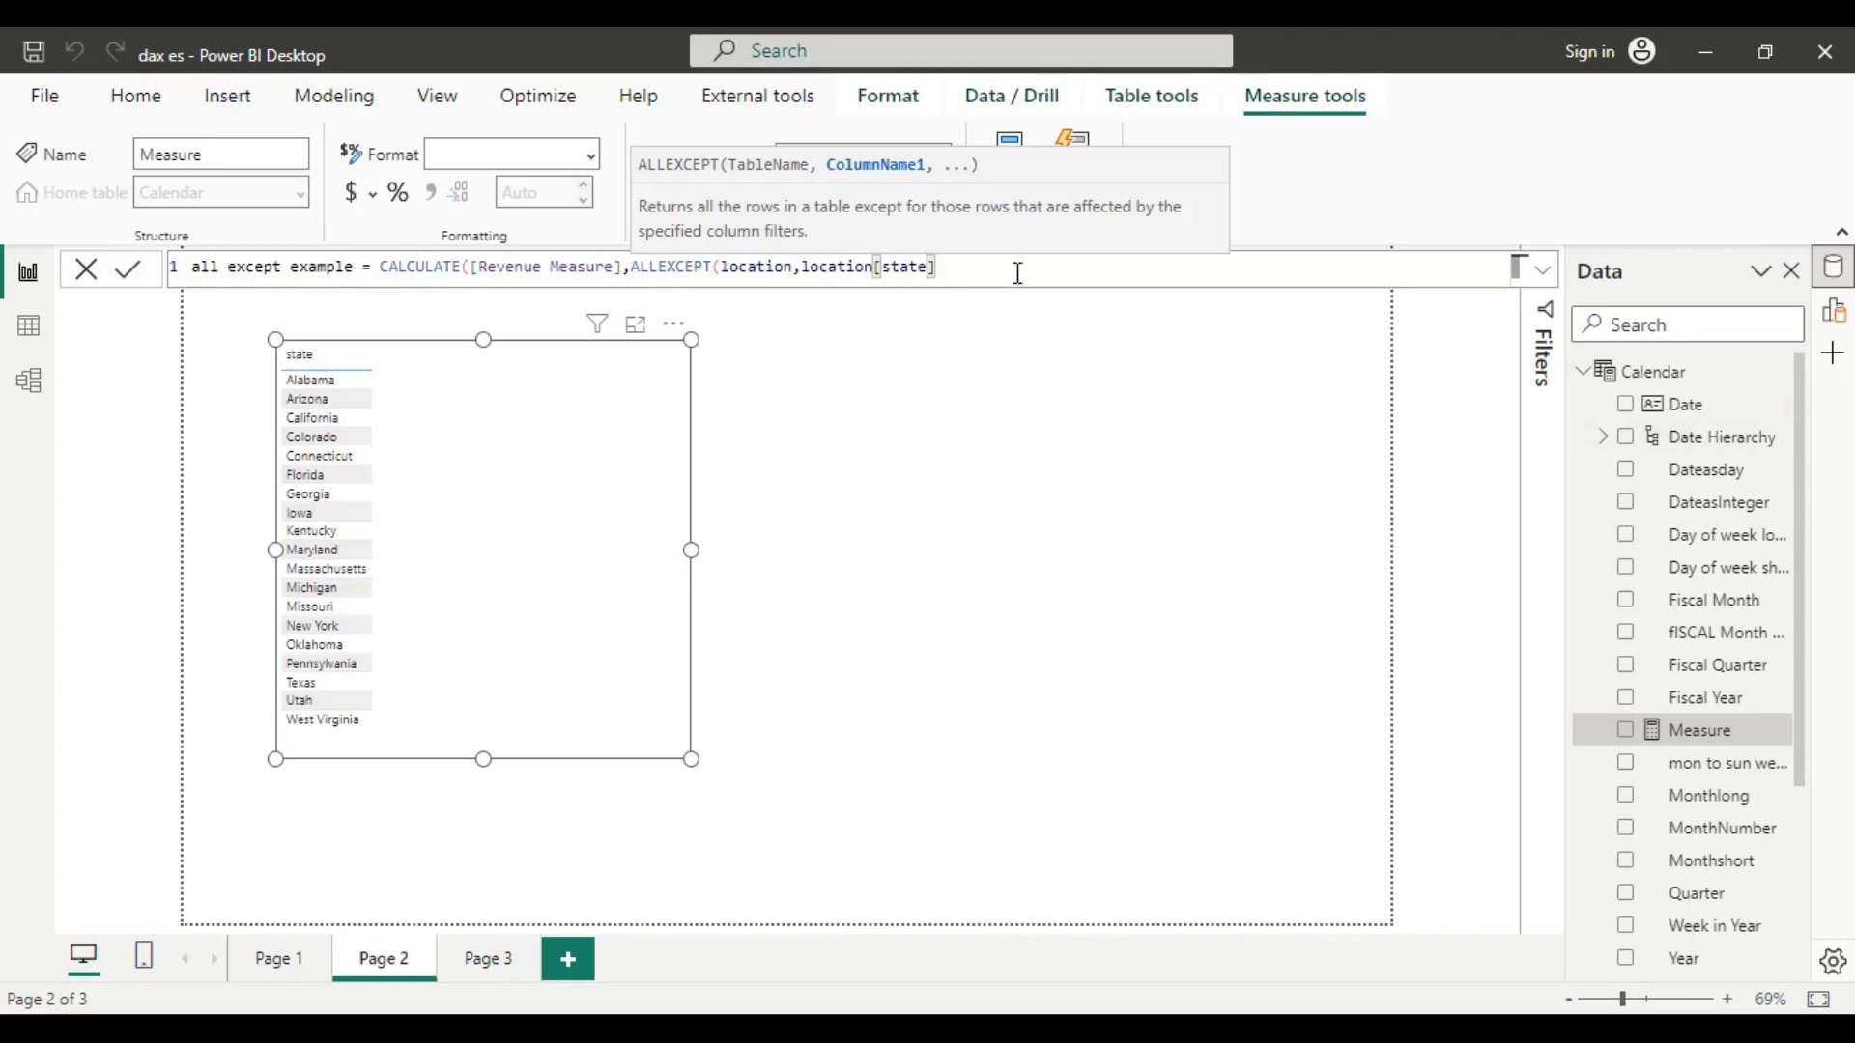
{"action": "type", "text": ")"}
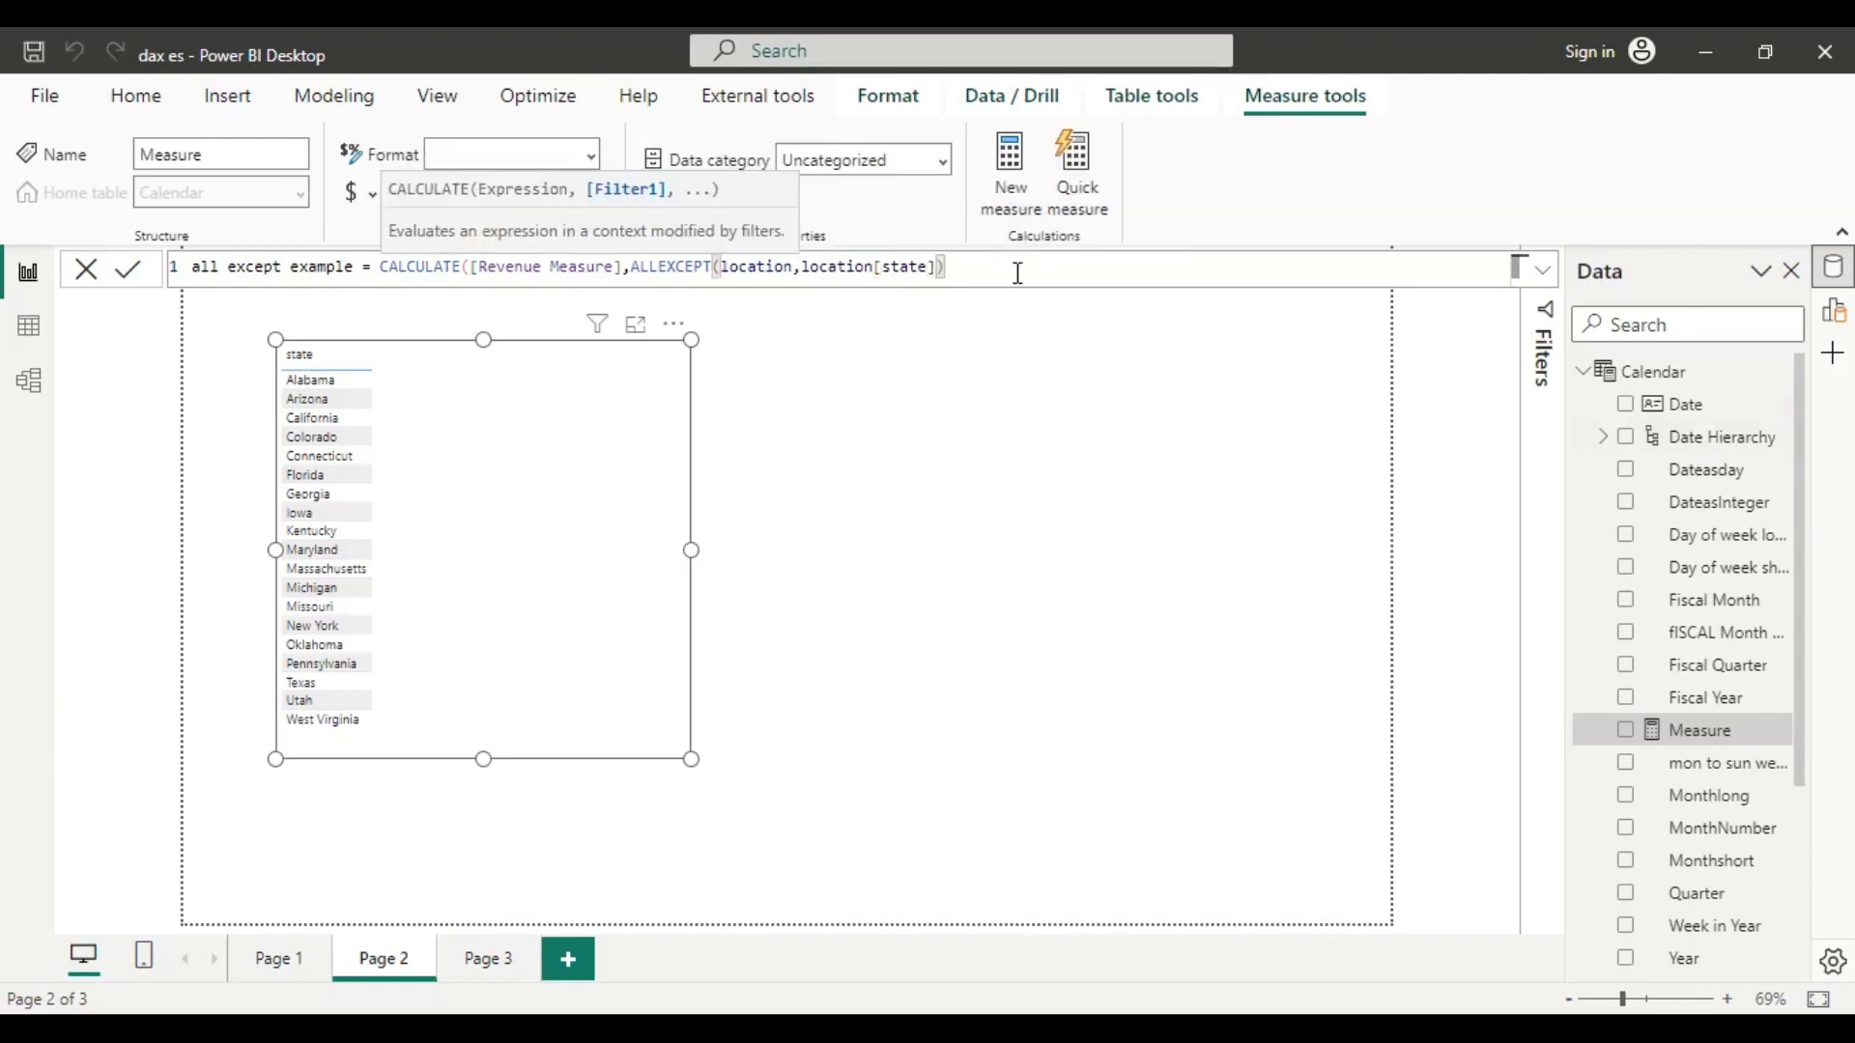
{"action": "type", "text": ")"}
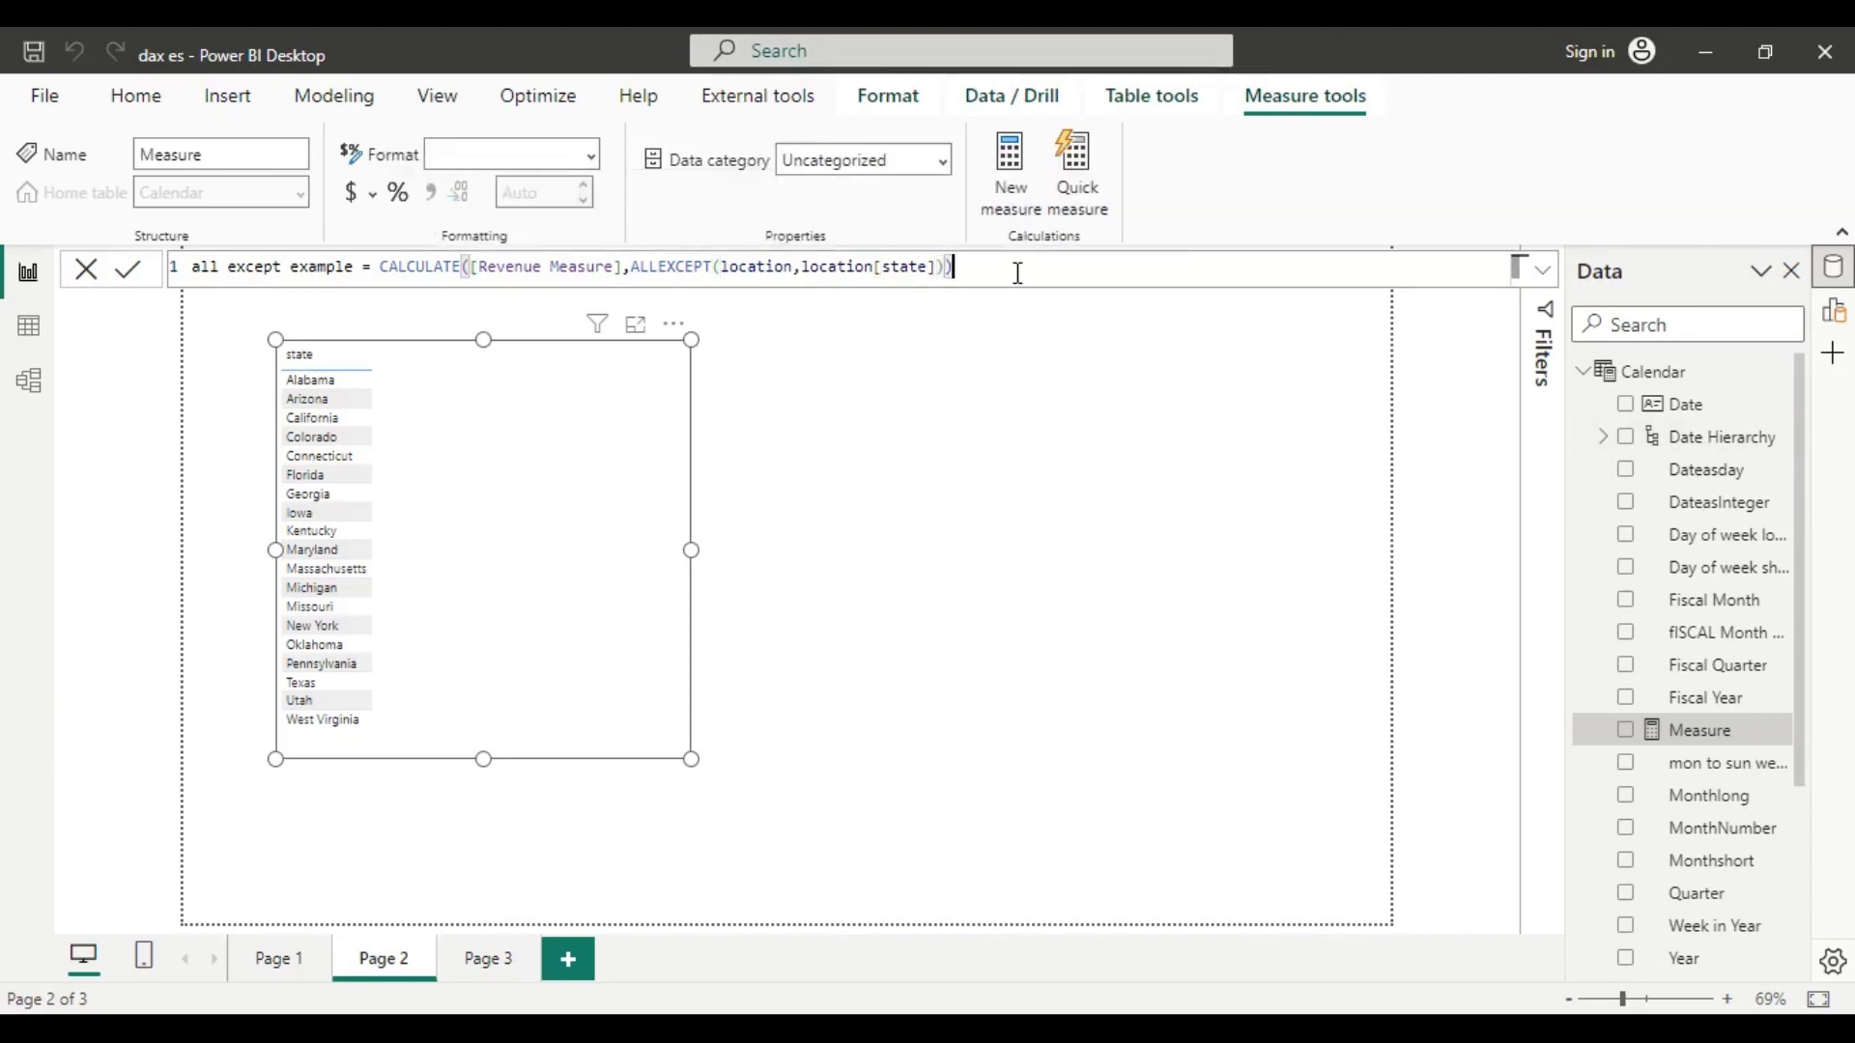
{"action": "left_click", "coordinate": [141, 285]}
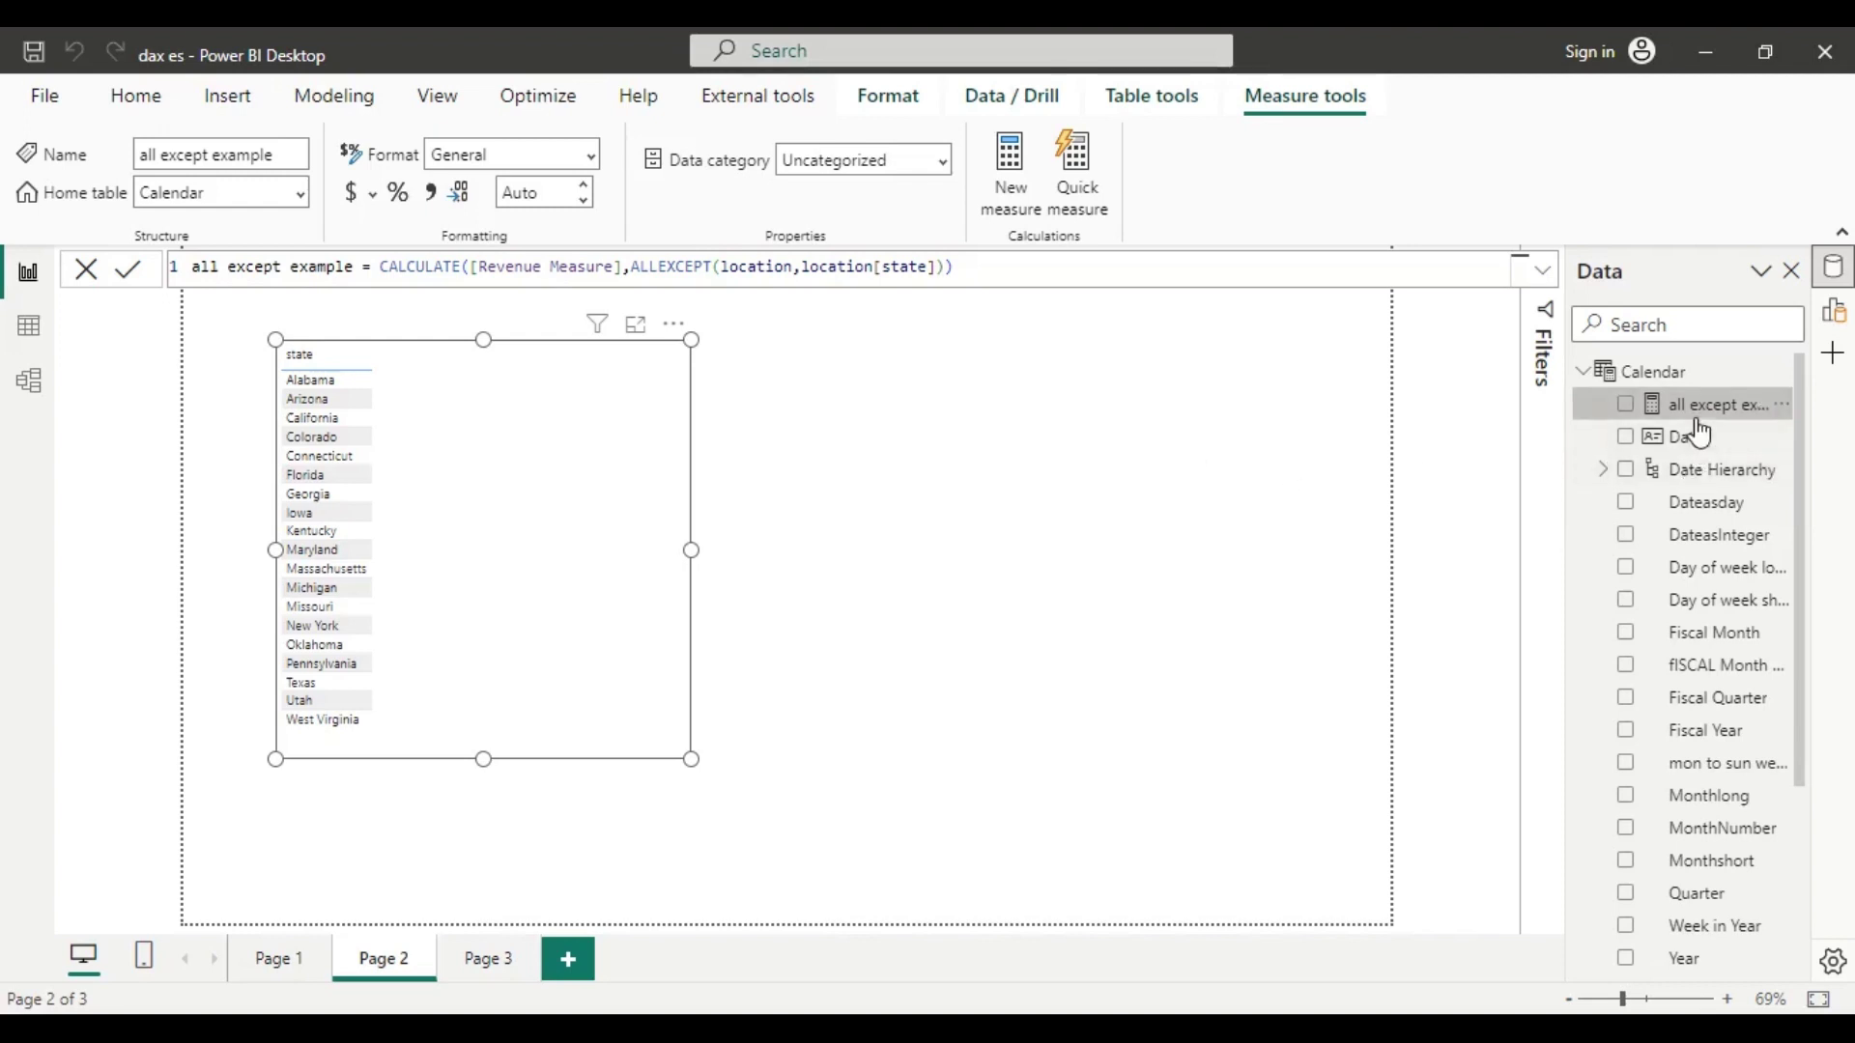
{"action": "left_click_drag", "start_coordinate": [1698, 411], "coordinate": [556, 473]}
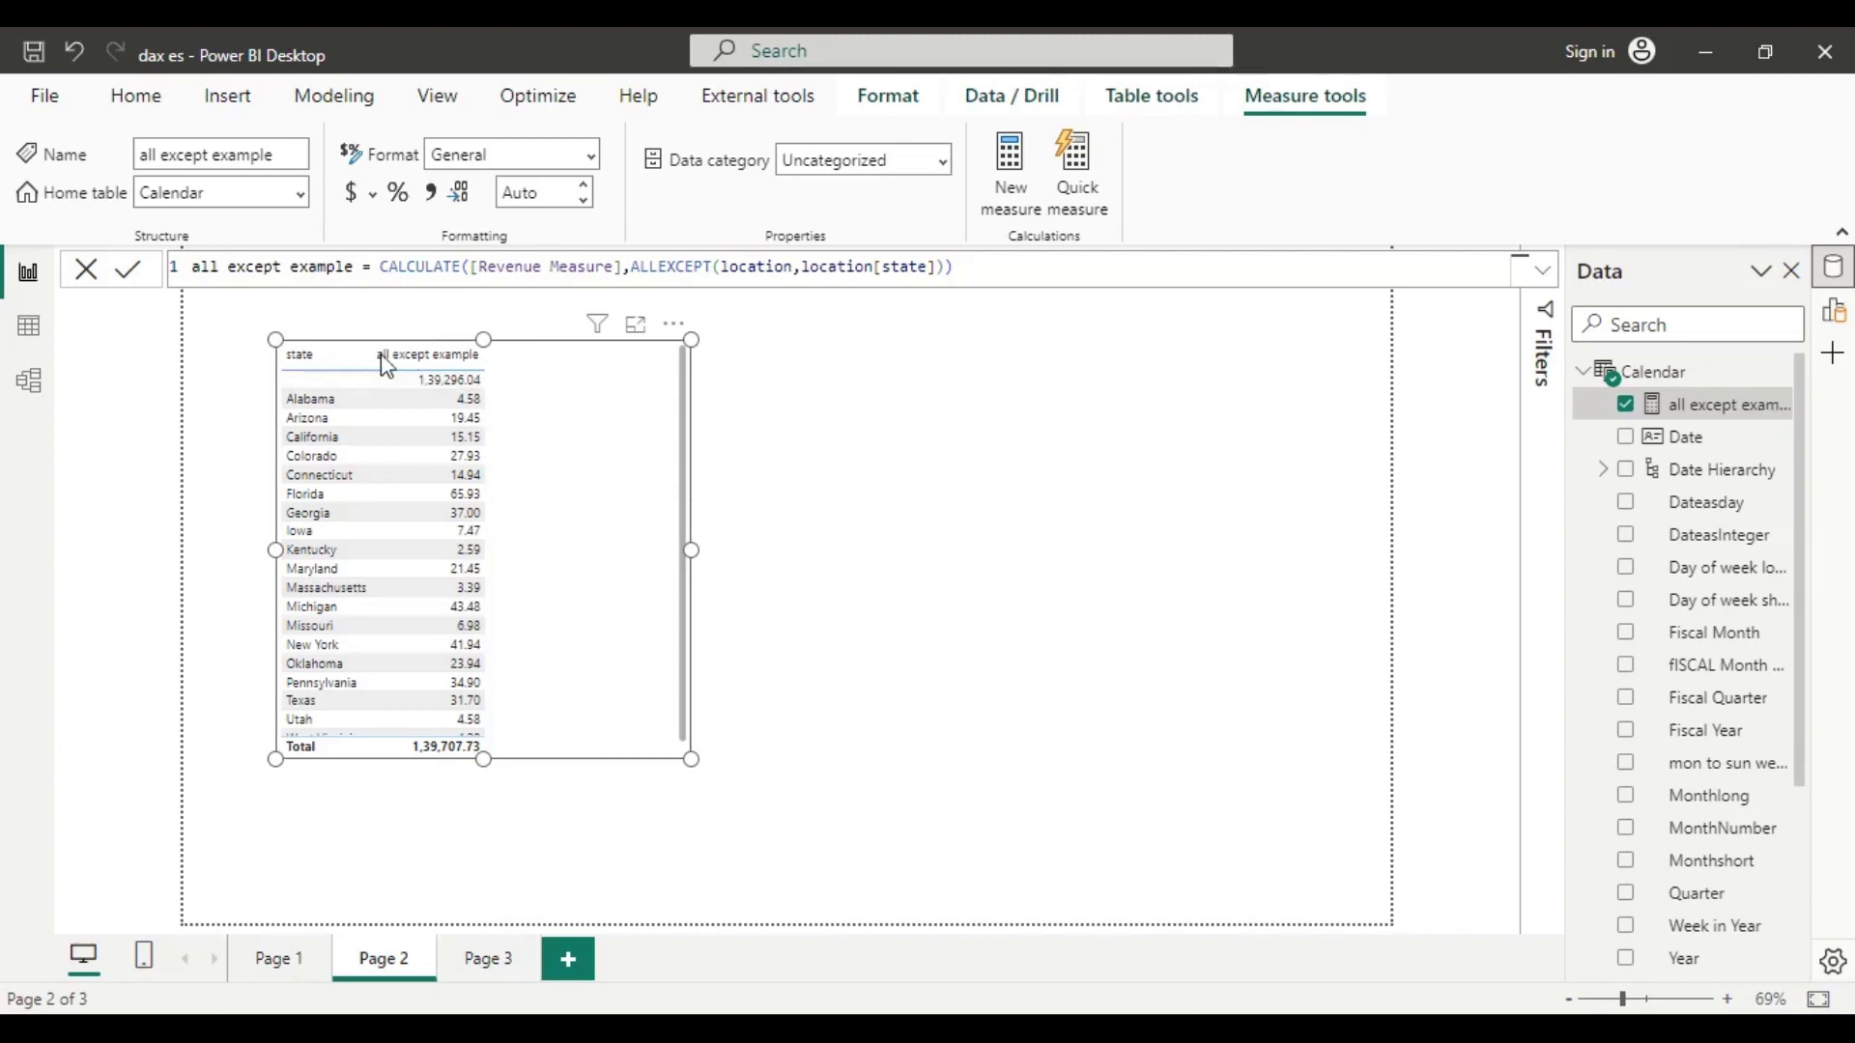
Add the location table's city field to the table visual and remove its state column
{"action": "left_click", "coordinate": [1589, 375]}
{"action": "left_click", "coordinate": [1585, 470]}
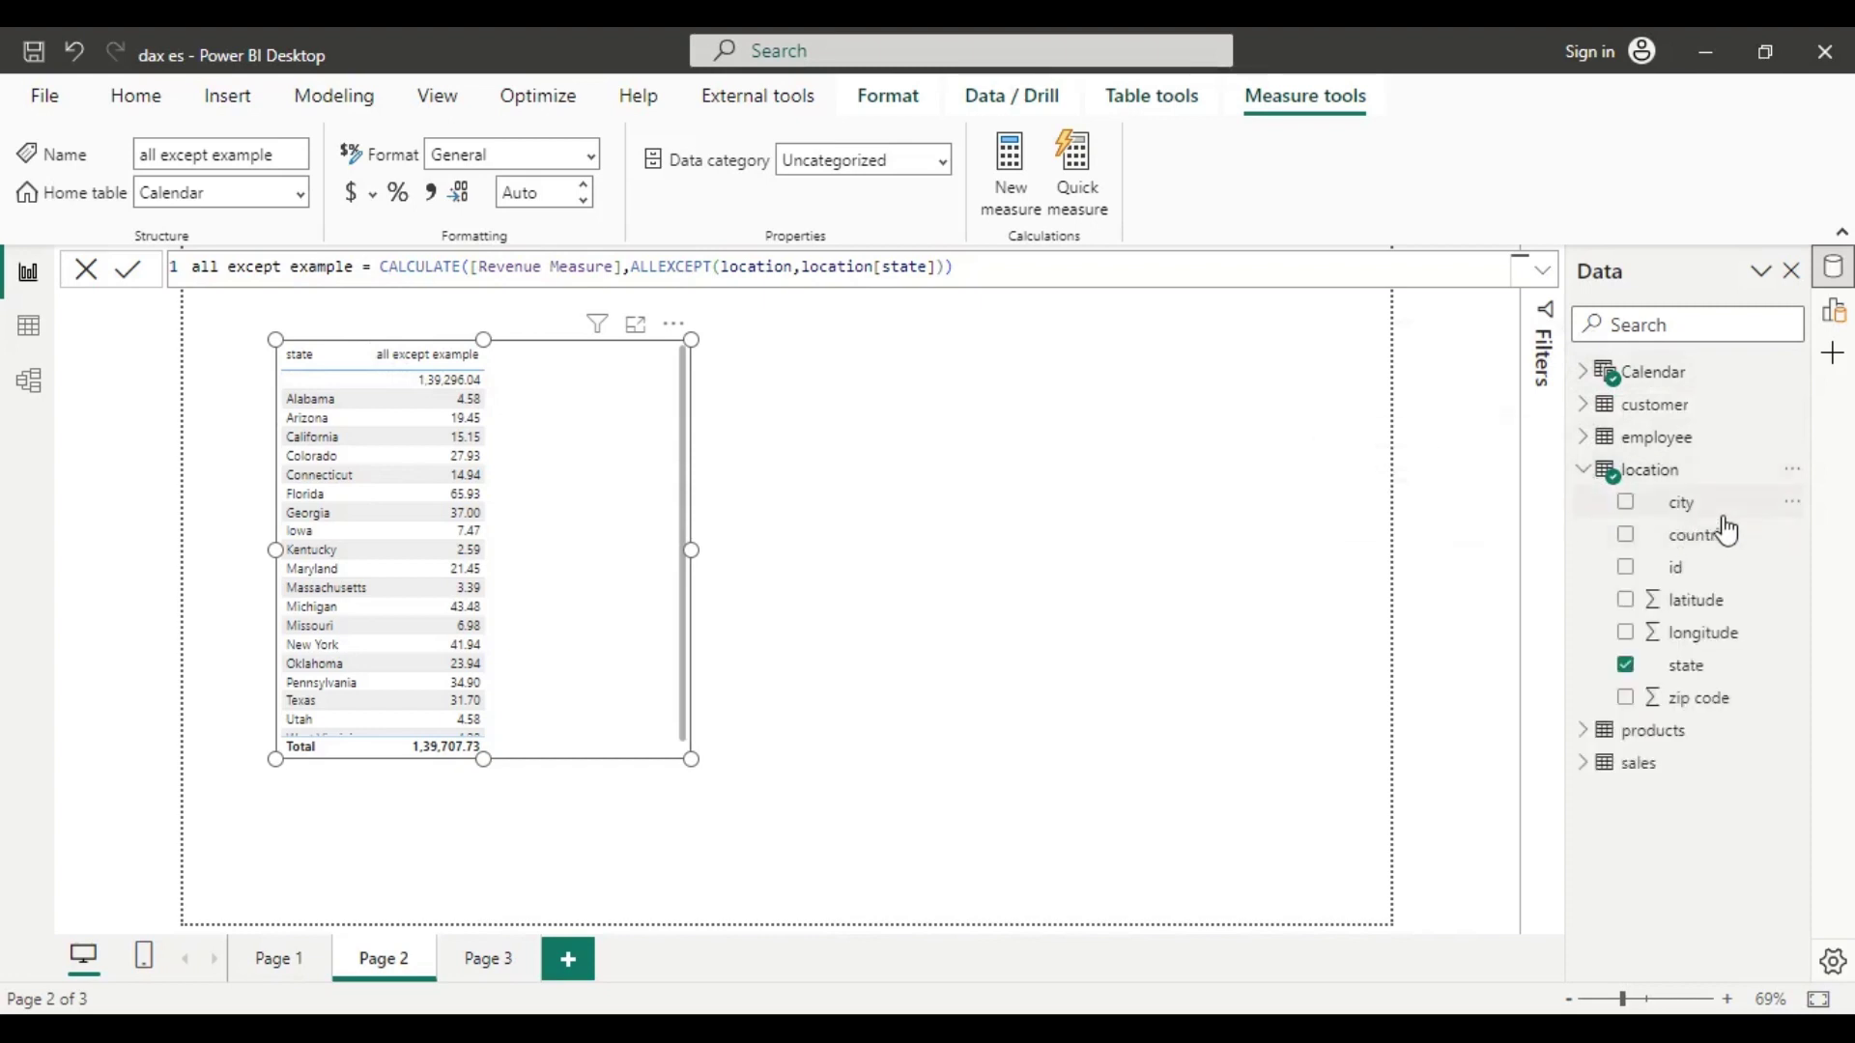
{"action": "left_click_drag", "start_coordinate": [1726, 522], "coordinate": [604, 472]}
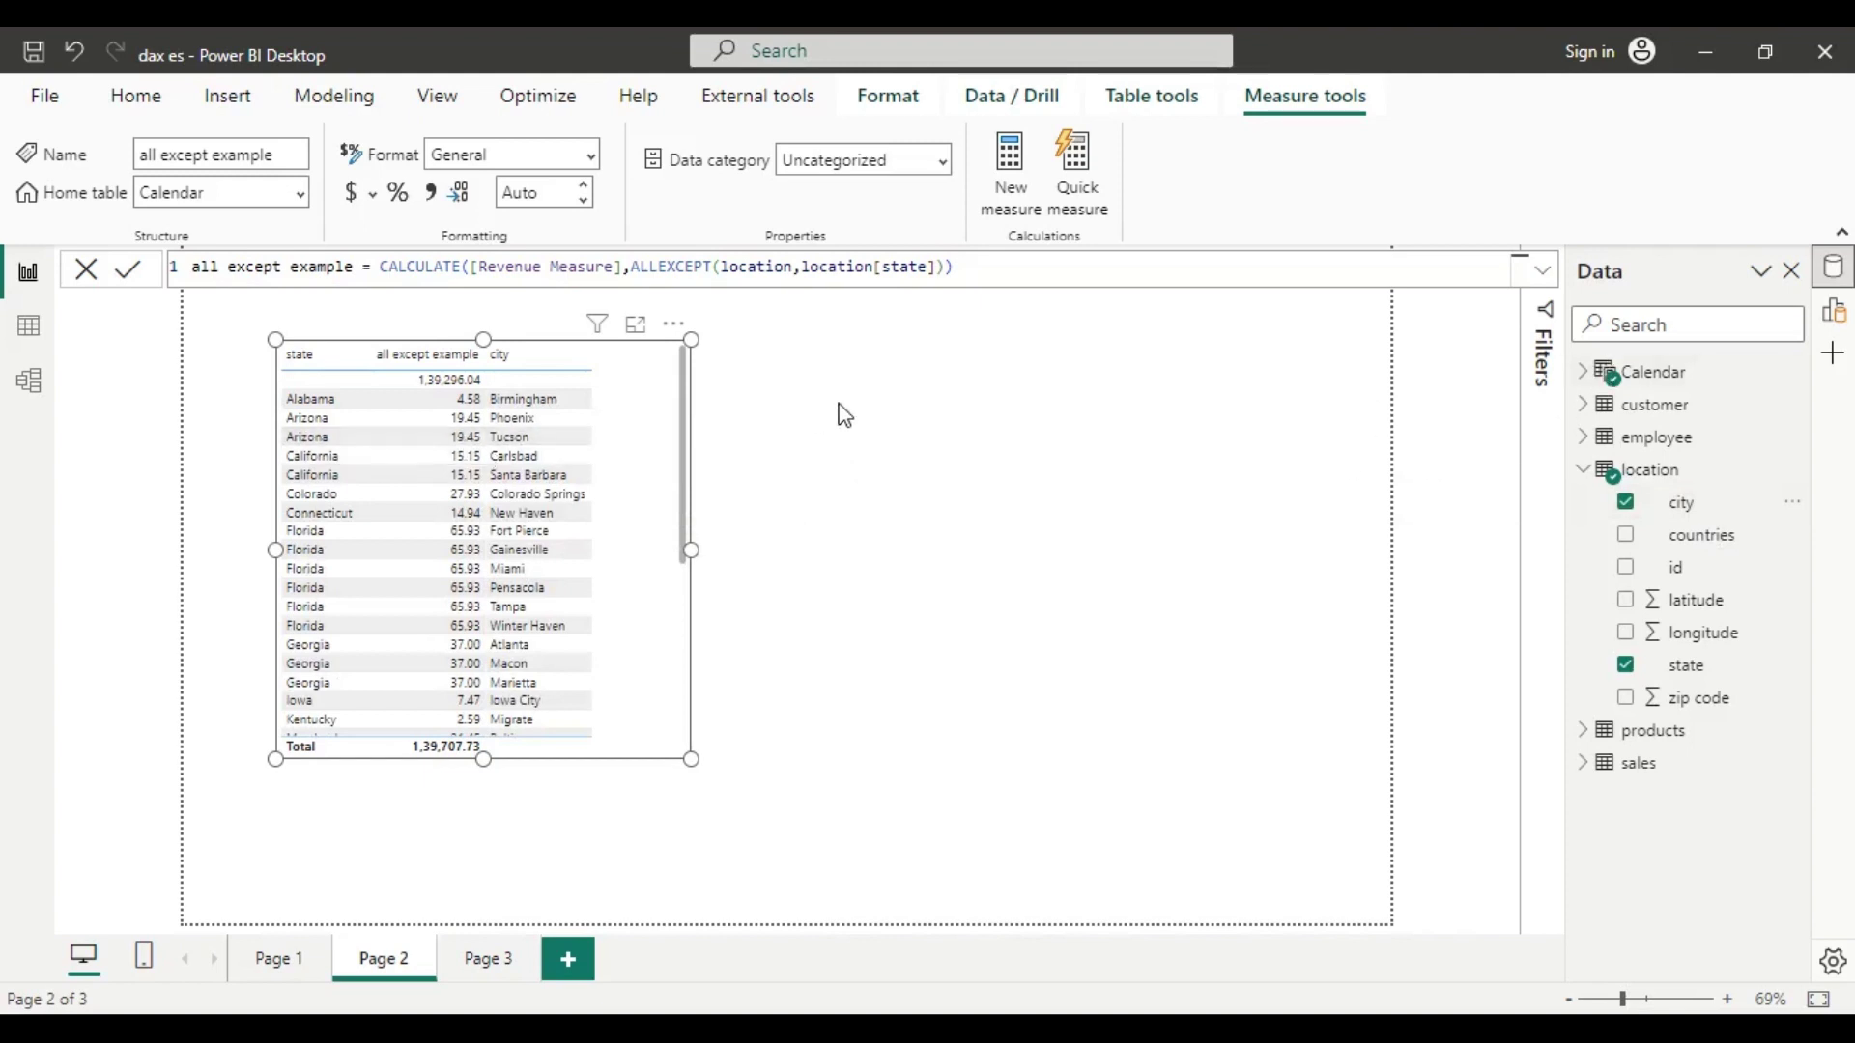
{"action": "left_click", "coordinate": [1833, 311]}
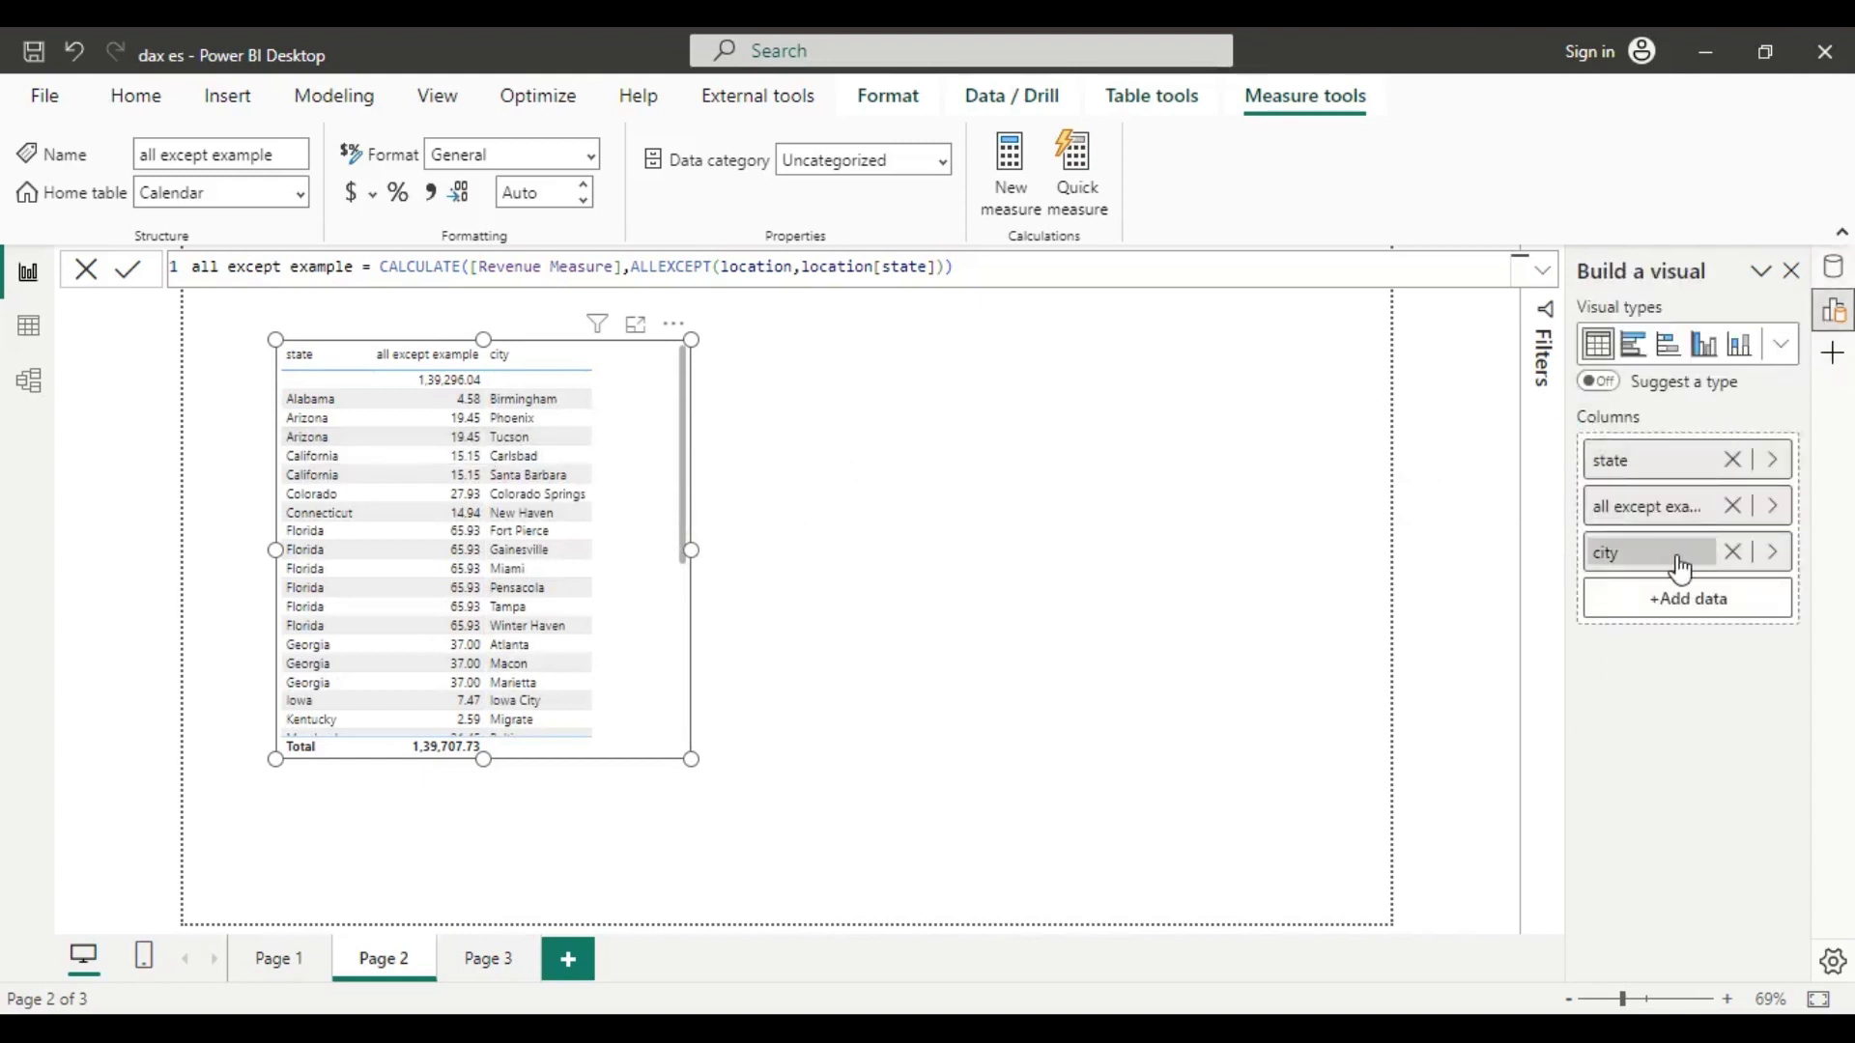
{"action": "left_click", "coordinate": [1733, 460]}
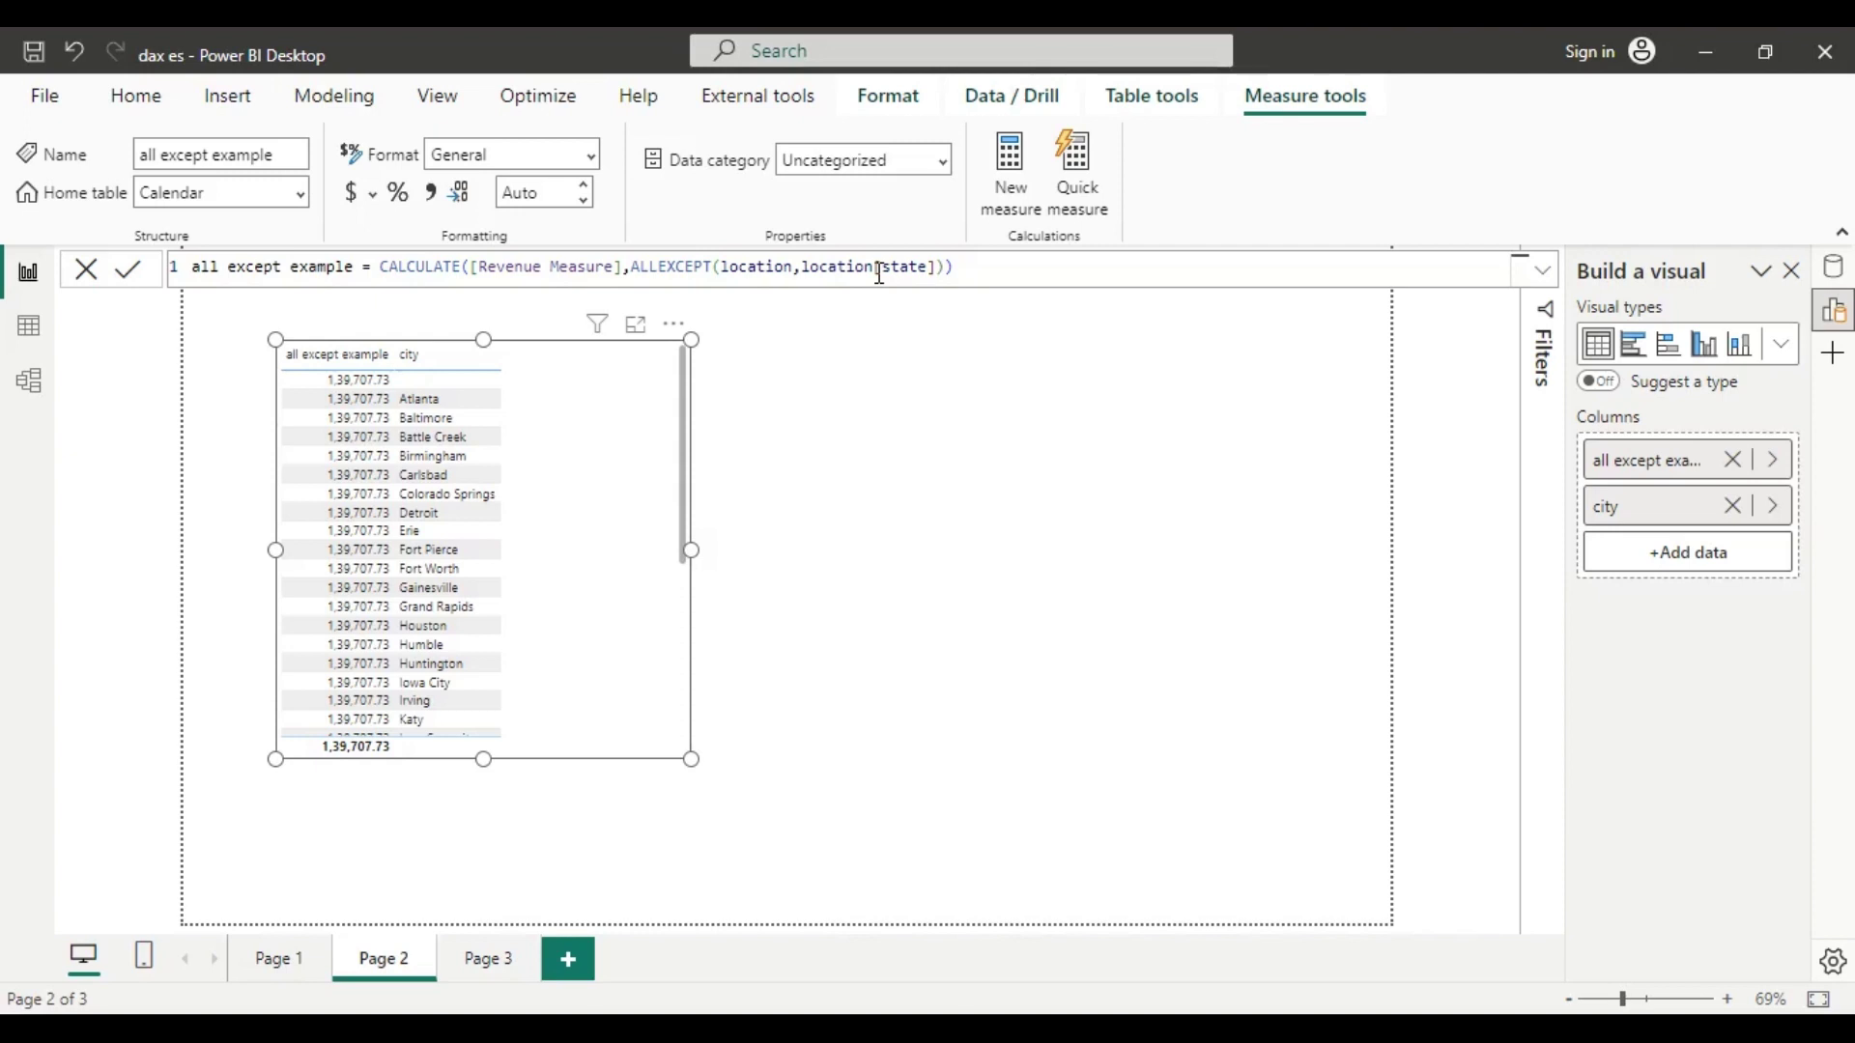
Replace the ALLEXCEPT function with ALL in the "all except example" formula
{"action": "double_click", "coordinate": [714, 264]}
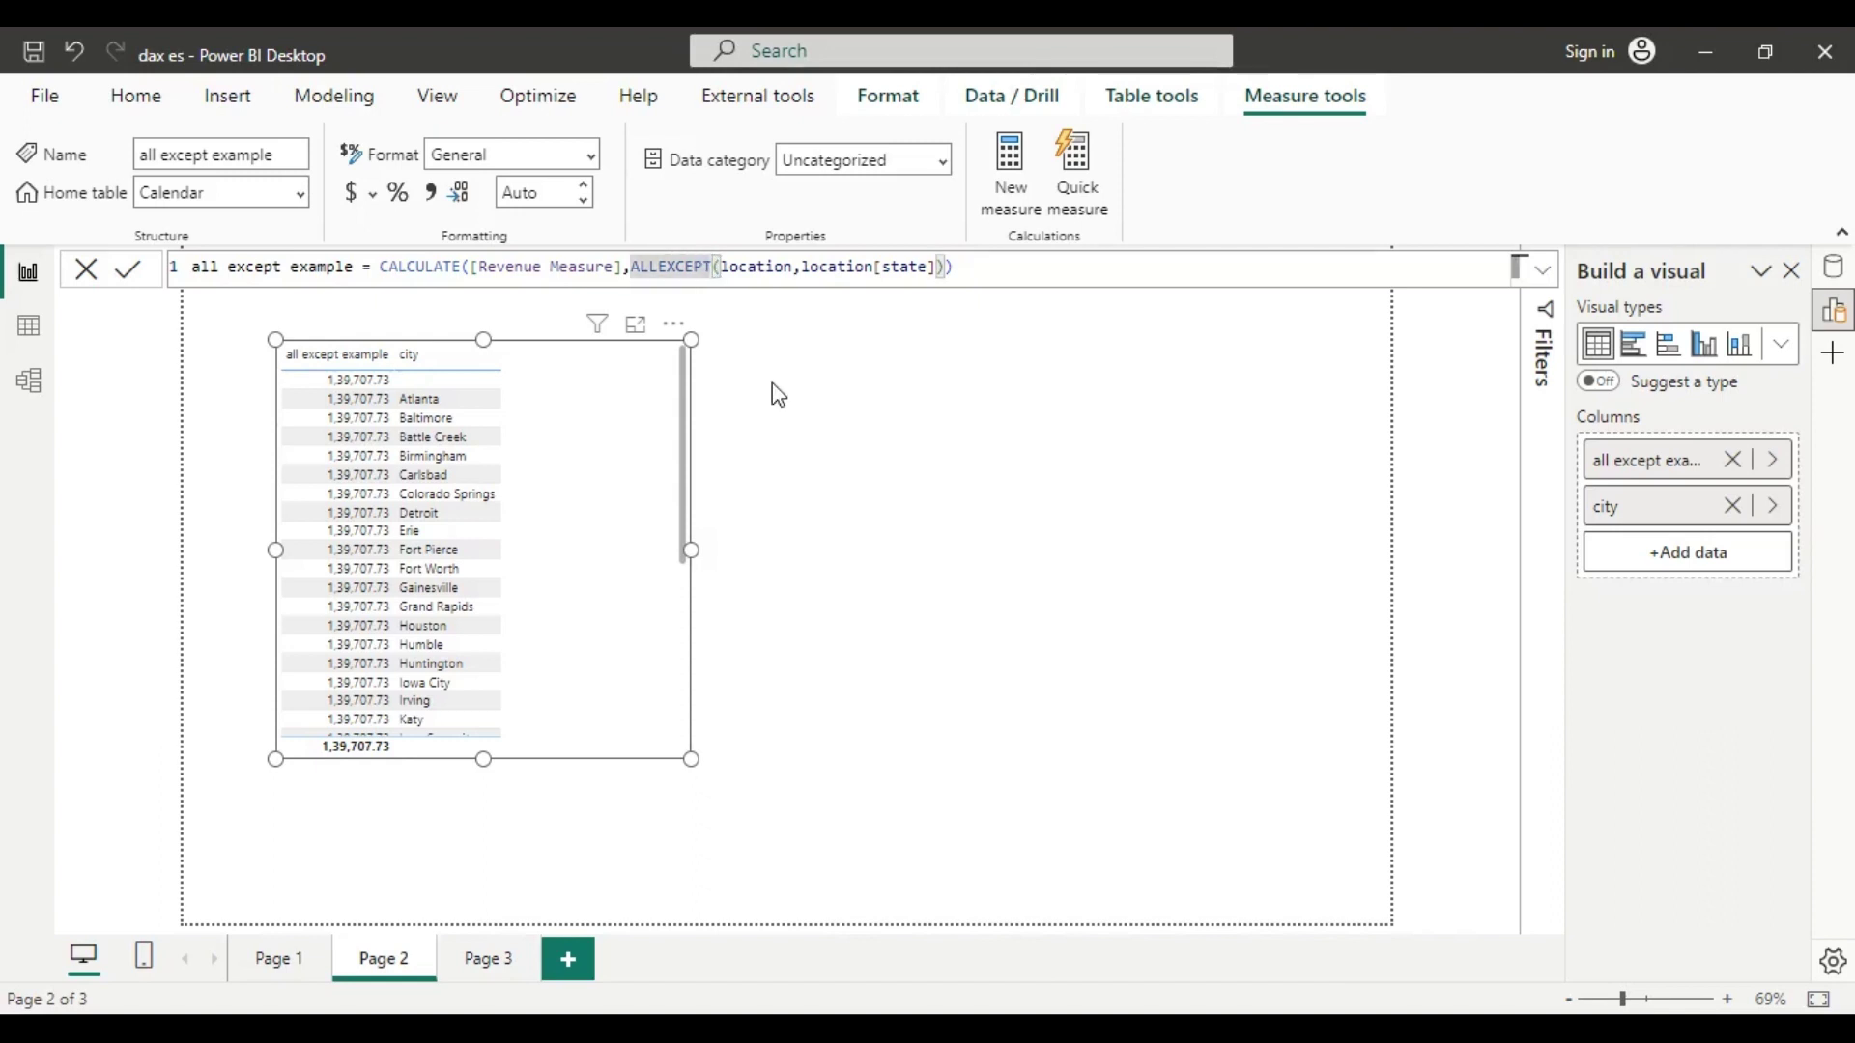
{"action": "type", "text": "all"}
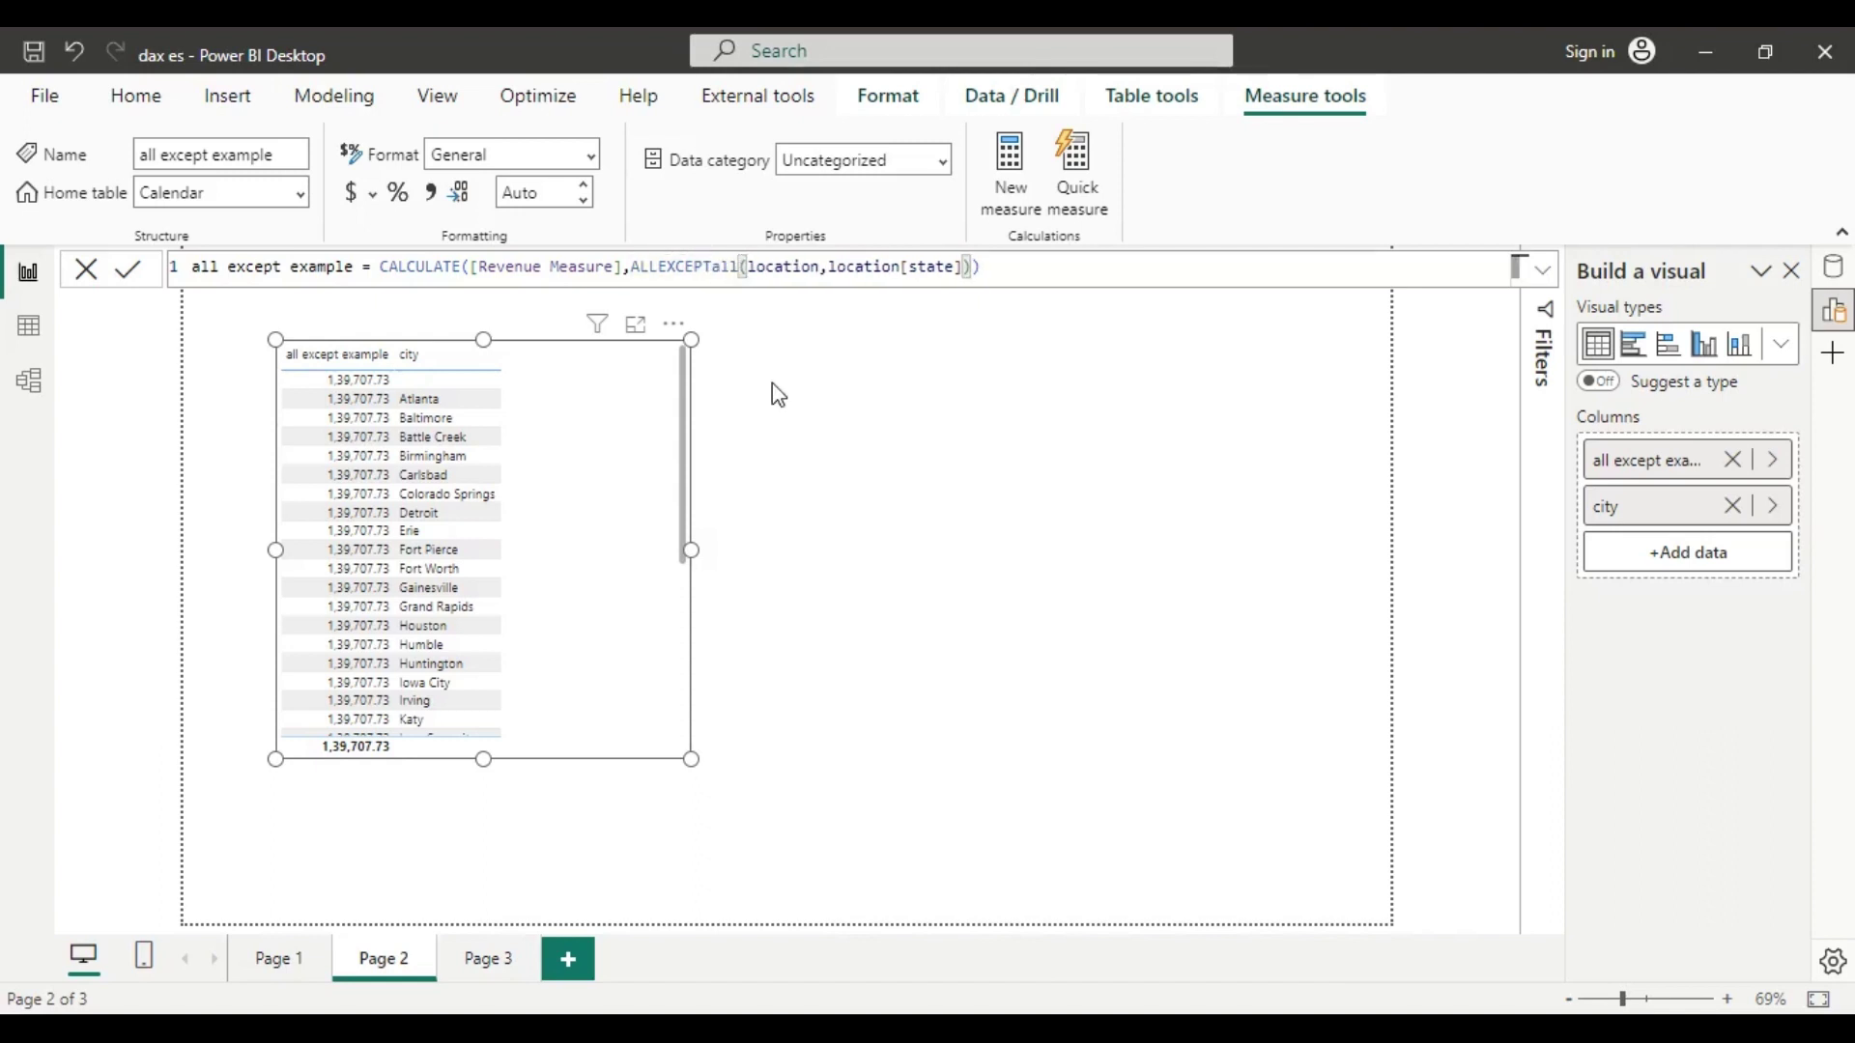
{"action": "key", "text": "BackSpace"}
{"action": "key", "text": "BackSpace"}
{"action": "key", "text": "BackSpace"}
{"action": "key", "text": "BackSpace"}
{"action": "key", "text": "BackSpace"}
{"action": "key", "text": "BackSpace"}
{"action": "key", "text": "BackSpace"}
{"action": "key", "text": "BackSpace"}
{"action": "key", "text": "BackSpace"}
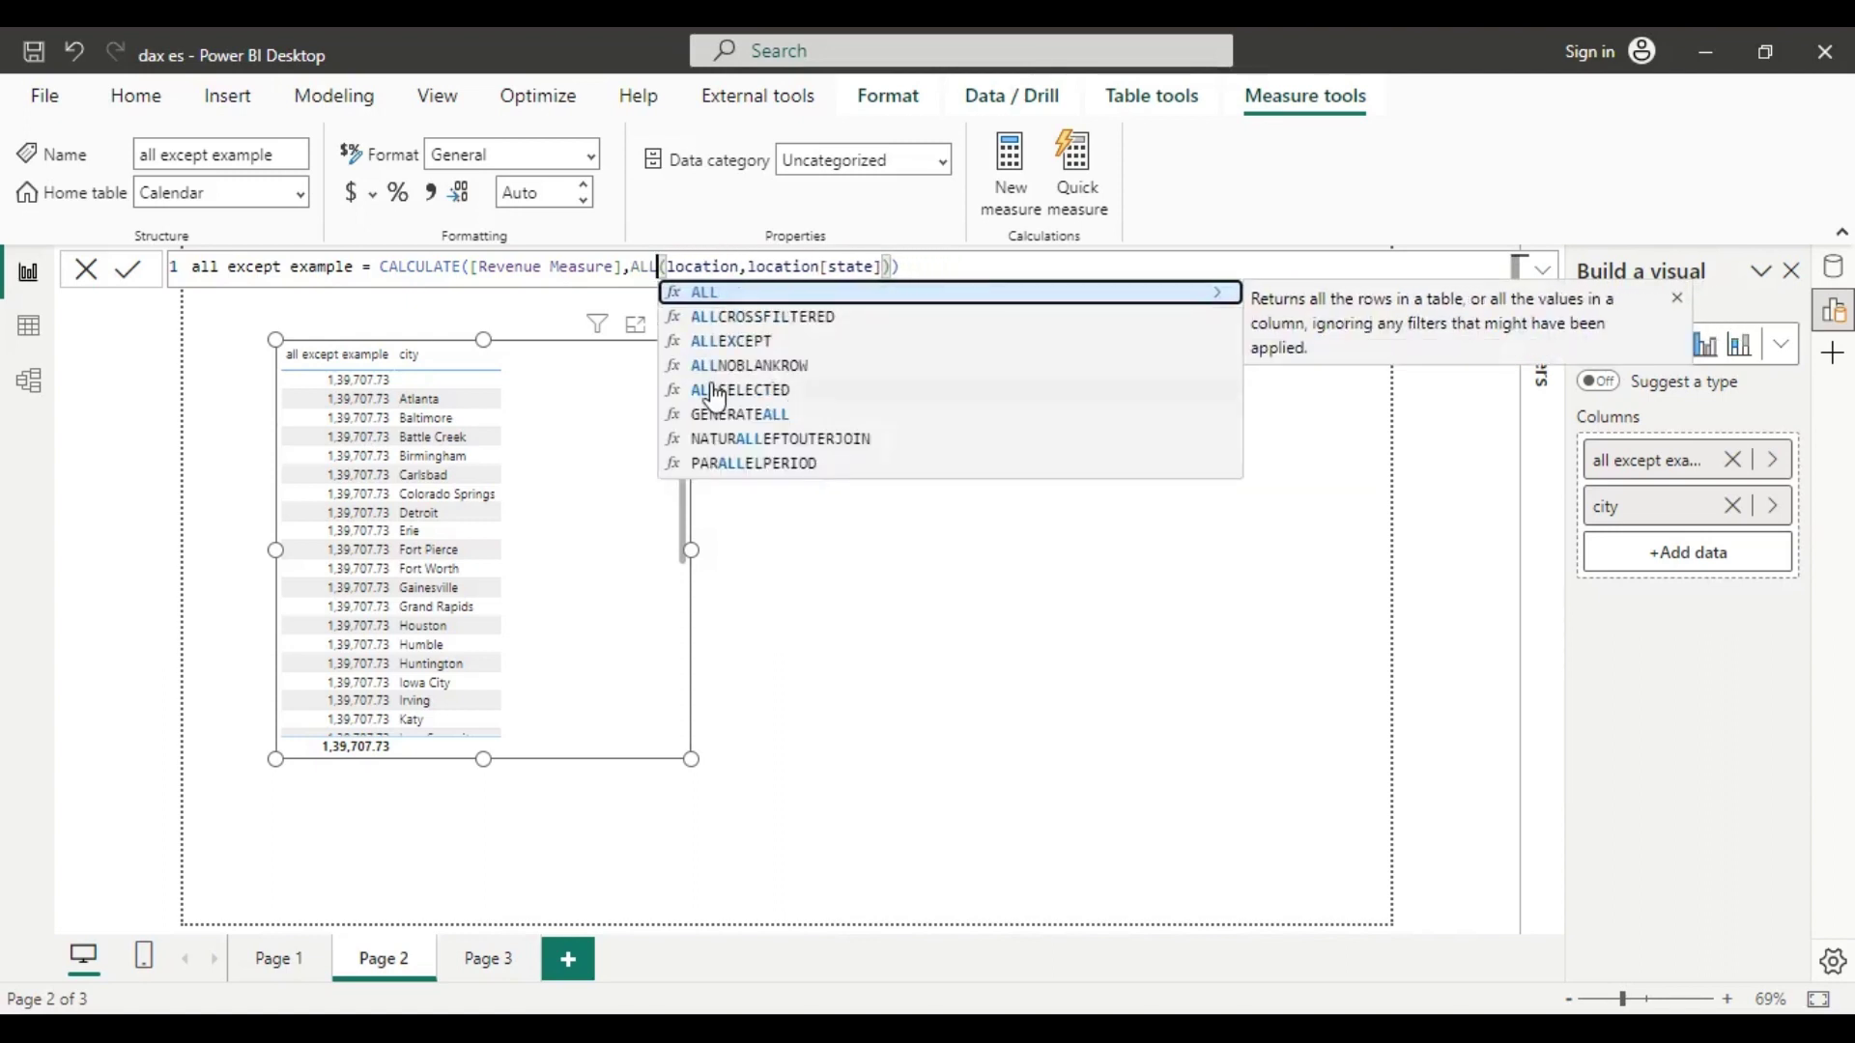
{"action": "key", "text": "Escape"}
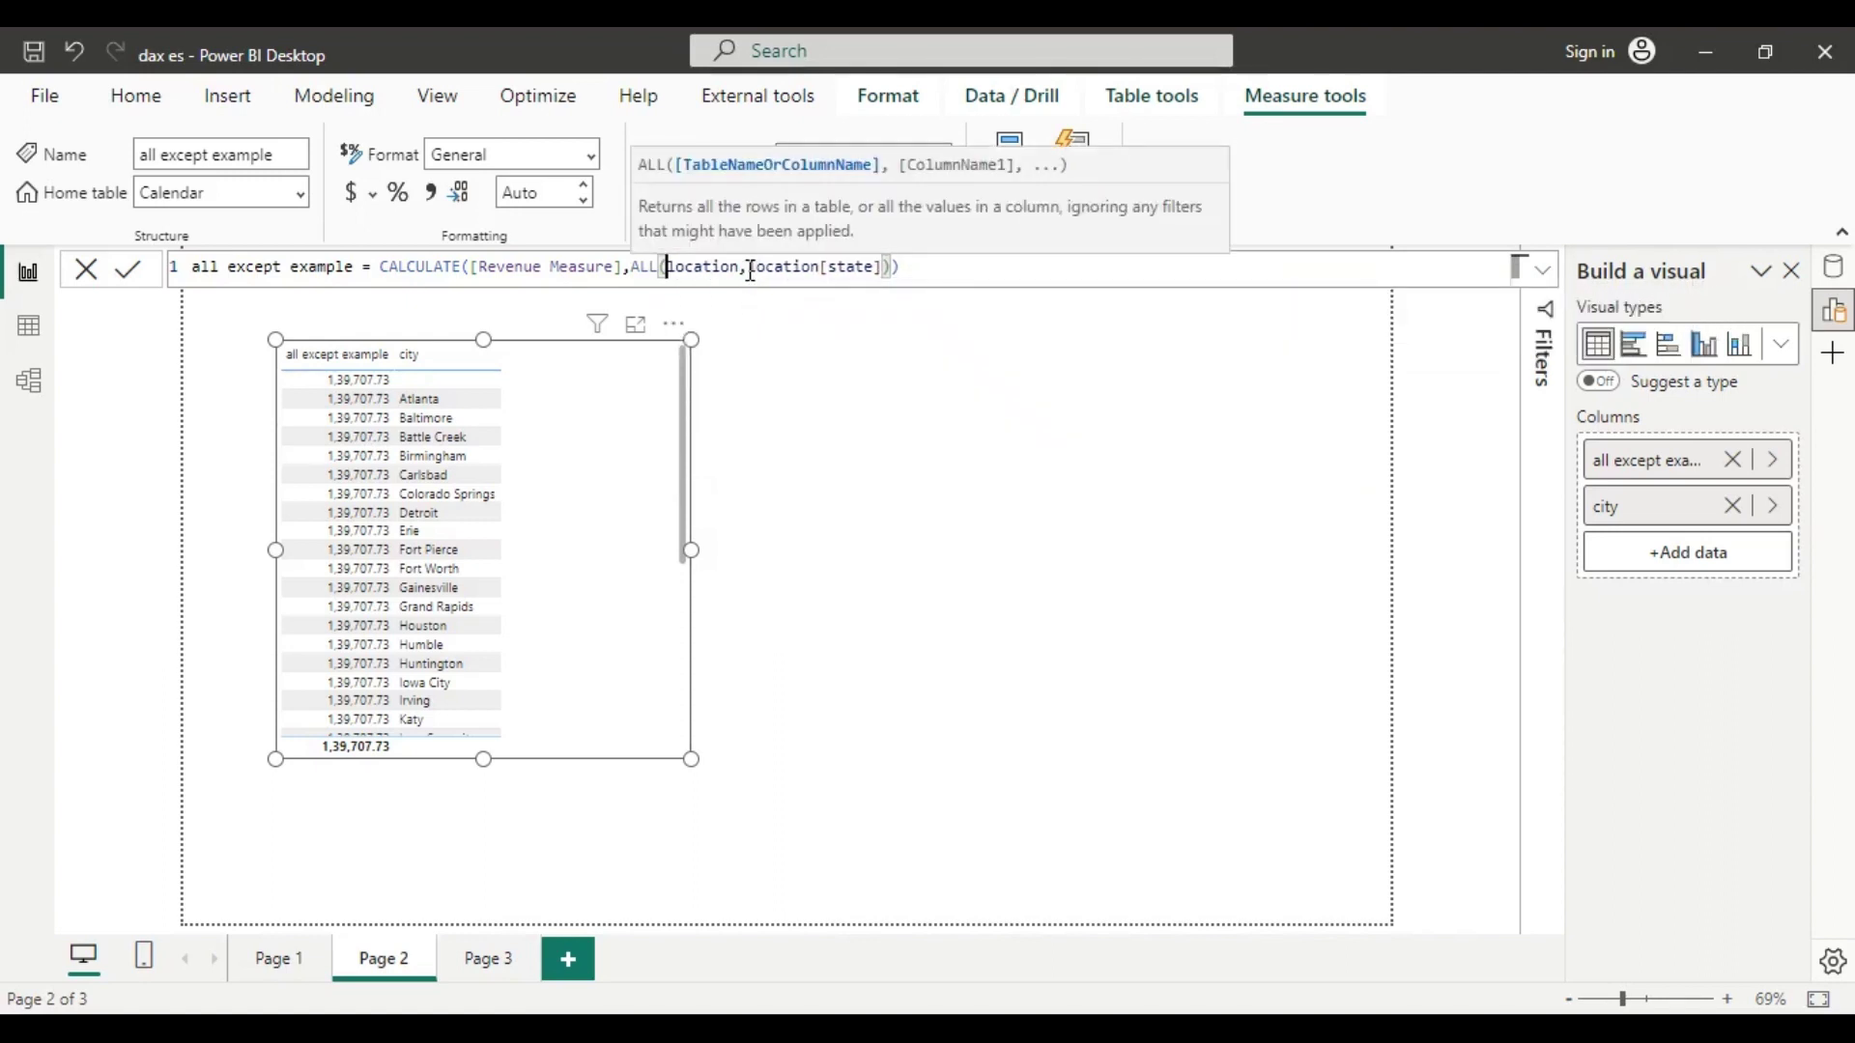
Delete the location table argument so the filter reads ALL(location[state]), and commit the measure
{"action": "left_click_drag", "start_coordinate": [748, 270], "coordinate": [667, 266]}
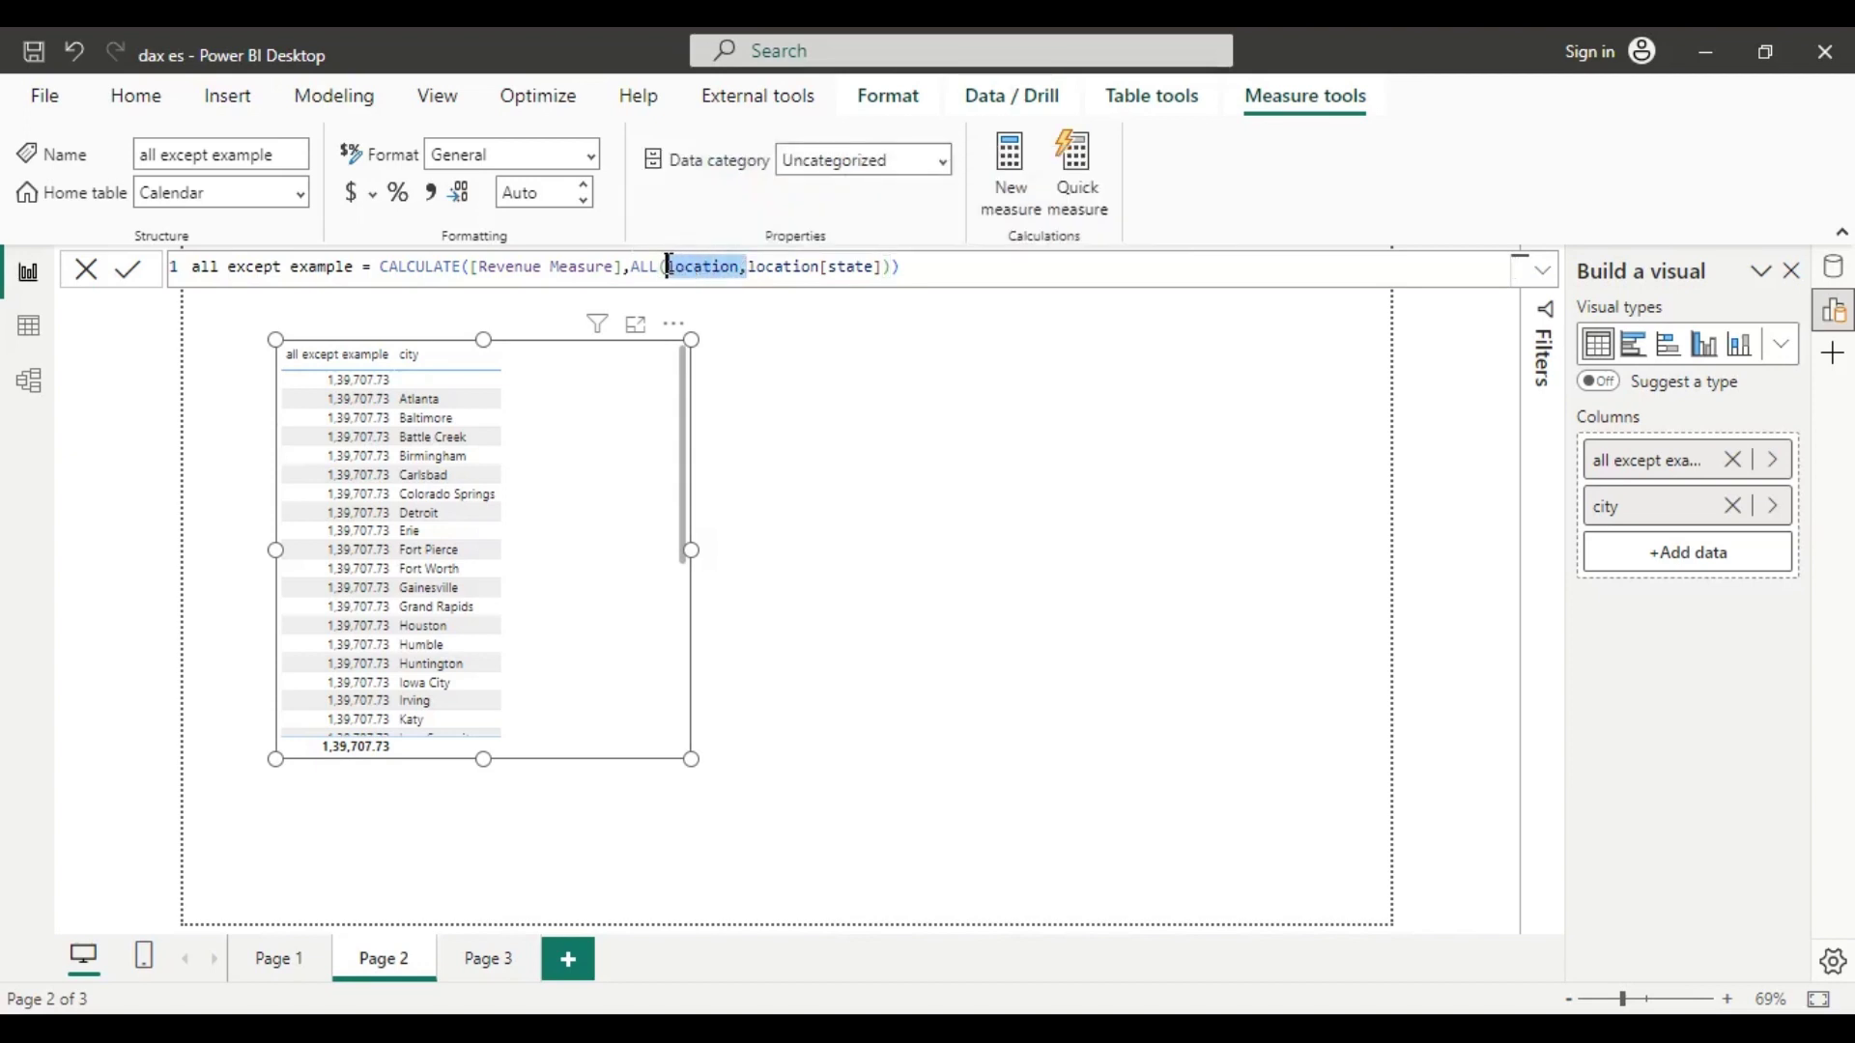
{"action": "key", "text": "BackSpace"}
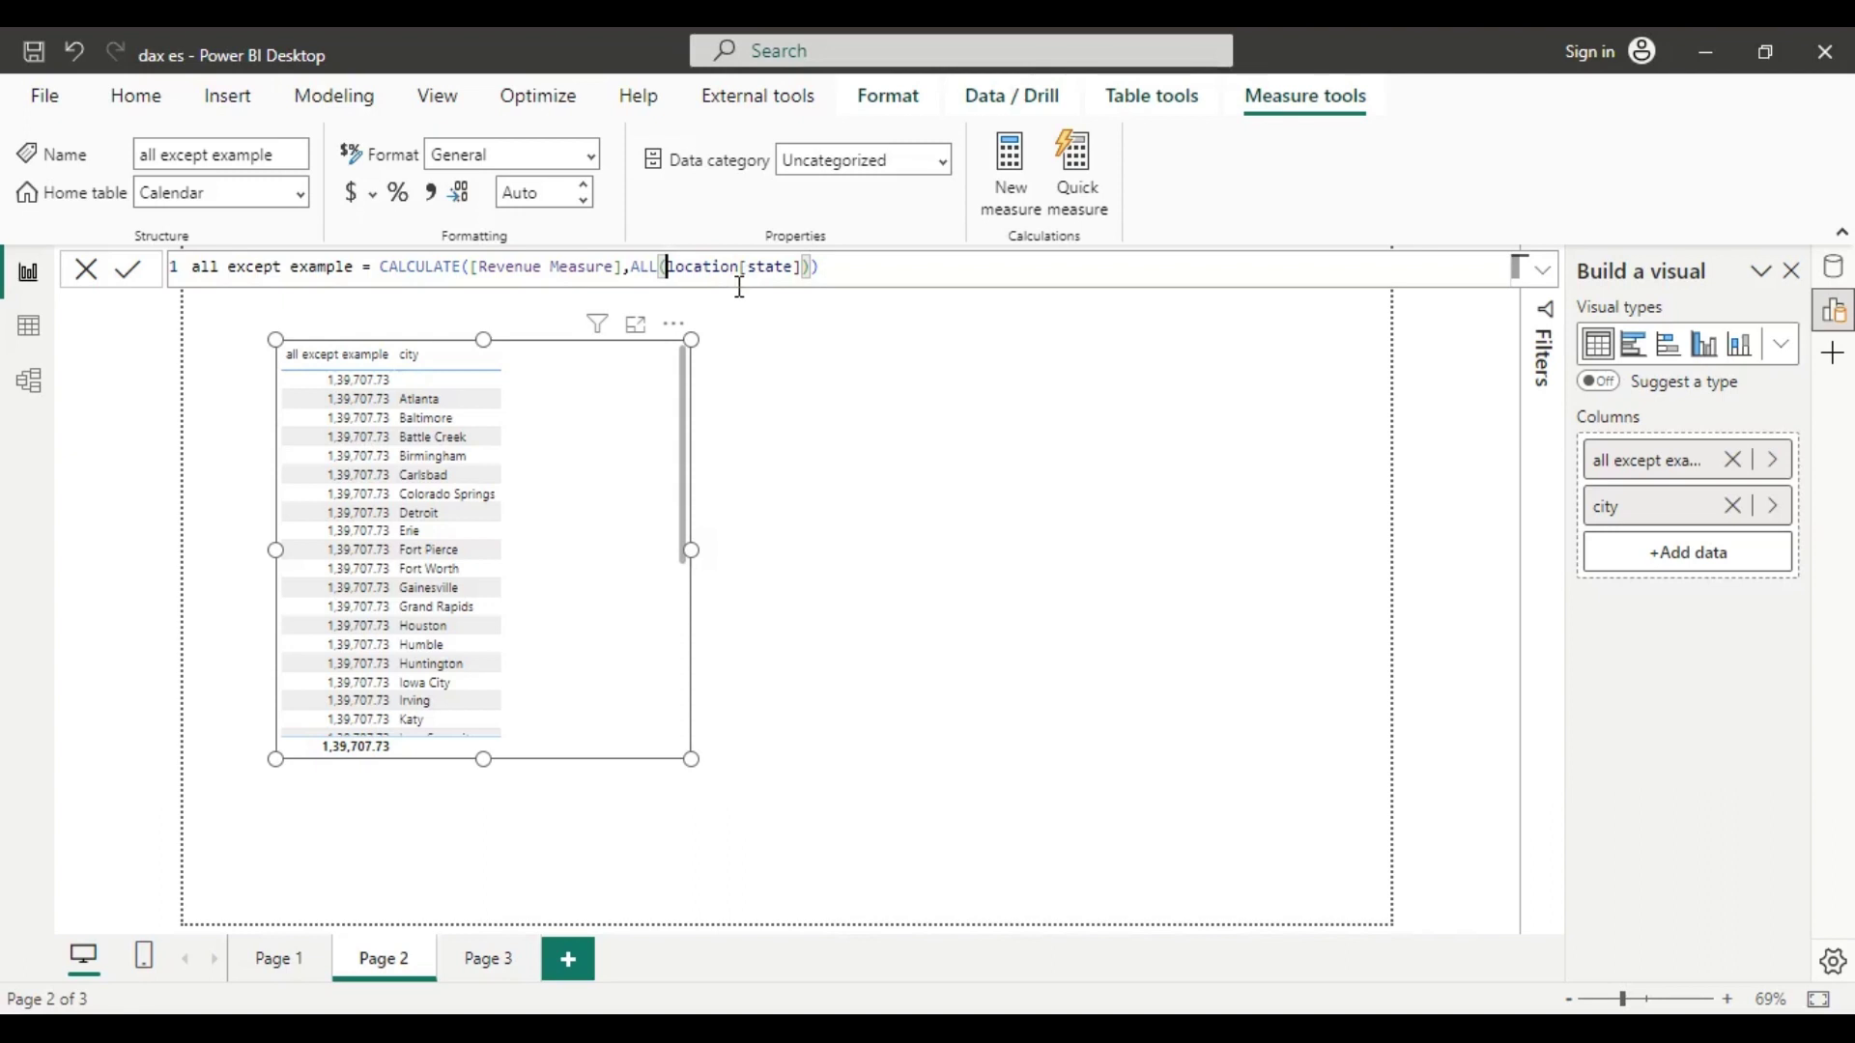
{"action": "left_click", "coordinate": [128, 280]}
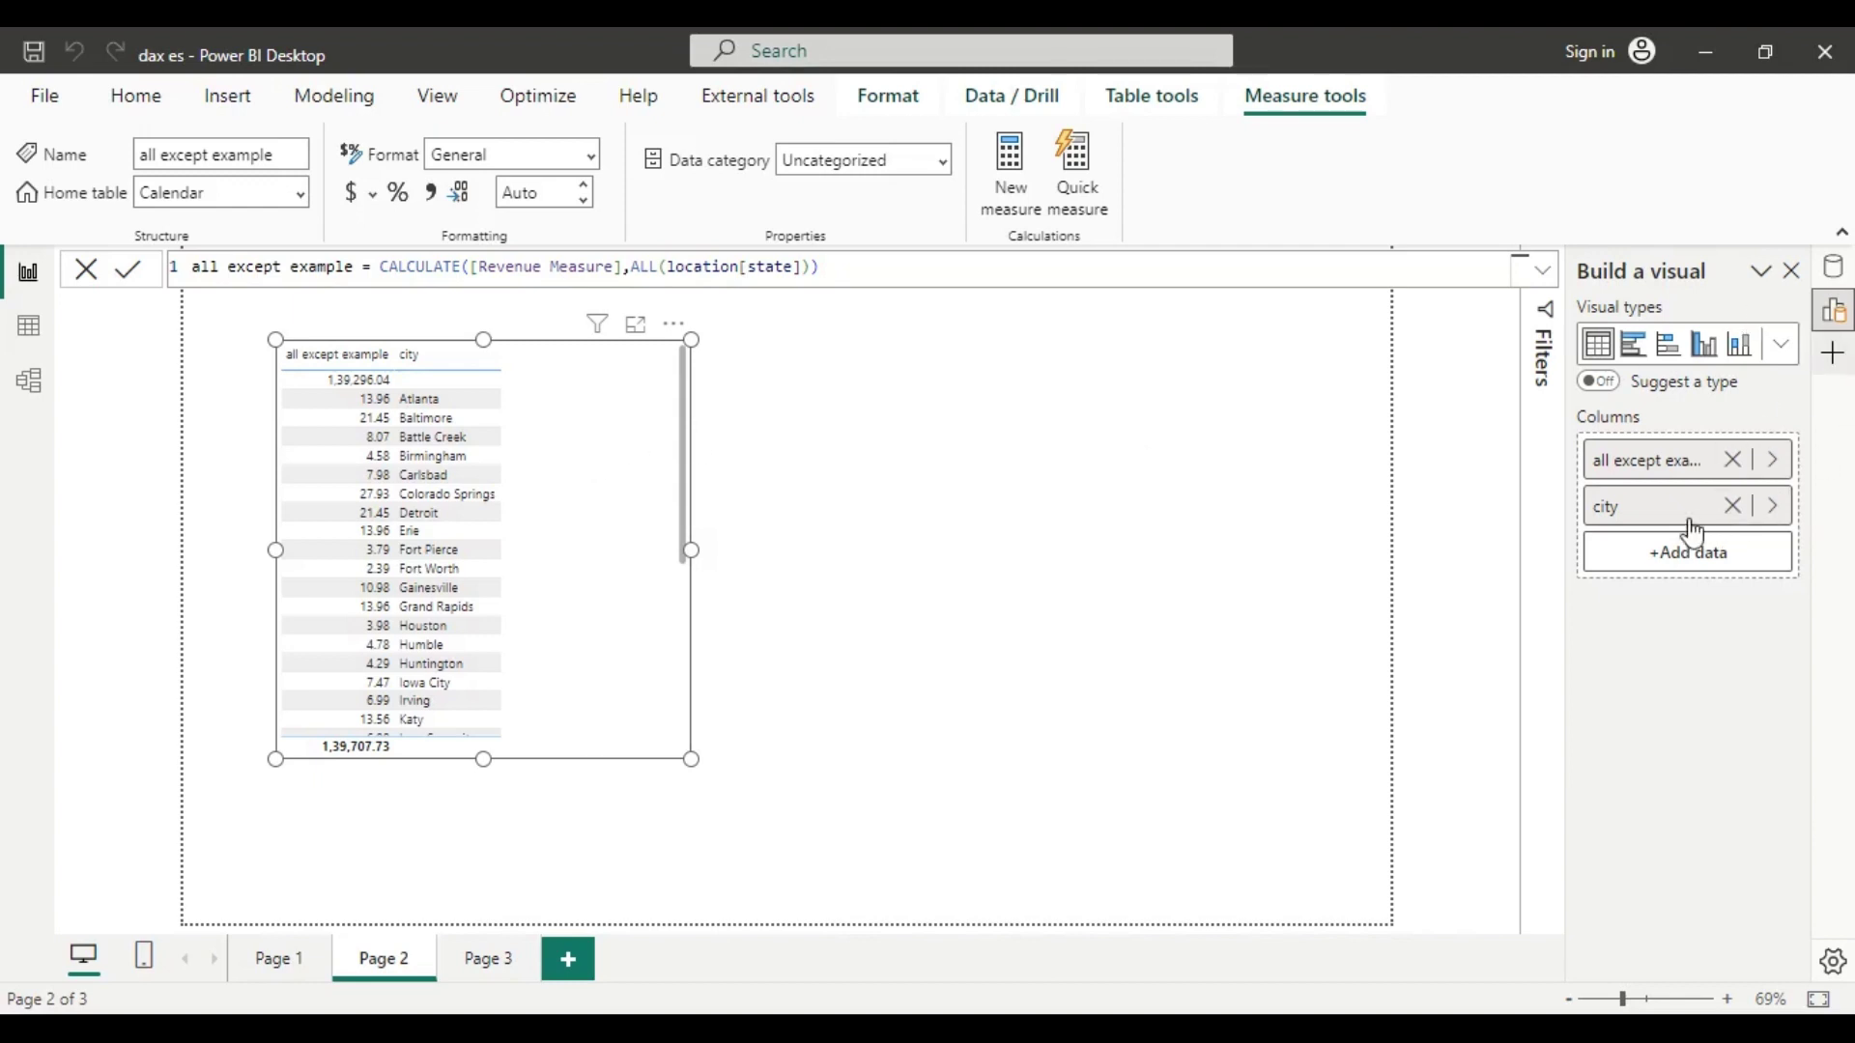
Replace the city column in the table visual with the state field from the location table
{"action": "left_click", "coordinate": [1732, 505]}
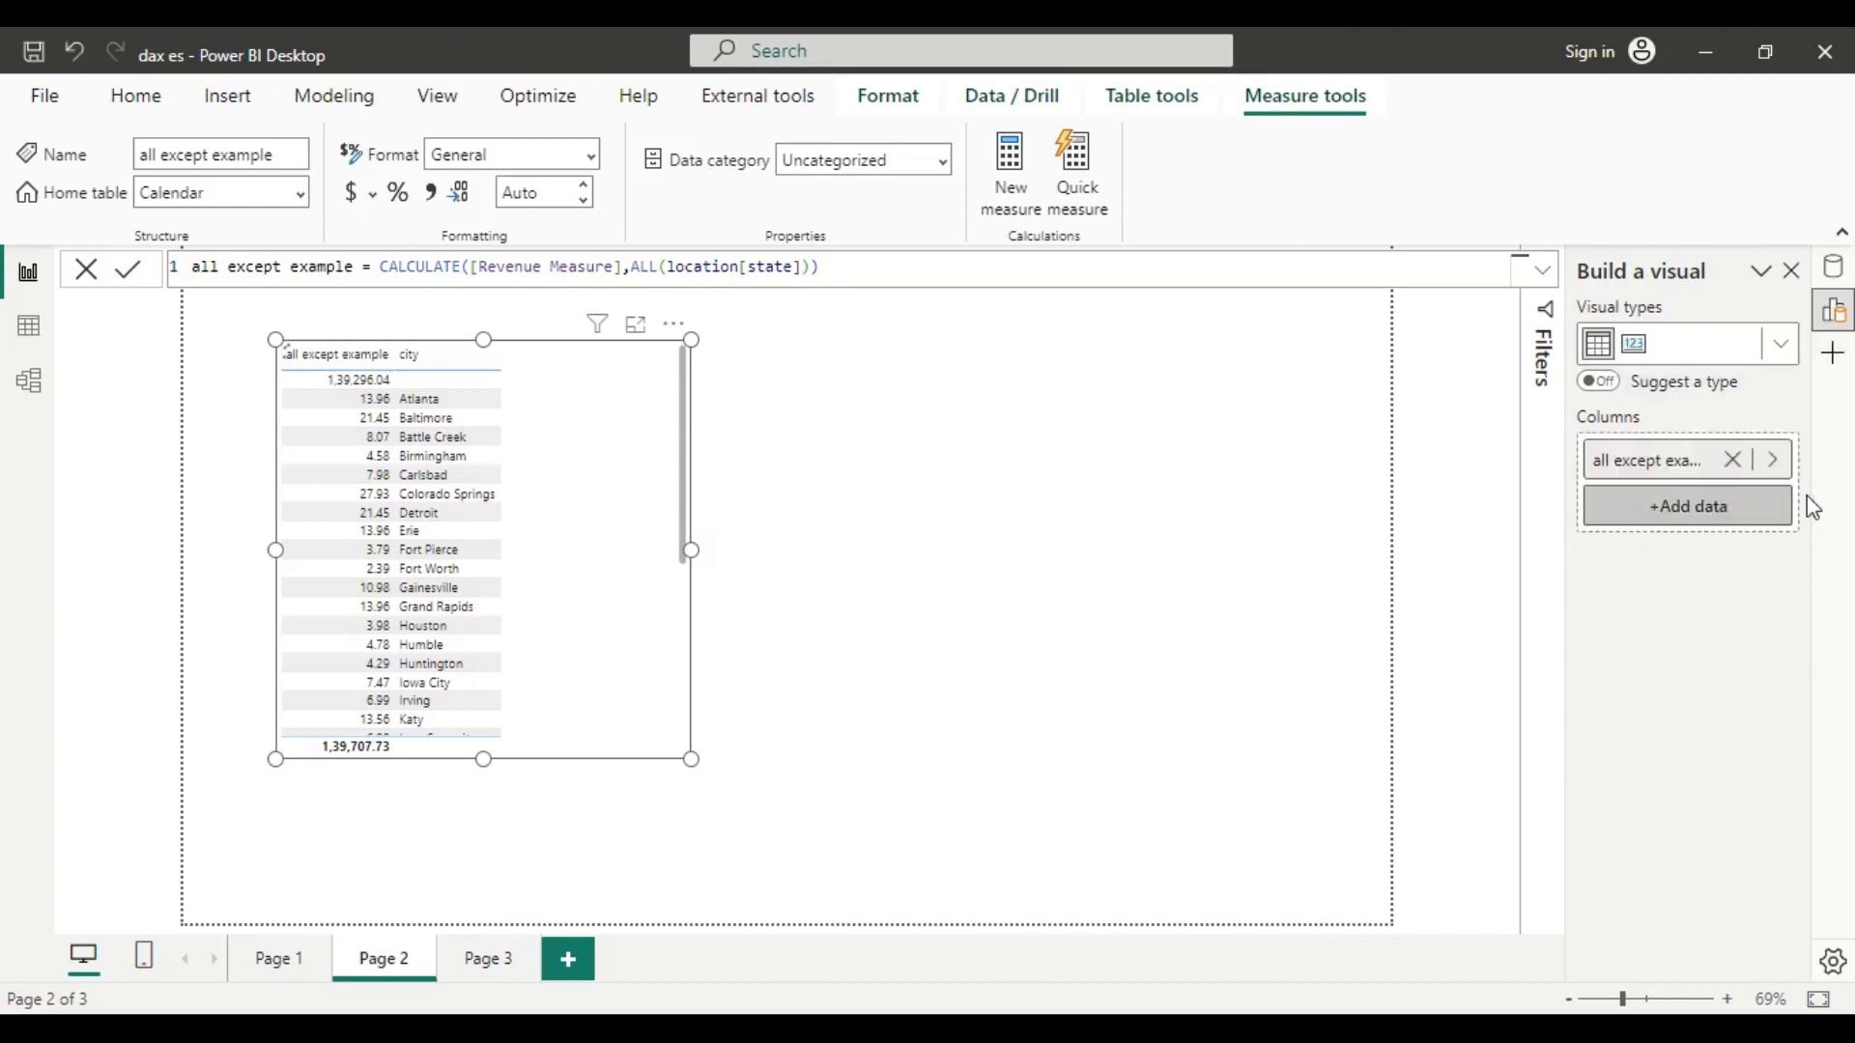
{"action": "left_click", "coordinate": [1834, 354]}
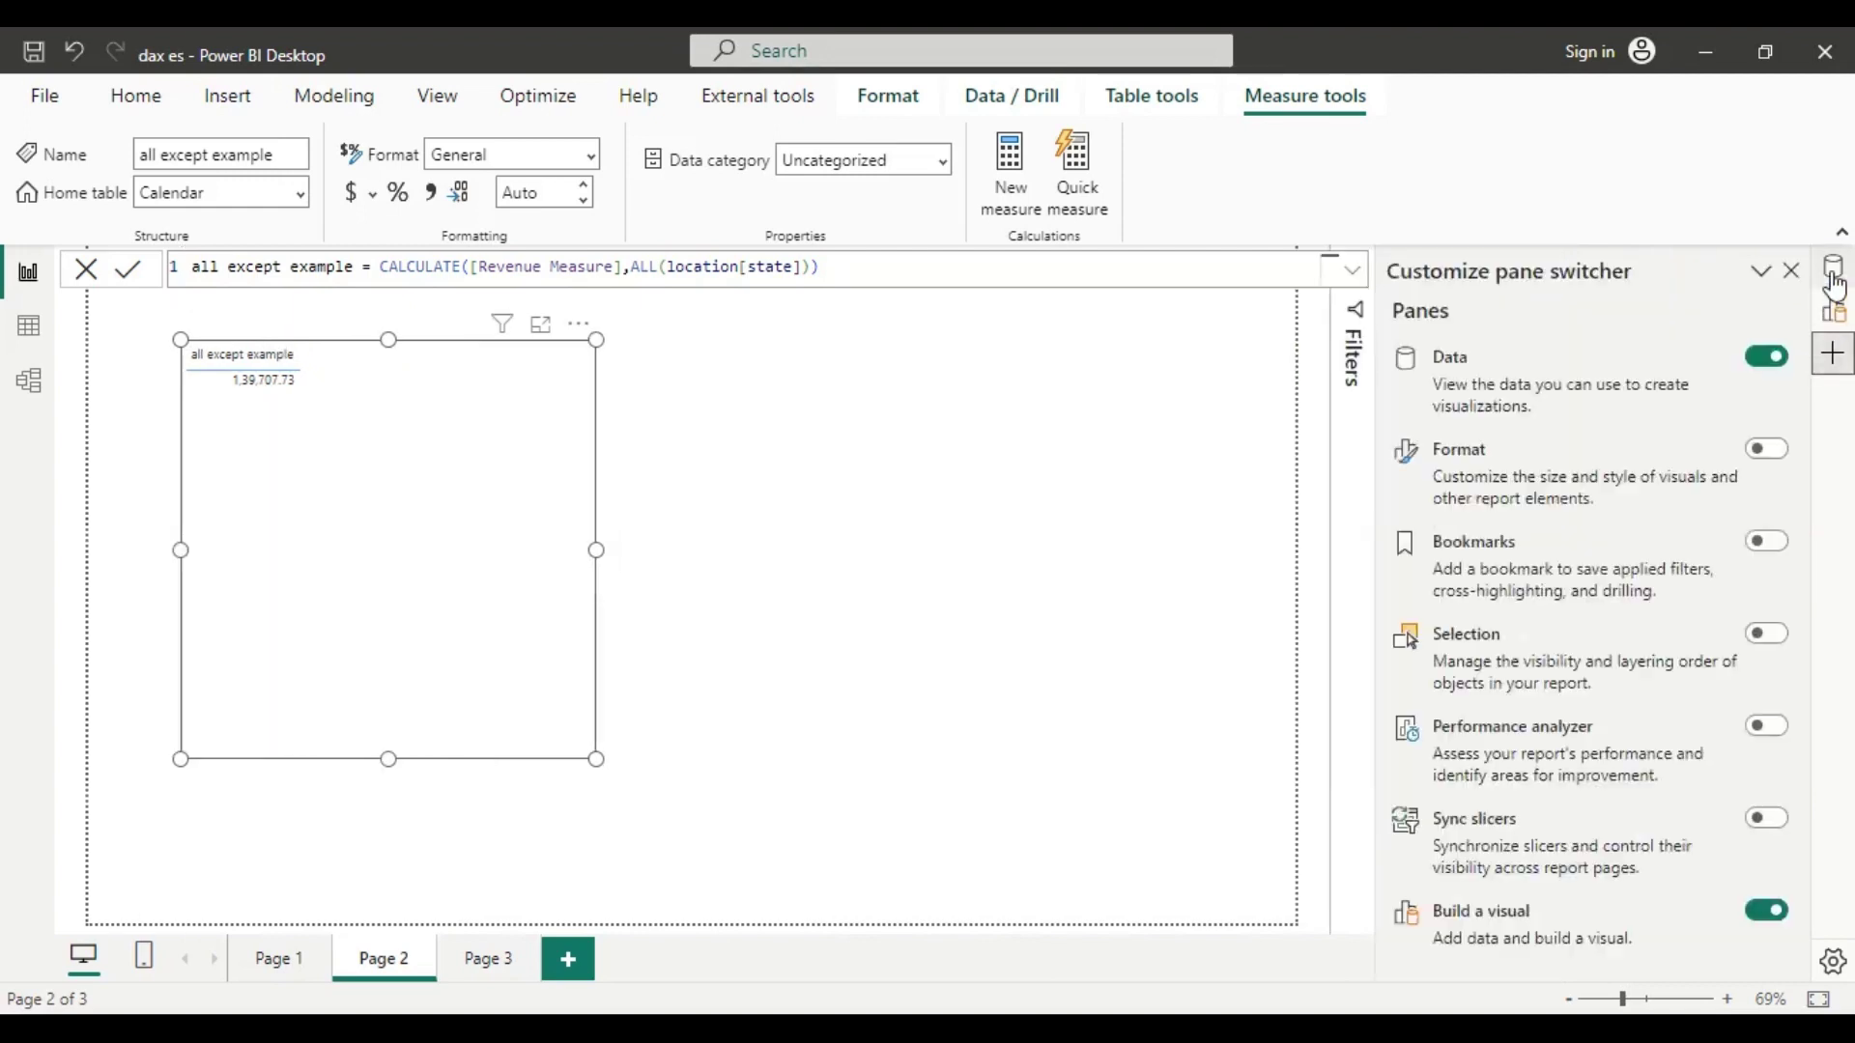
{"action": "left_click", "coordinate": [1834, 280]}
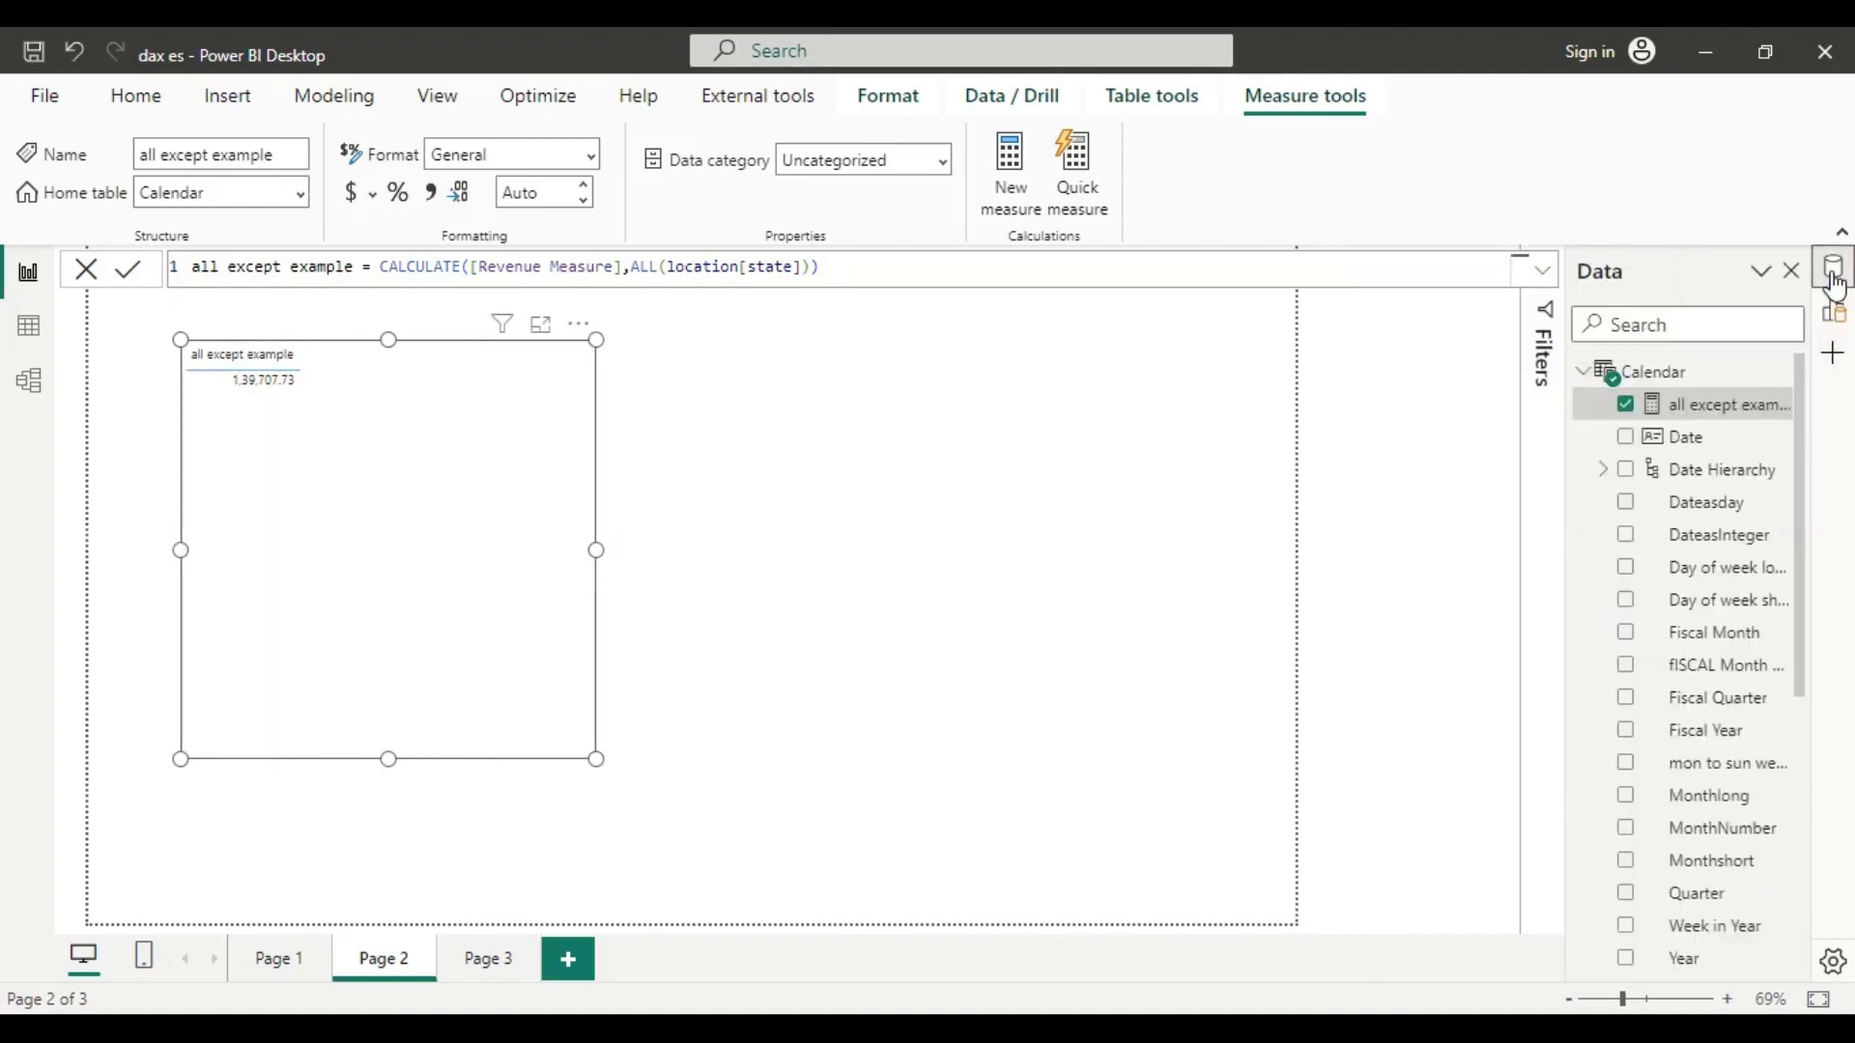
{"action": "left_click", "coordinate": [1604, 386]}
{"action": "left_click", "coordinate": [1603, 384]}
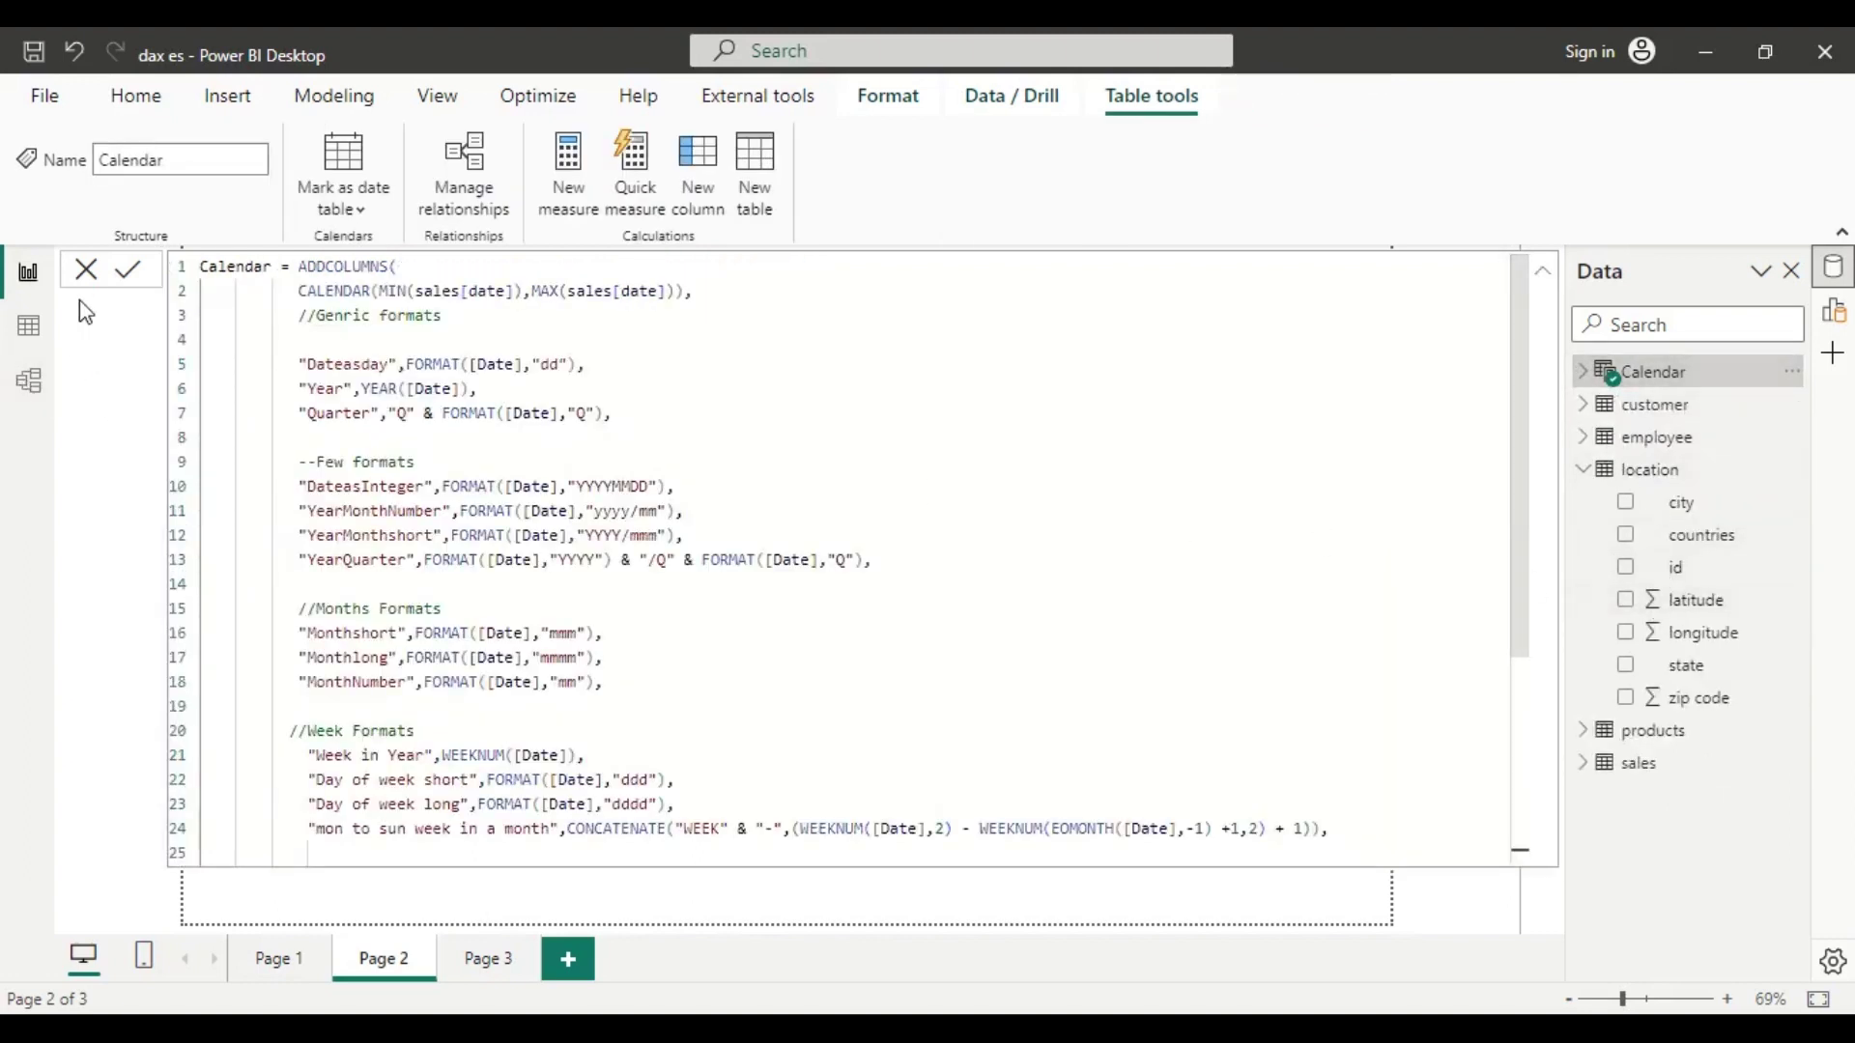
{"action": "left_click", "coordinate": [86, 271]}
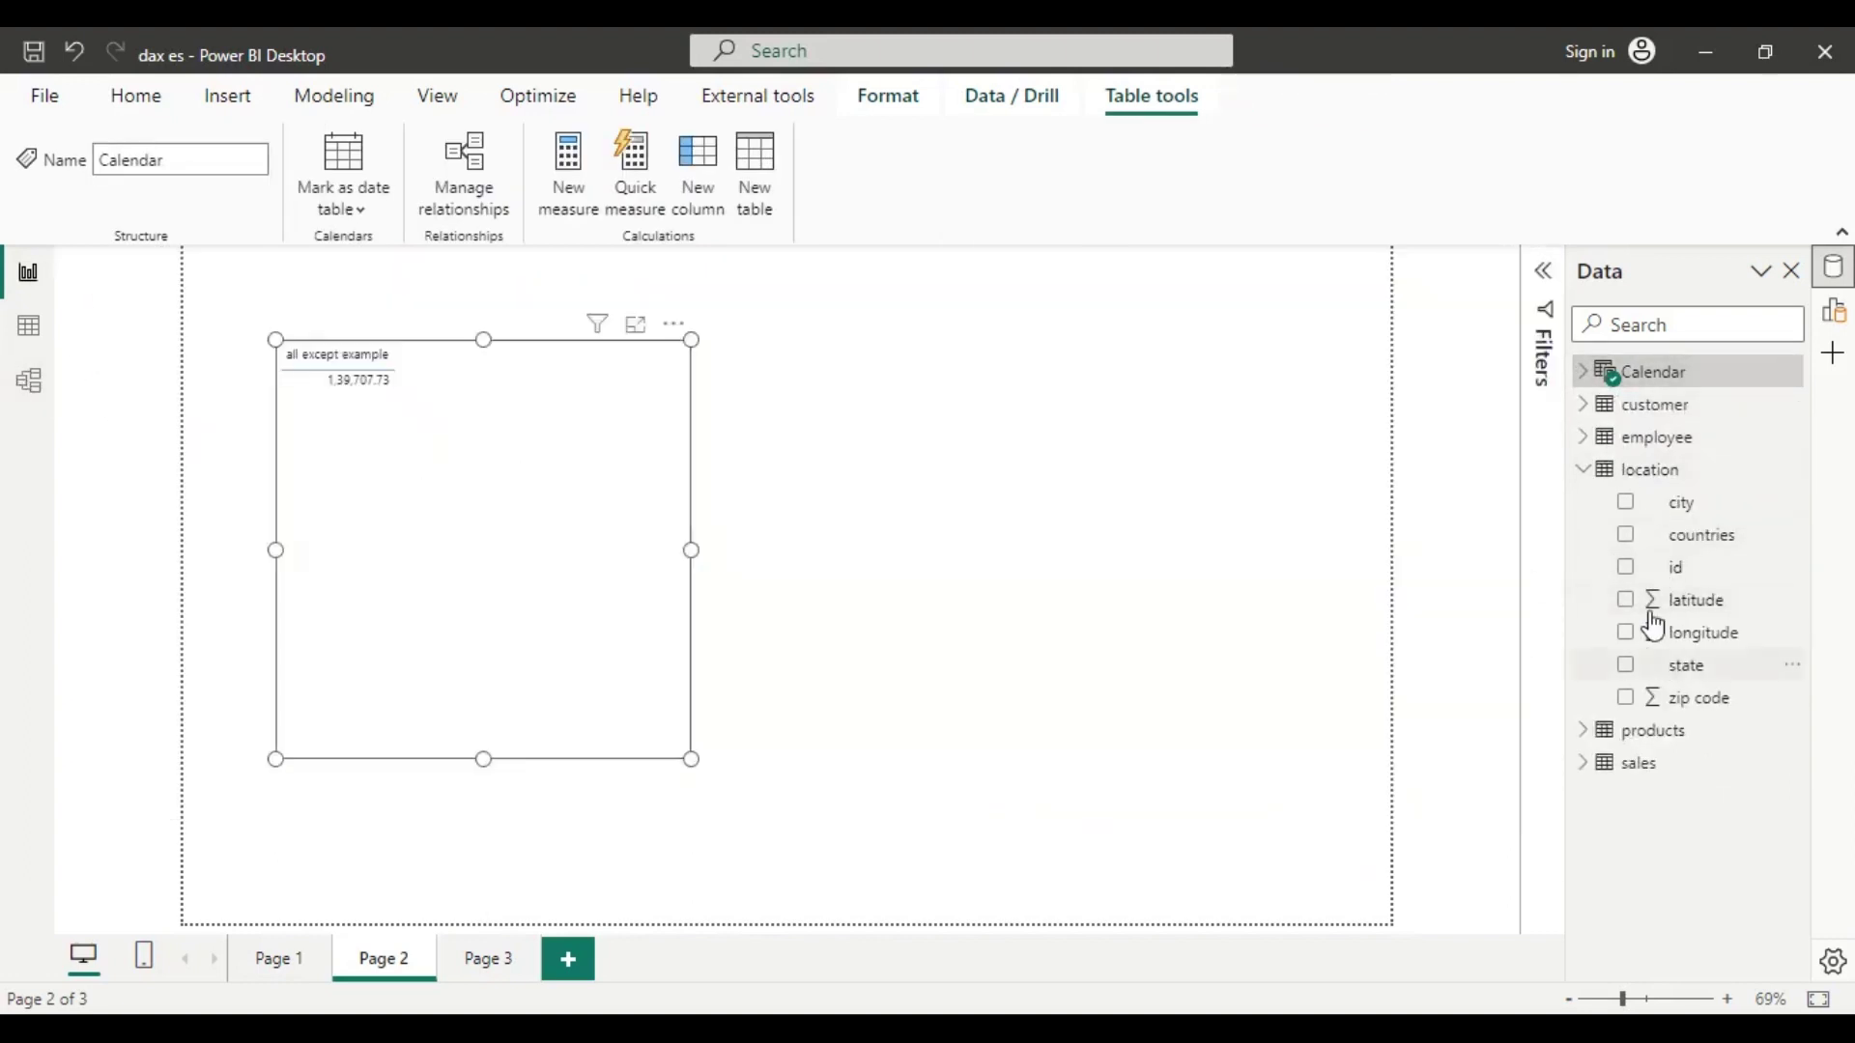
{"action": "left_click_drag", "start_coordinate": [1720, 669], "coordinate": [455, 533]}
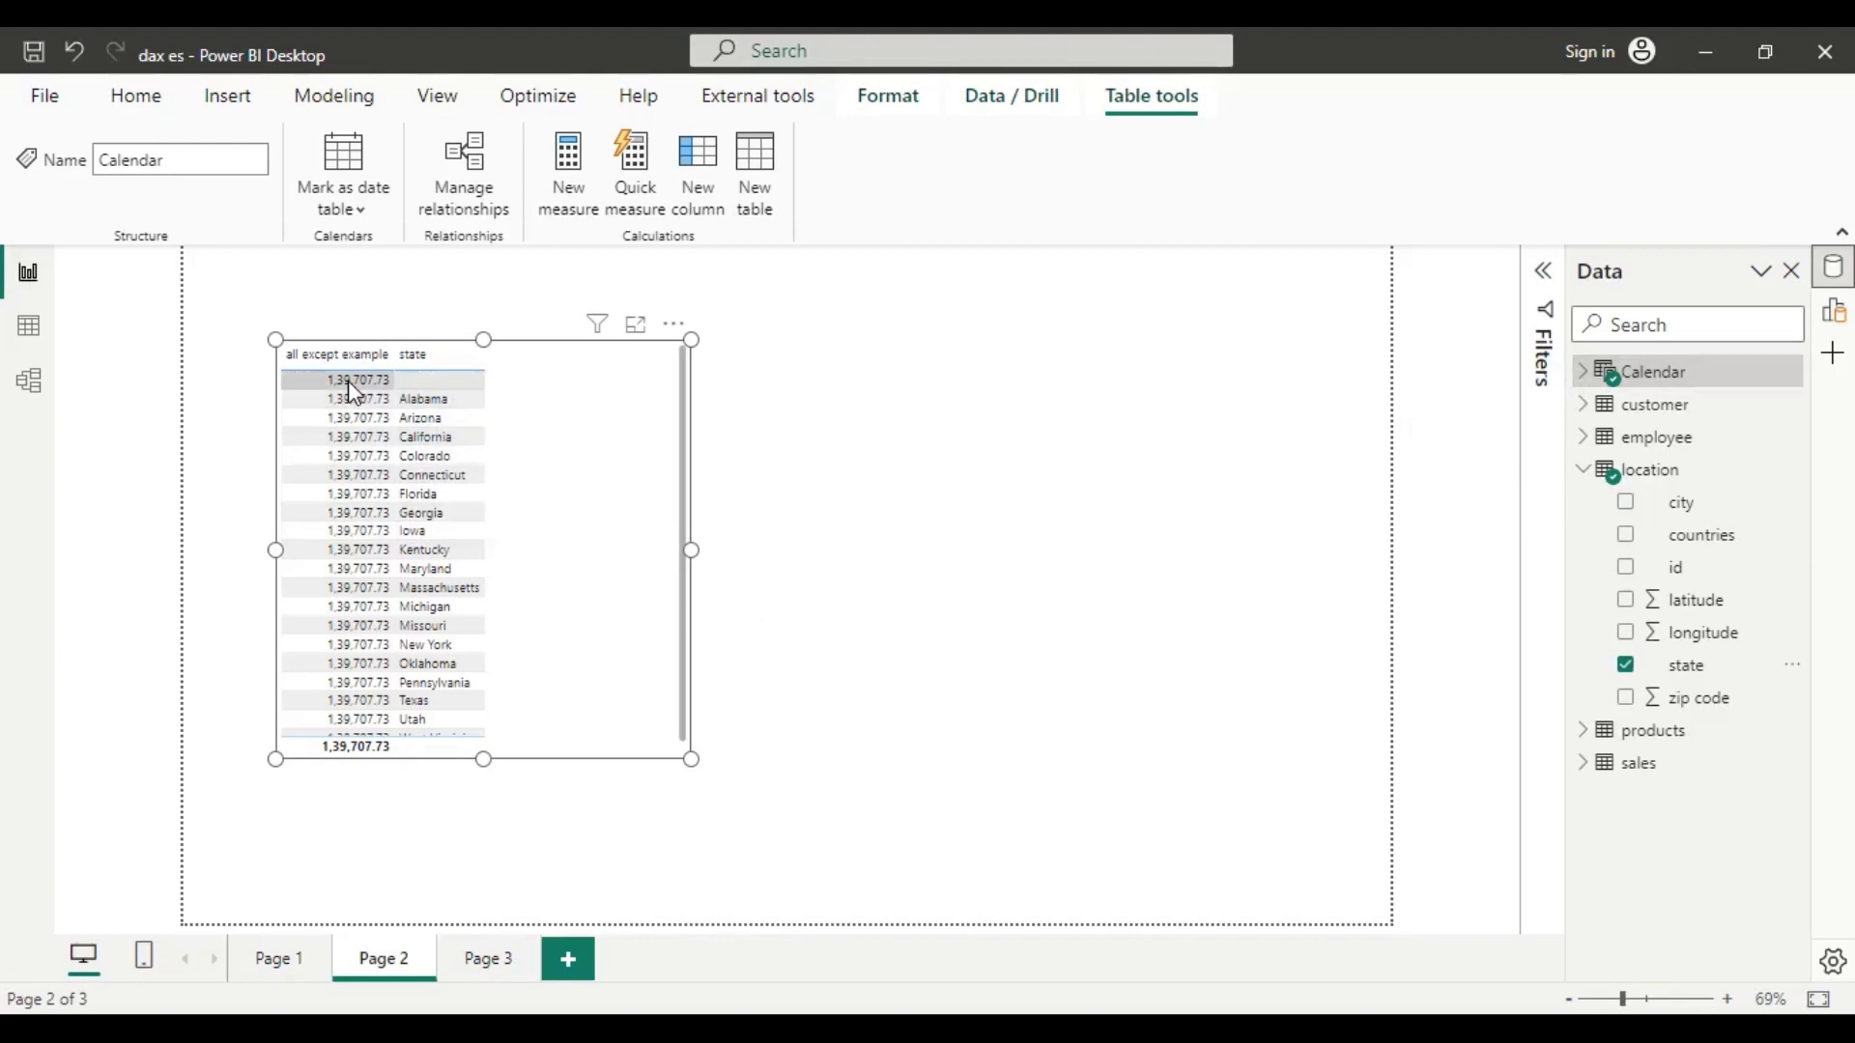
Show the formula of the "all except example" measure from the Calendar table
{"action": "left_click", "coordinate": [1581, 375]}
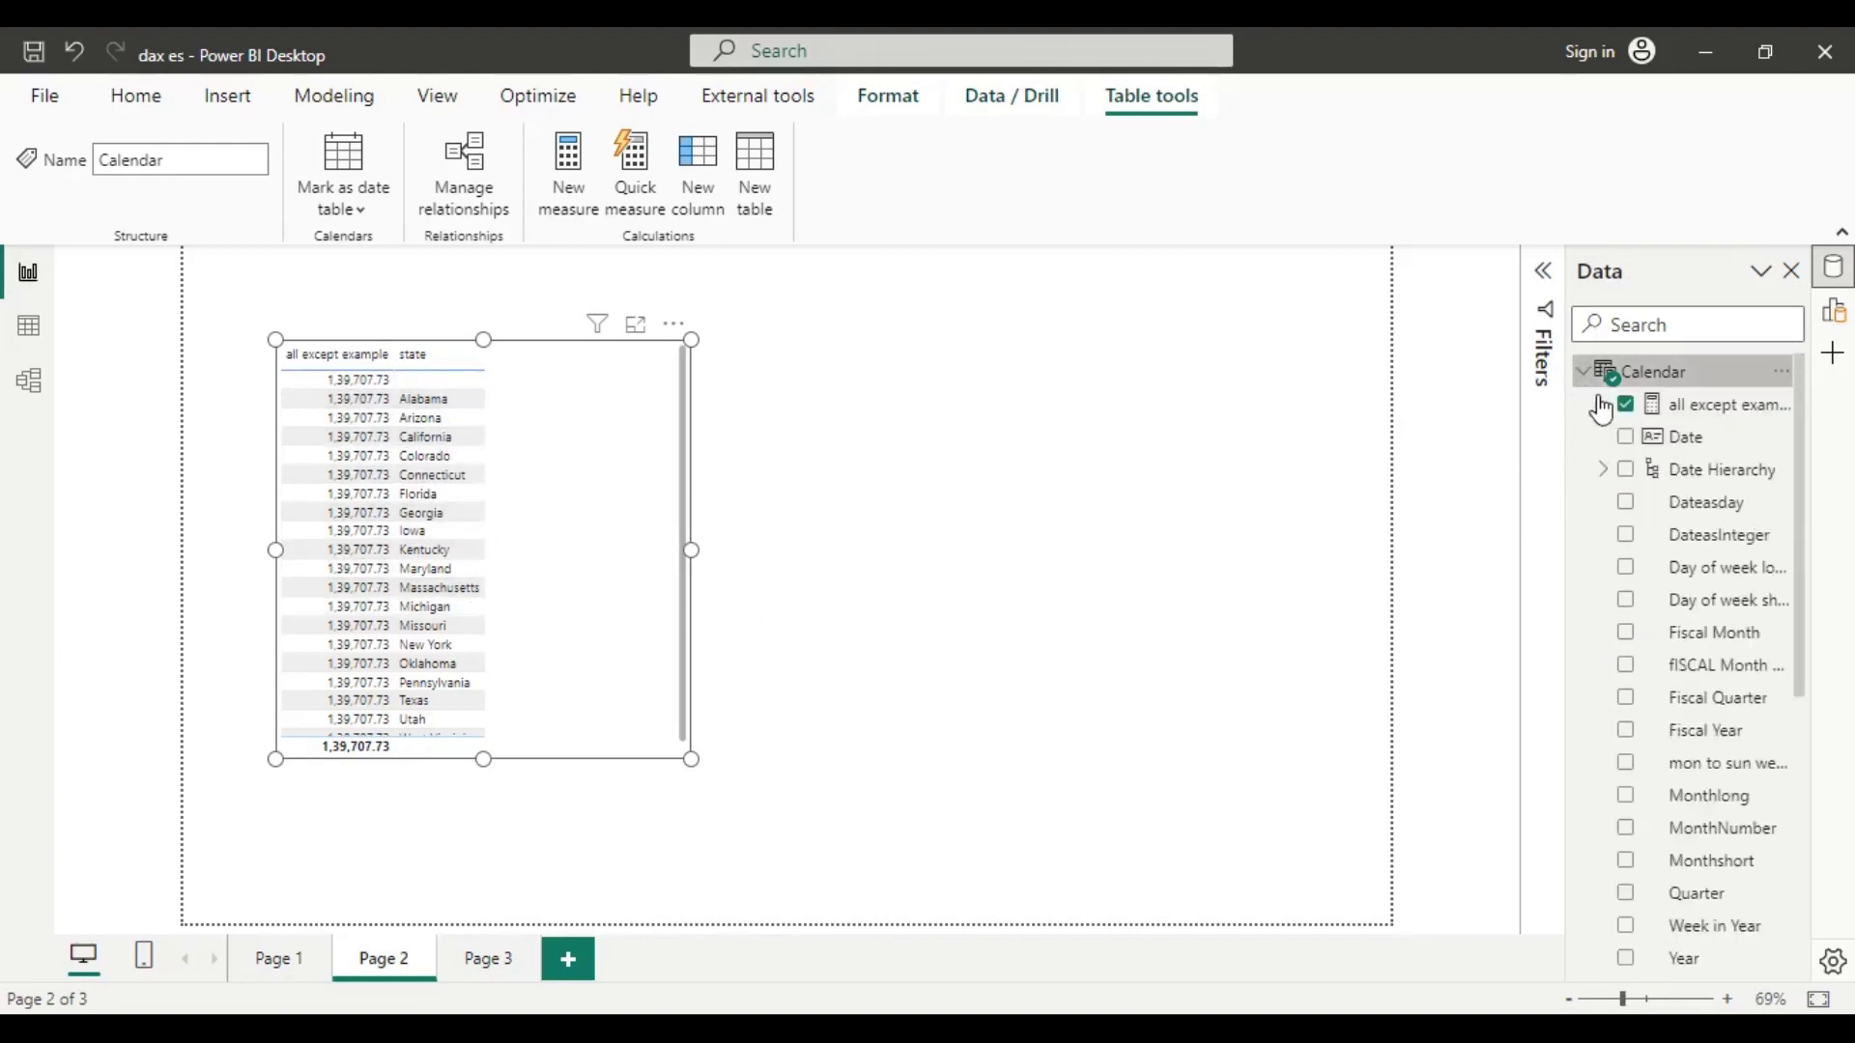
{"action": "left_click", "coordinate": [1688, 407]}
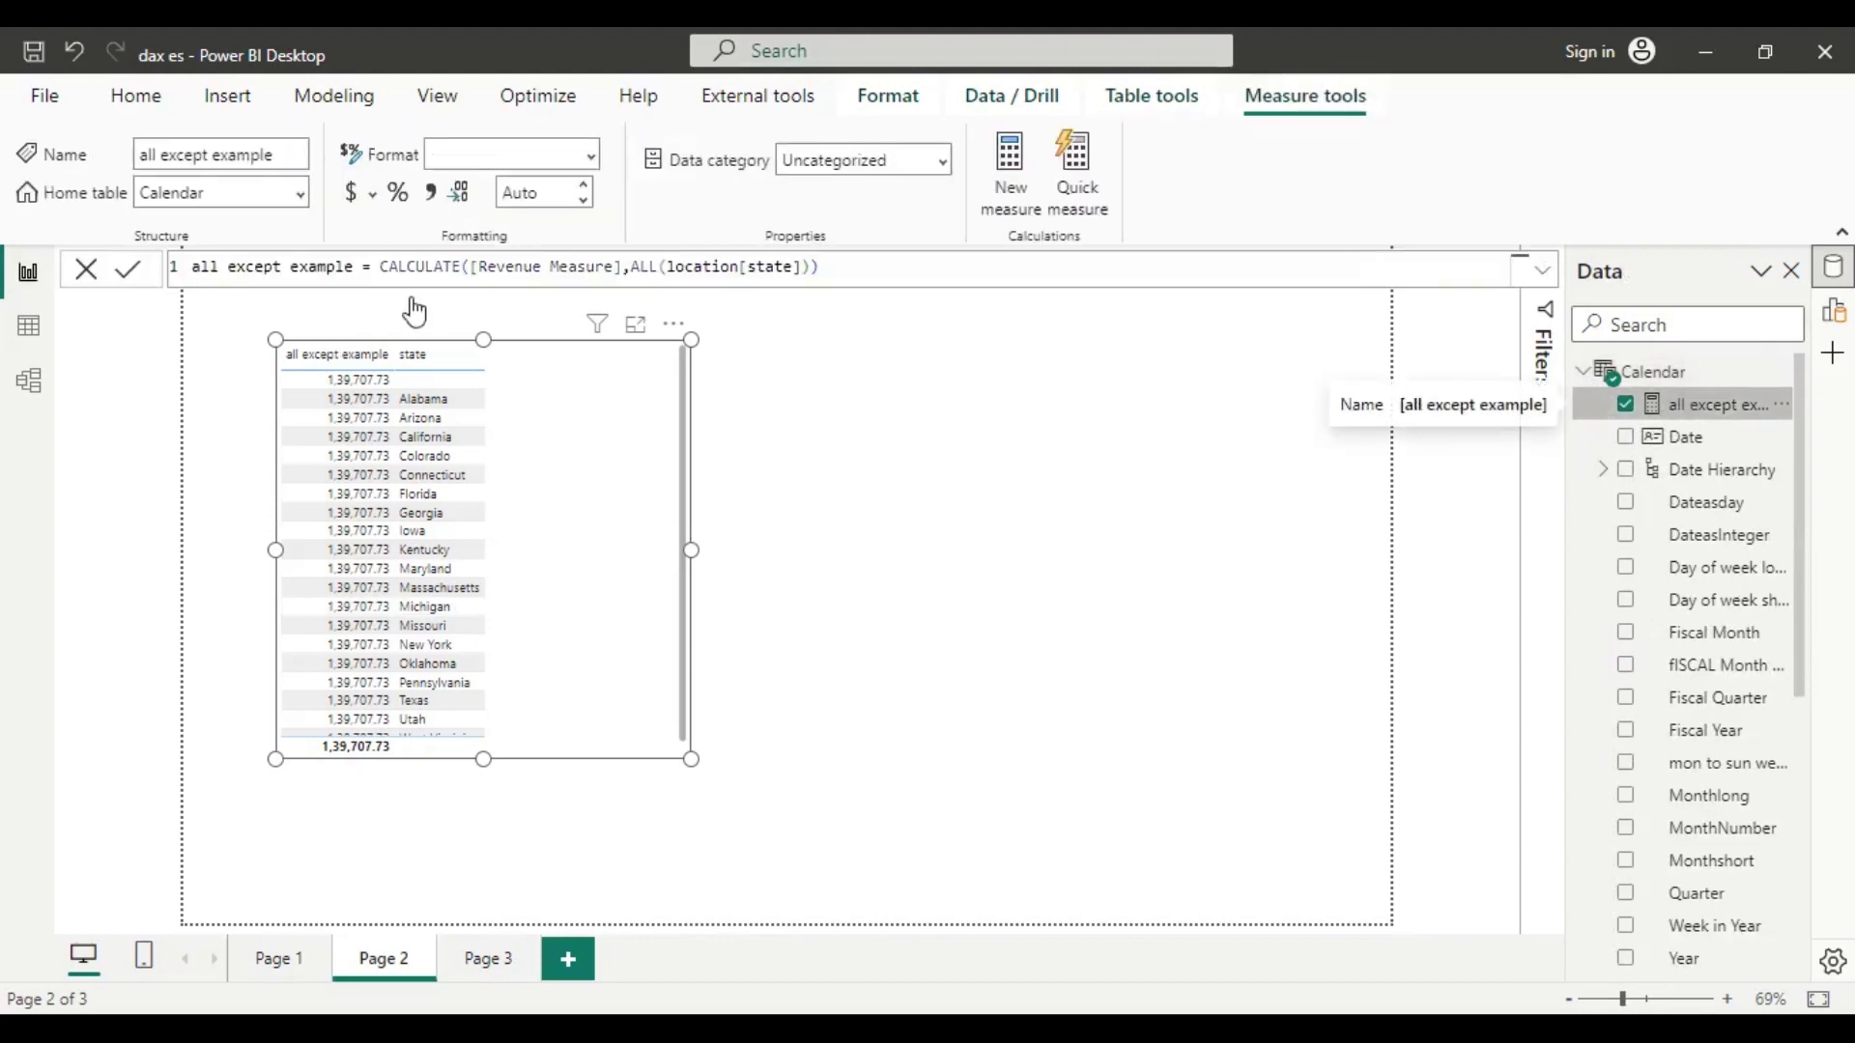